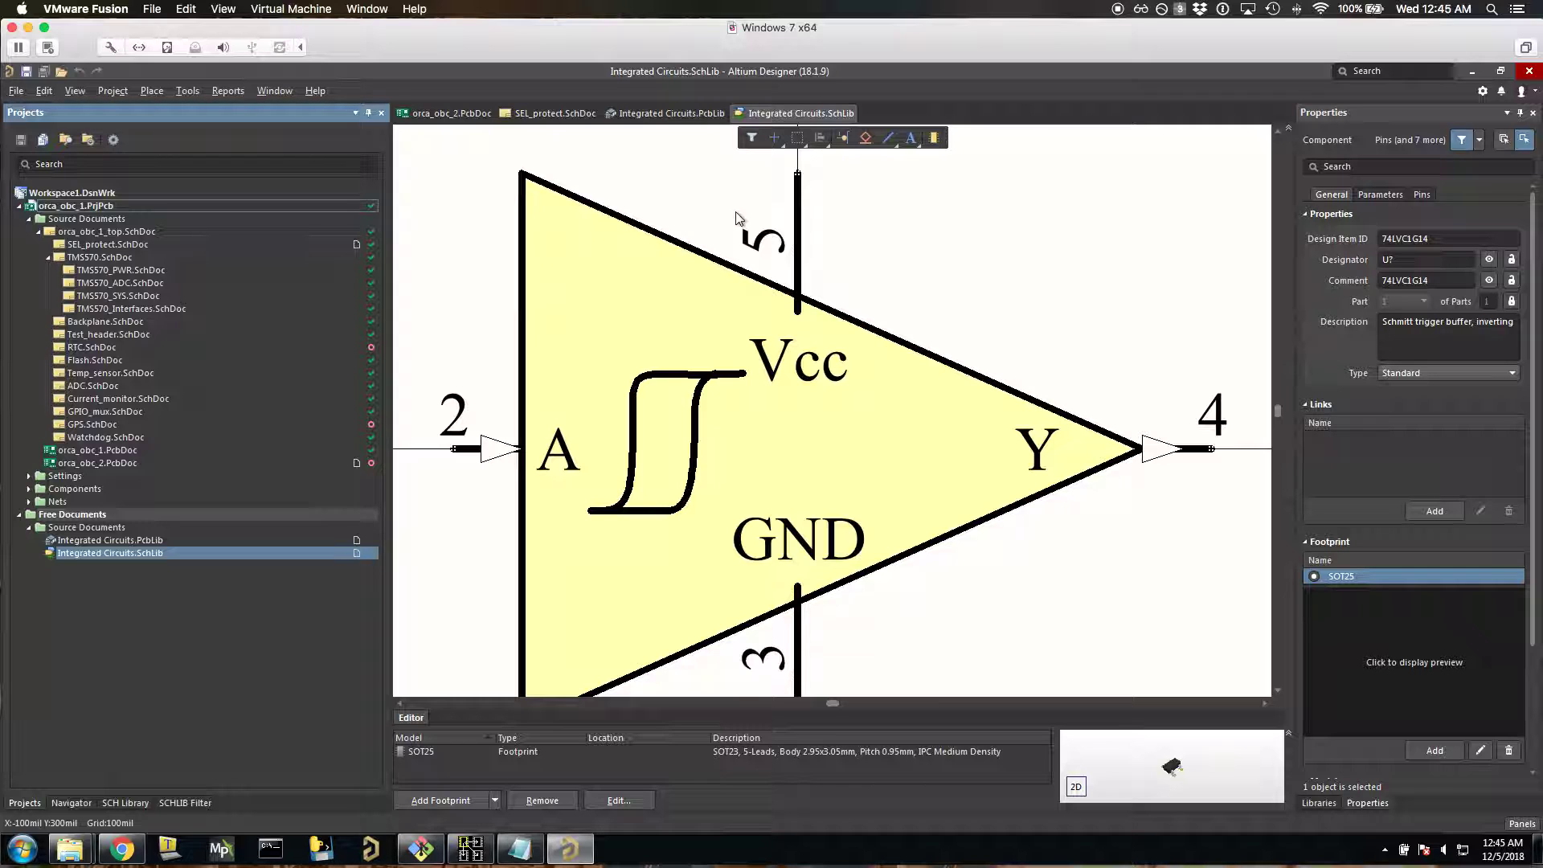
# Review the Ultra Librarian reader and the exported files in the AMD Gate folder, and return to Altium Designer
pyautogui.click(699, 190)
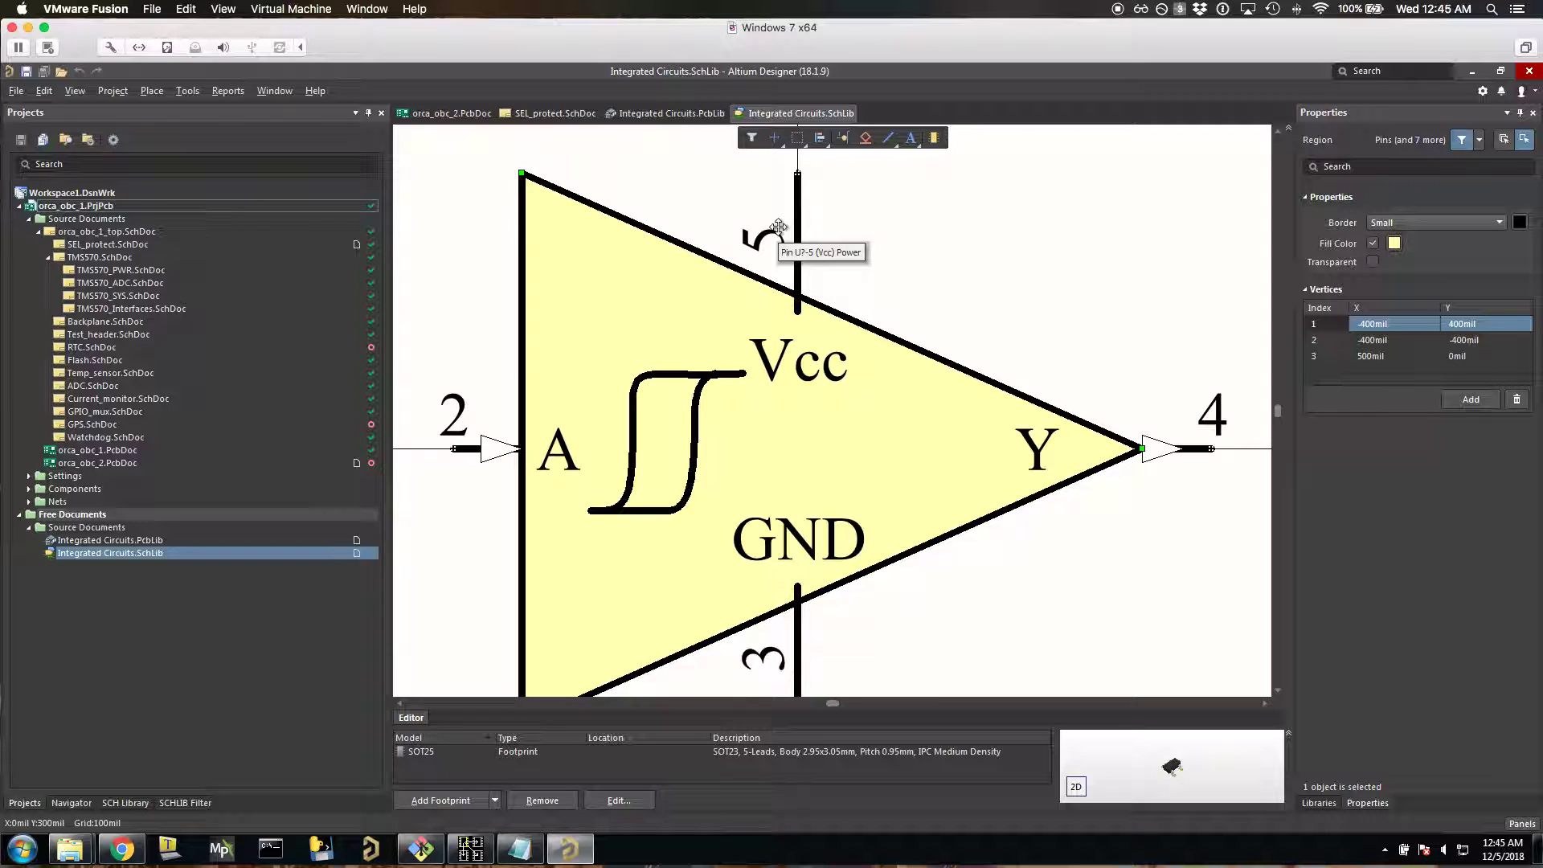
pyautogui.click(474, 848)
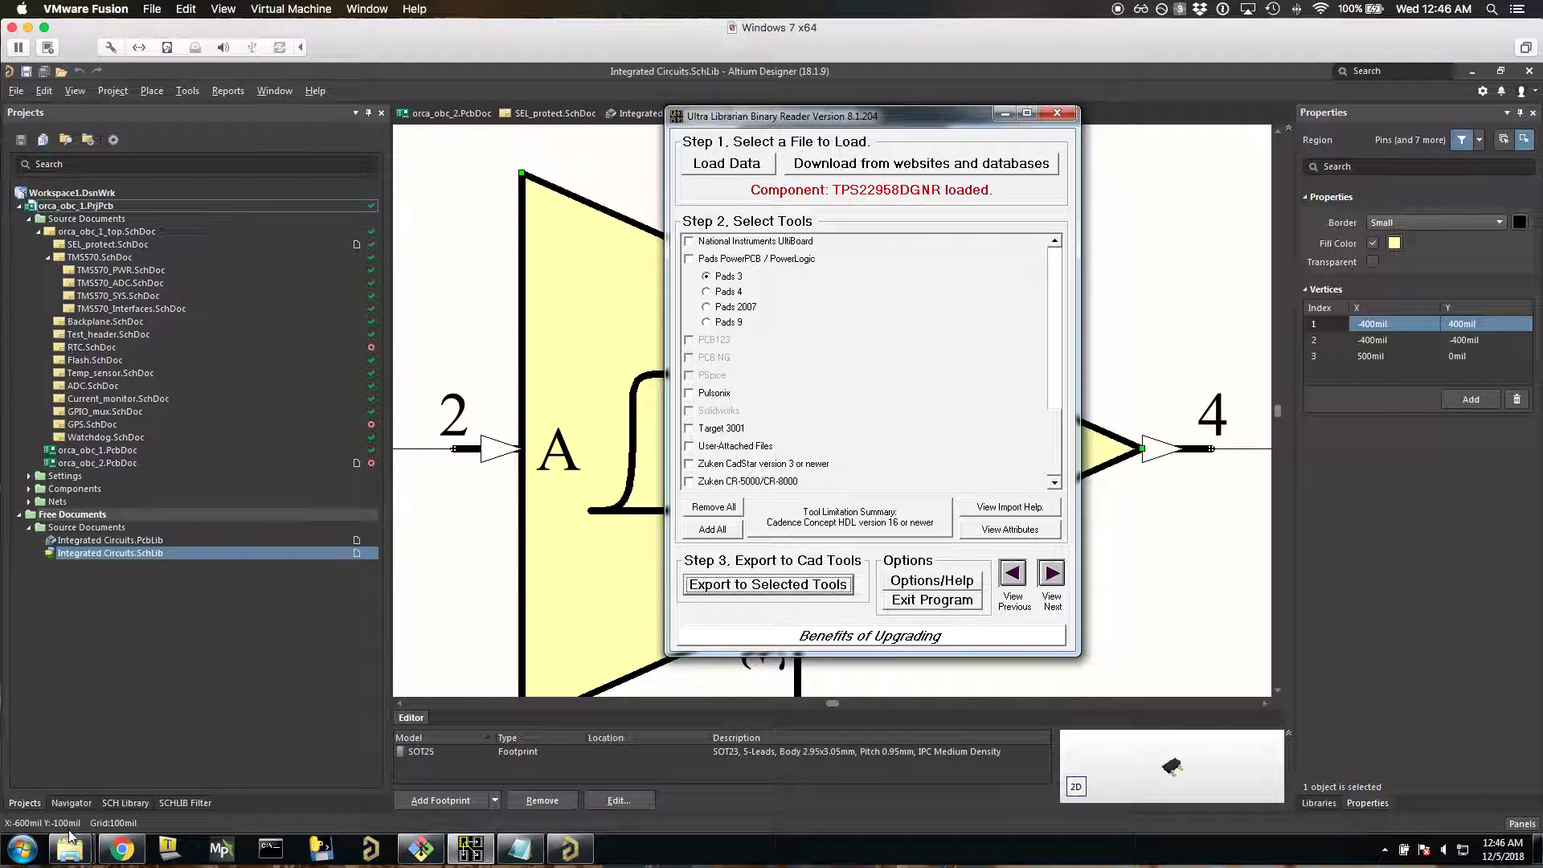
pyautogui.moveTo(70, 844)
pyautogui.click(337, 759)
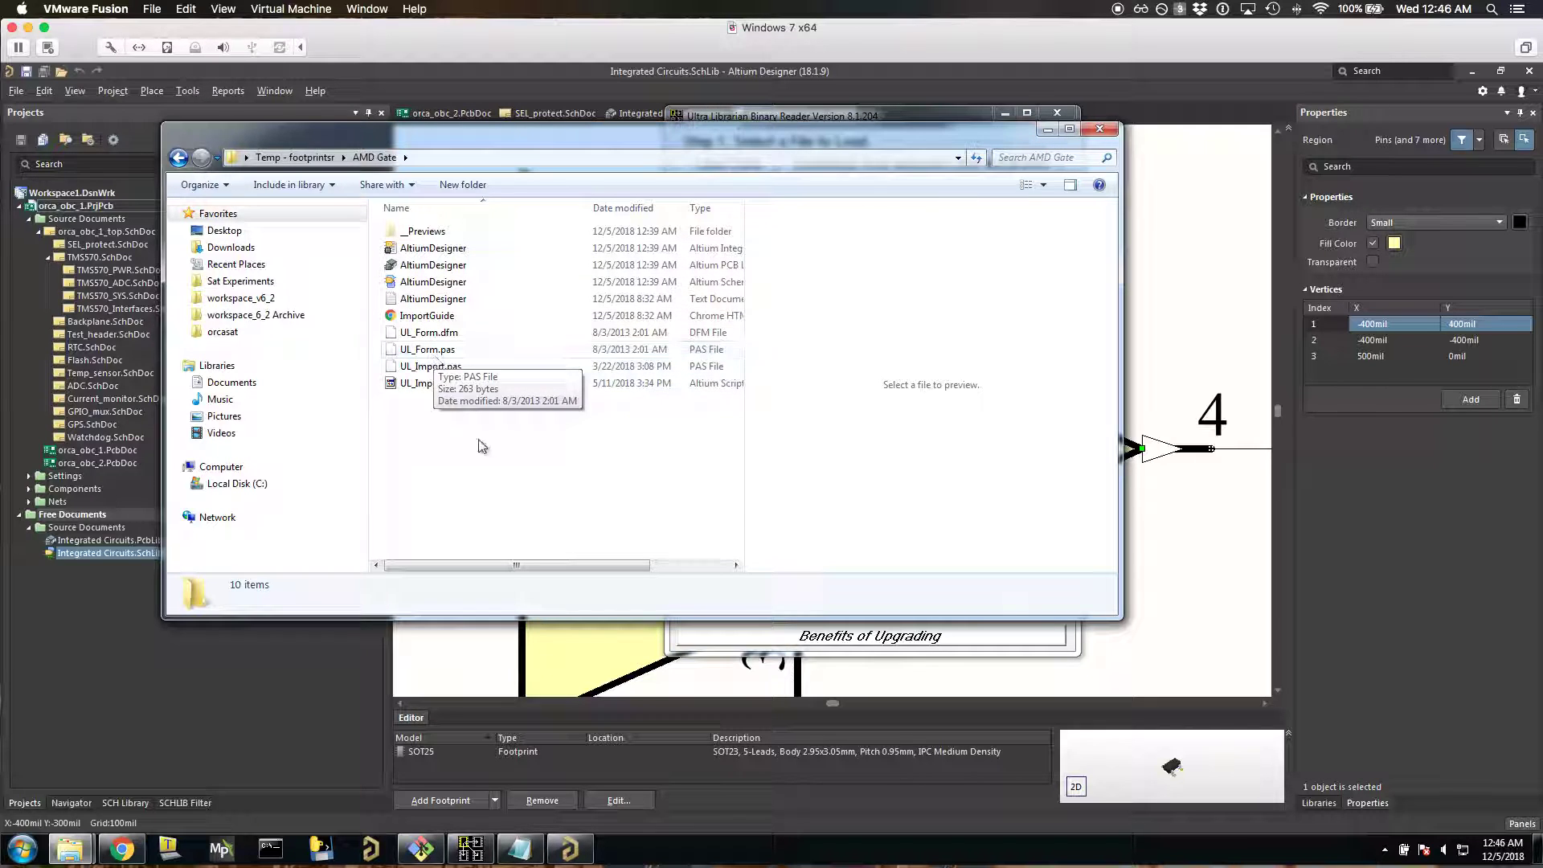
pyautogui.click(498, 458)
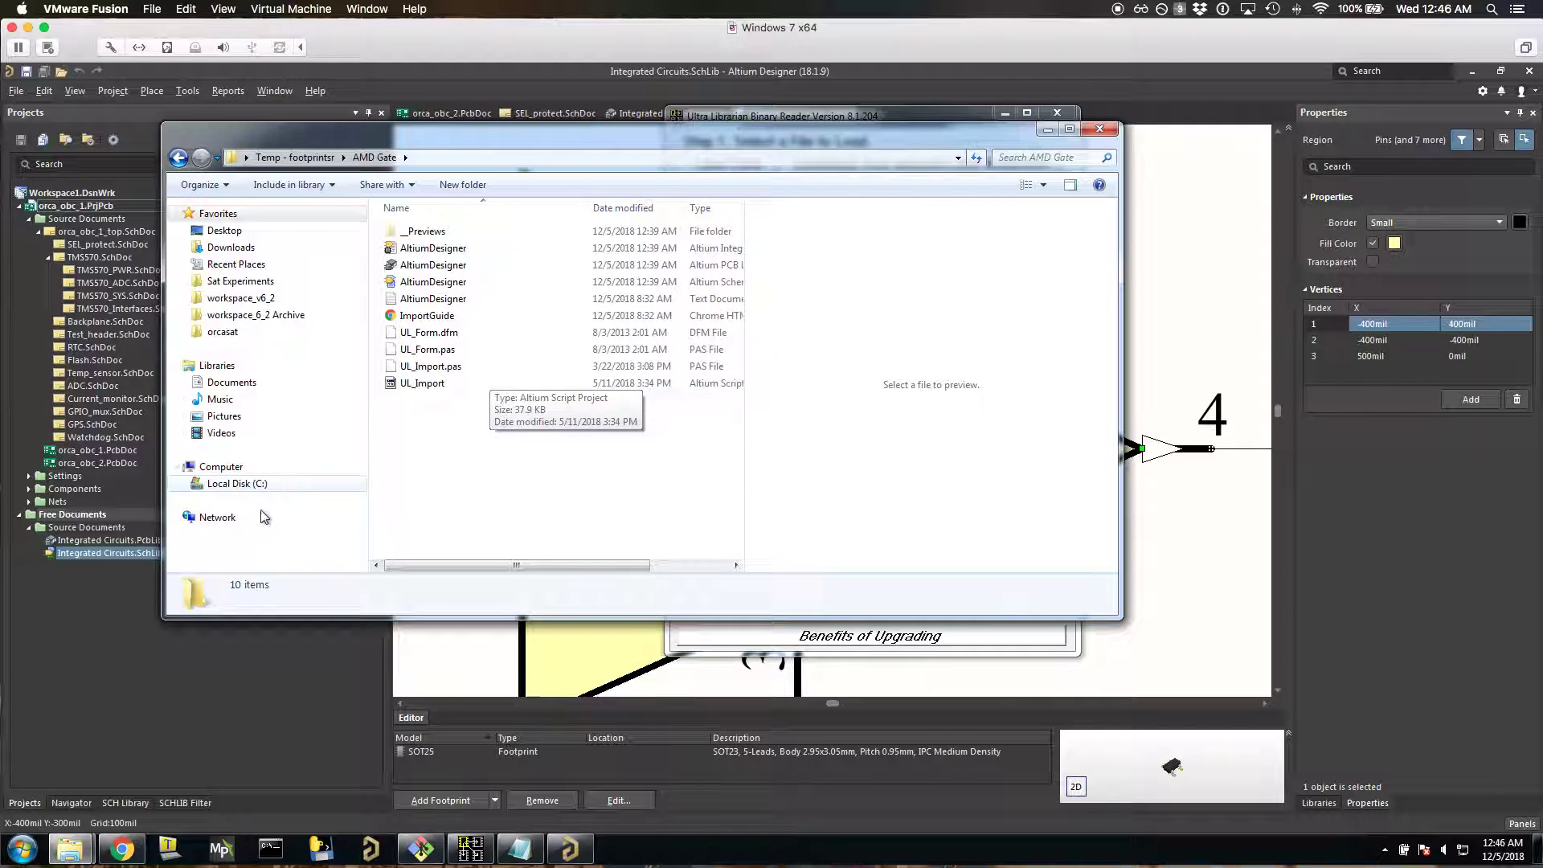
pyautogui.click(77, 643)
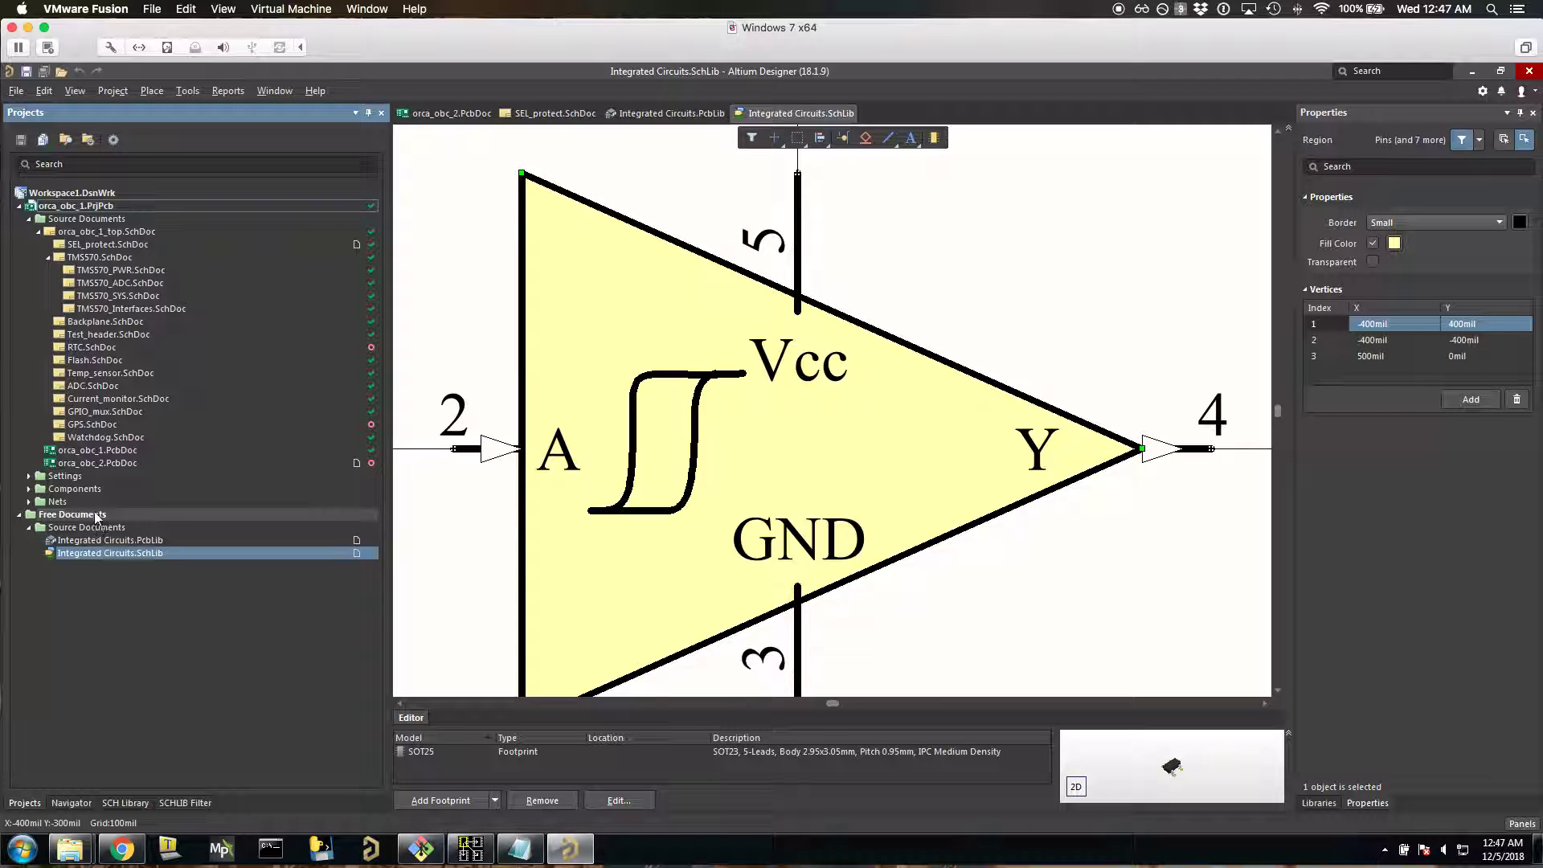
# Open the UL_Import script project from the AMD Gate folder inside Temp - footprintsr on the Desktop
pyautogui.click(16, 91)
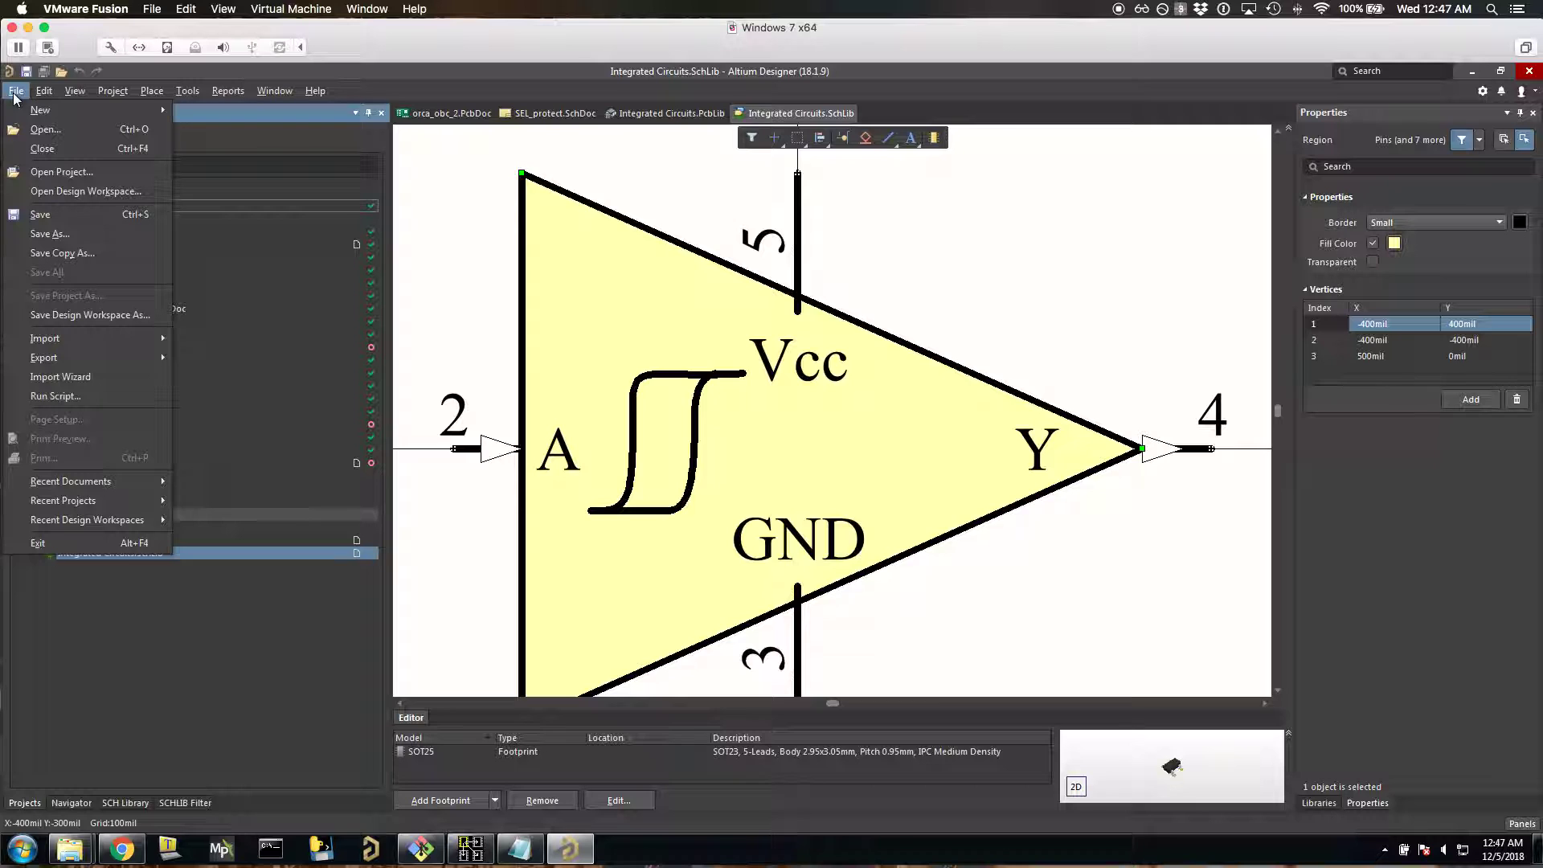
pyautogui.click(22, 130)
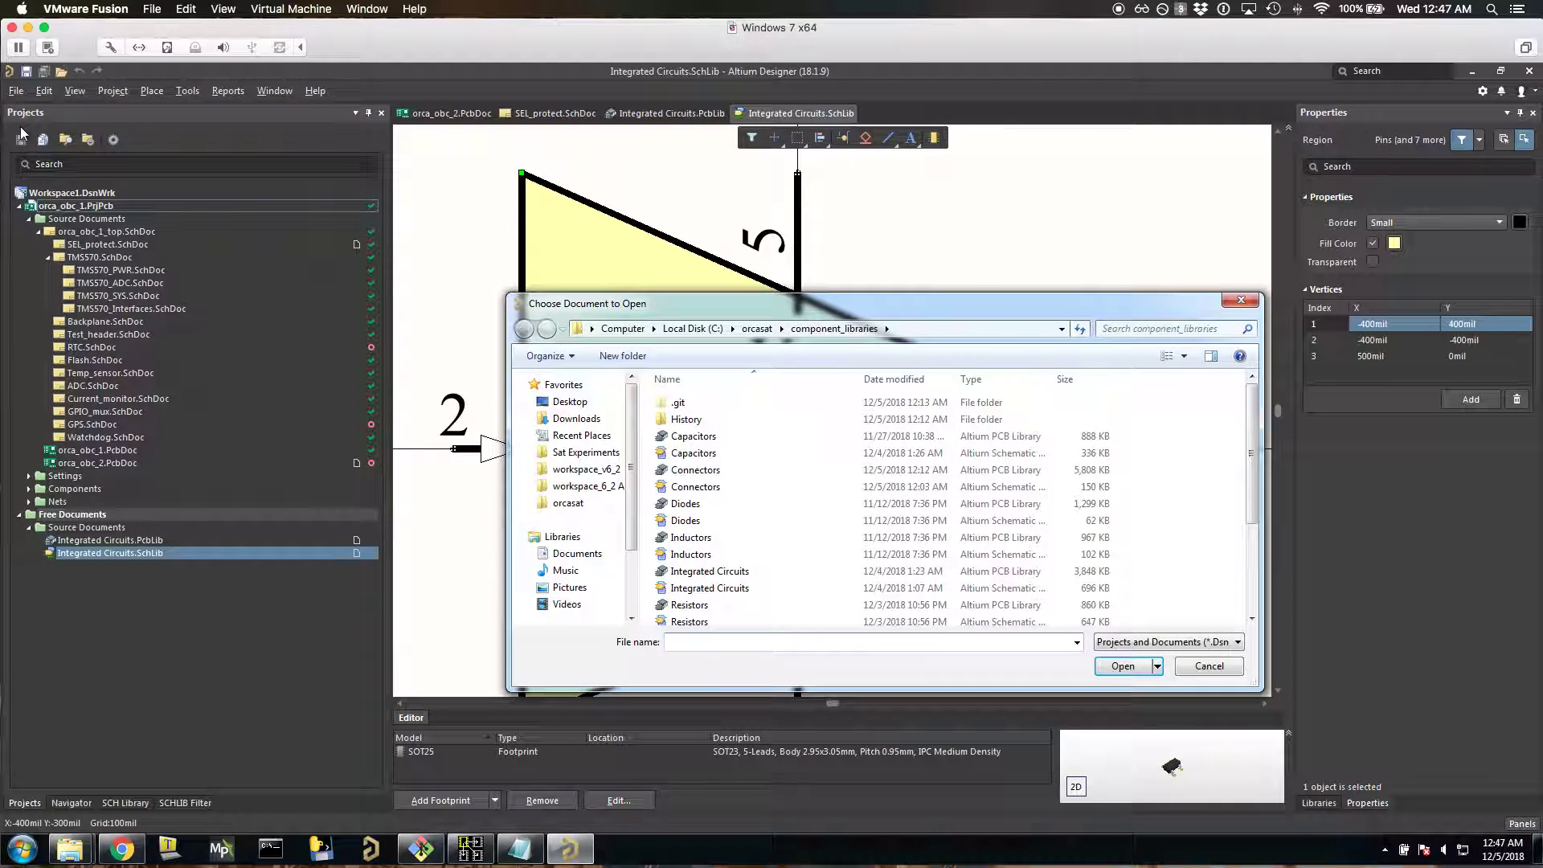
pyautogui.moveTo(851, 303); pyautogui.dragTo(693, 204)
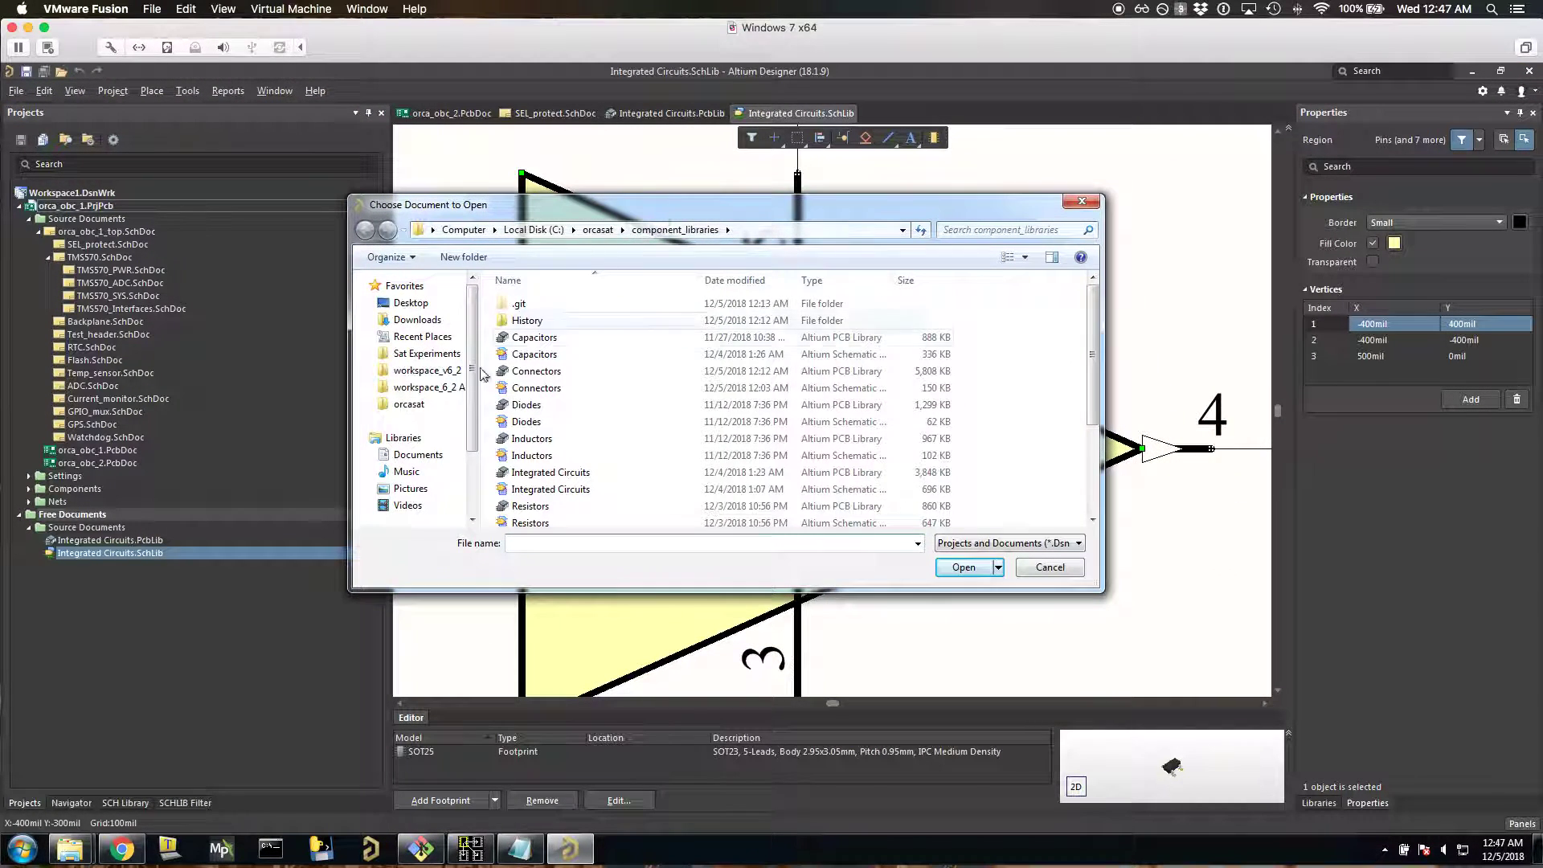
pyautogui.click(410, 303)
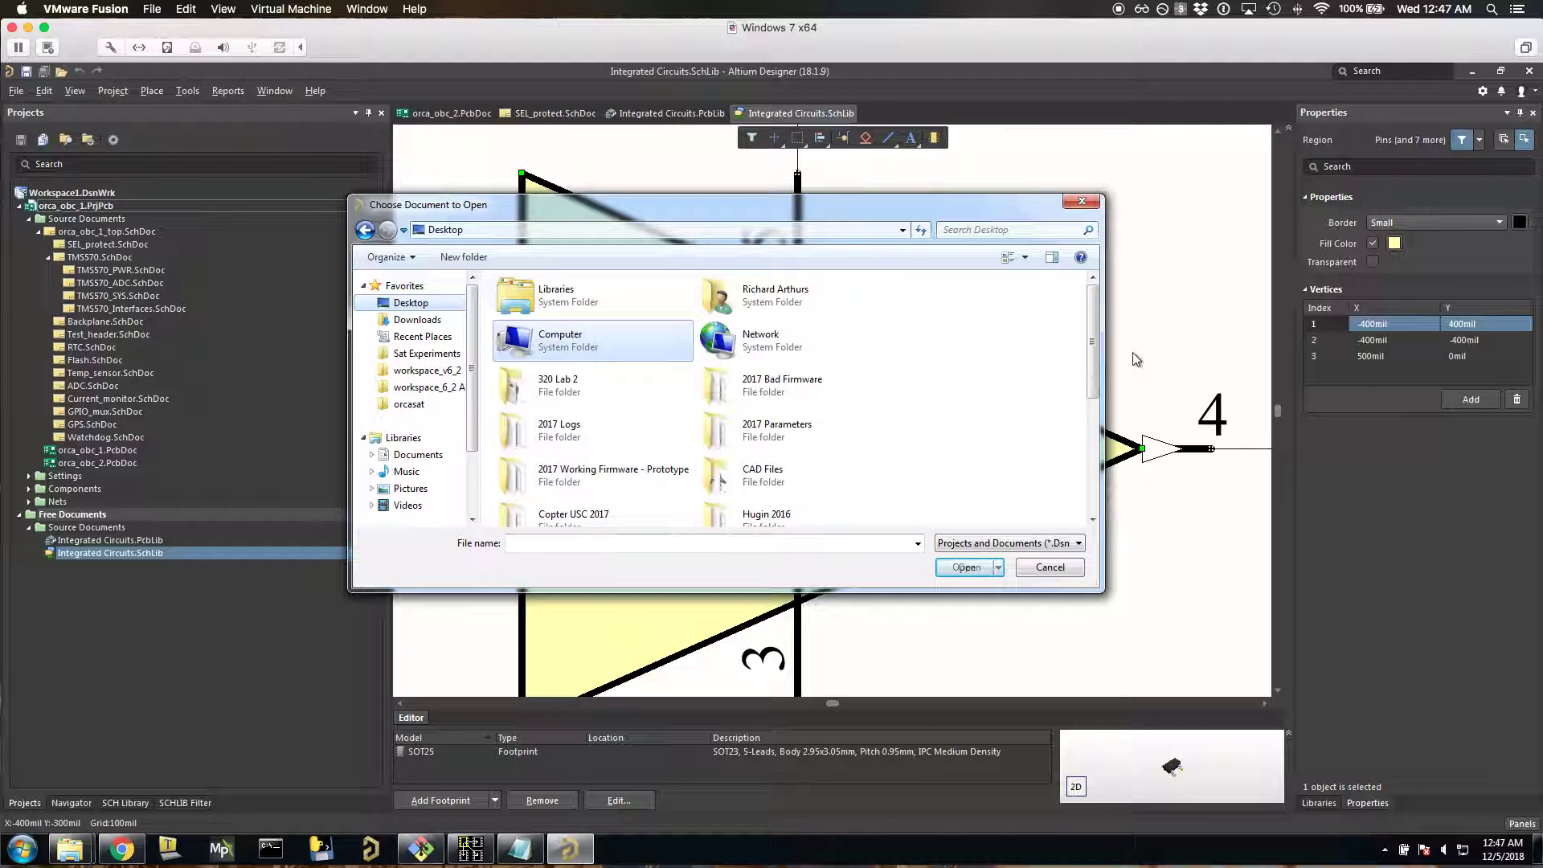
pyautogui.moveTo(1089, 319); pyautogui.dragTo(1092, 455)
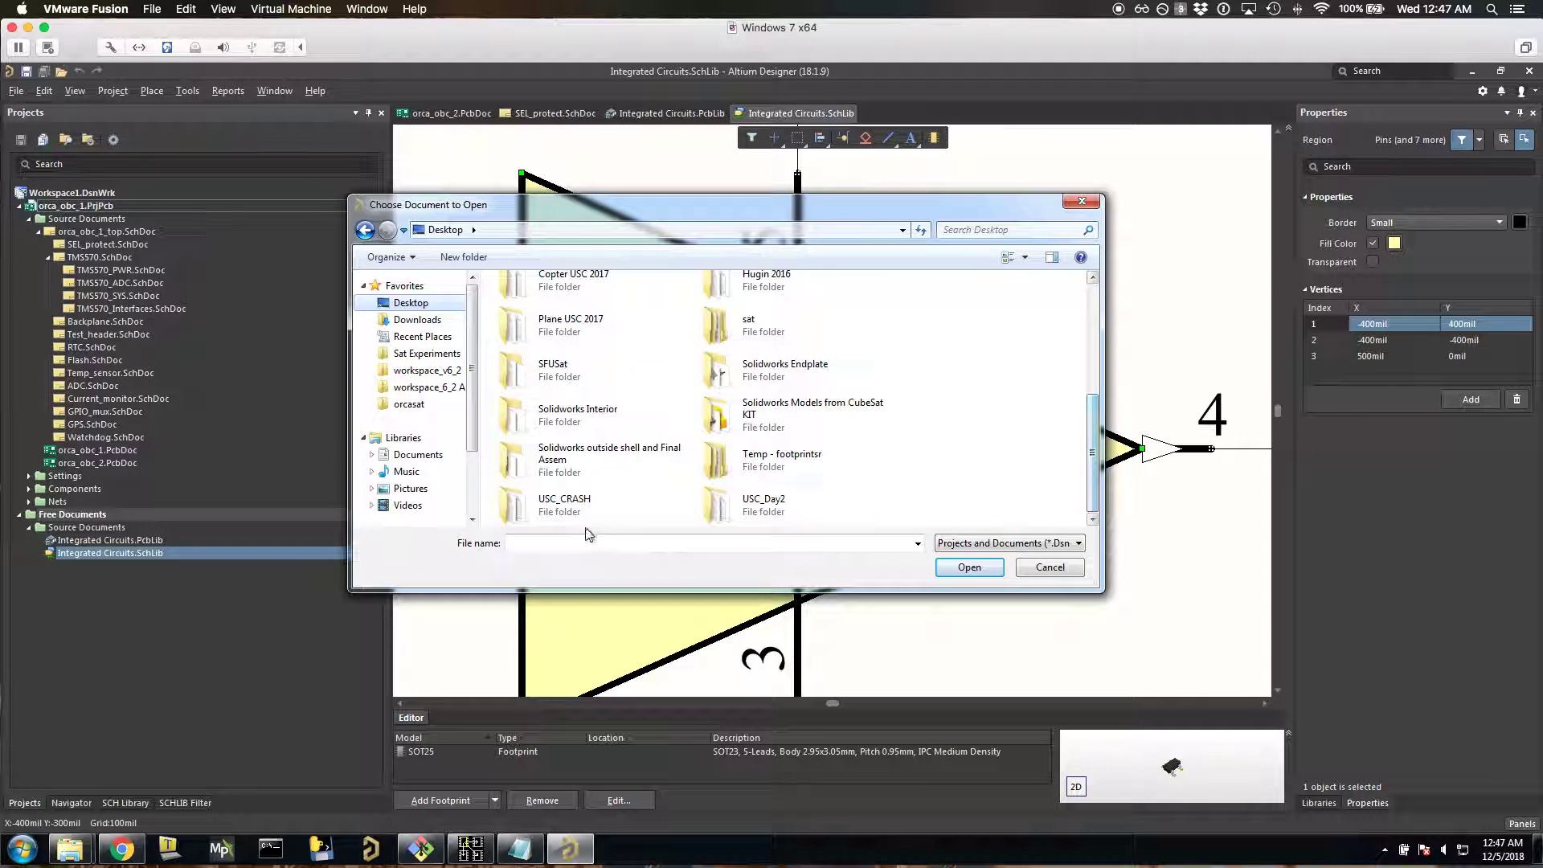
pyautogui.doubleClick(791, 462)
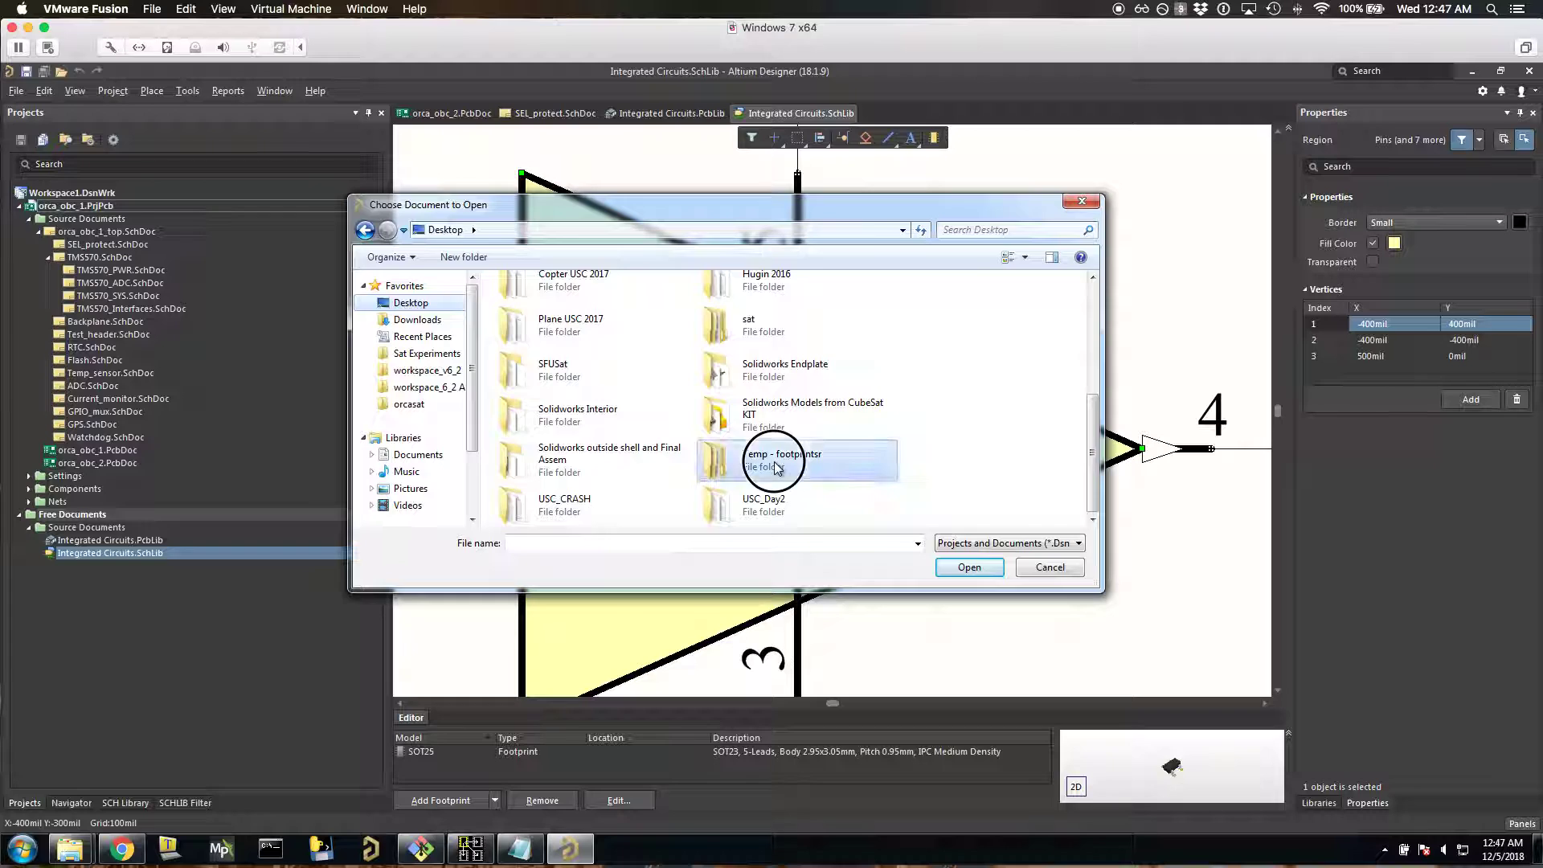
pyautogui.doubleClick(526, 303)
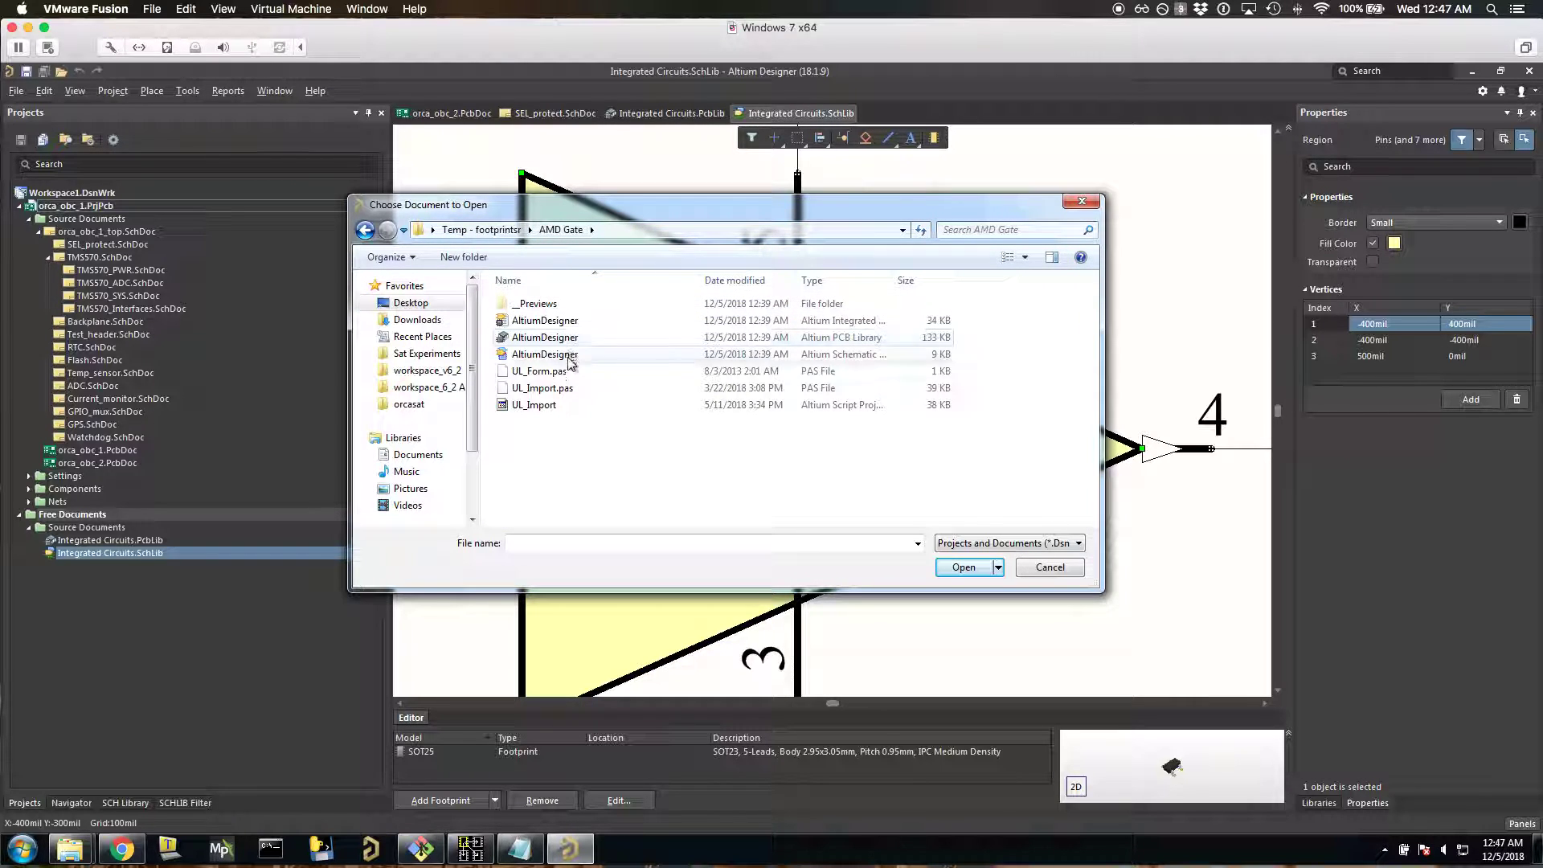
pyautogui.click(536, 405)
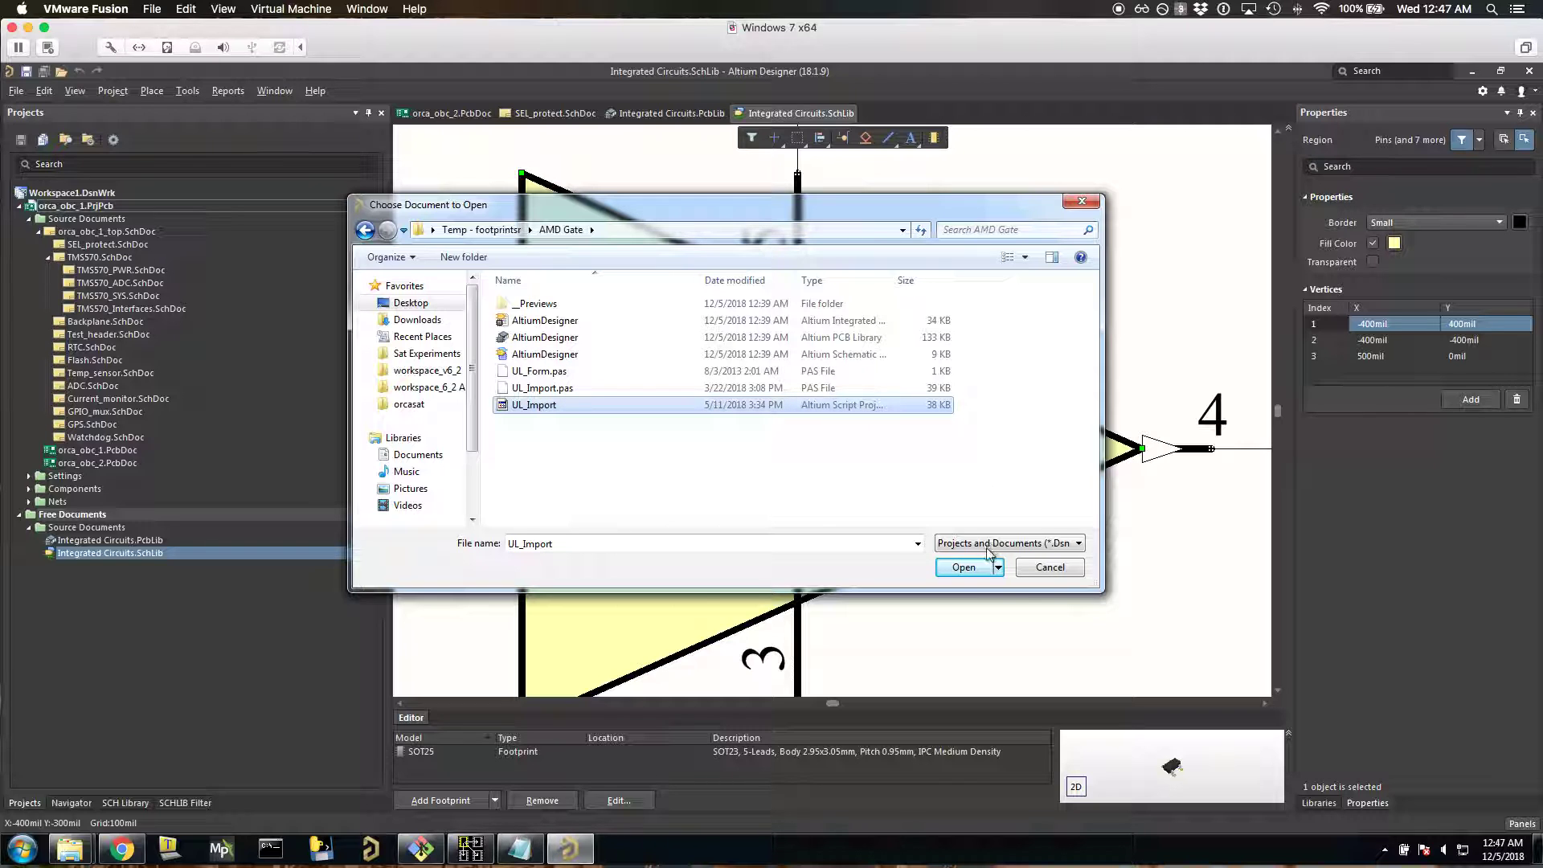
pyautogui.click(968, 566)
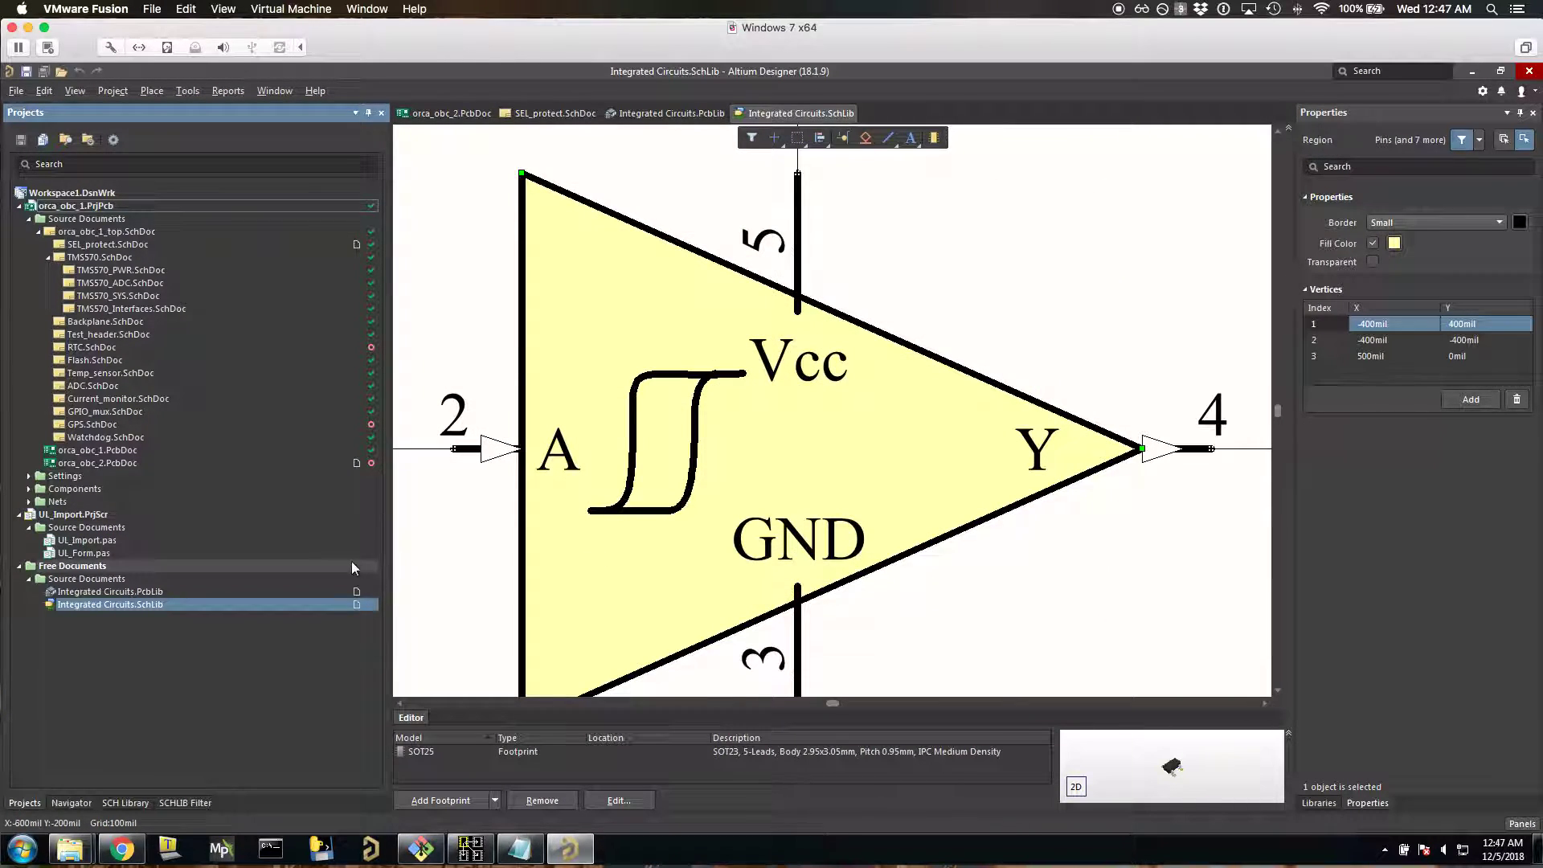
# Open the UL_Form.pas source document of the UL_Import script project
pyautogui.rightClick(84, 554)
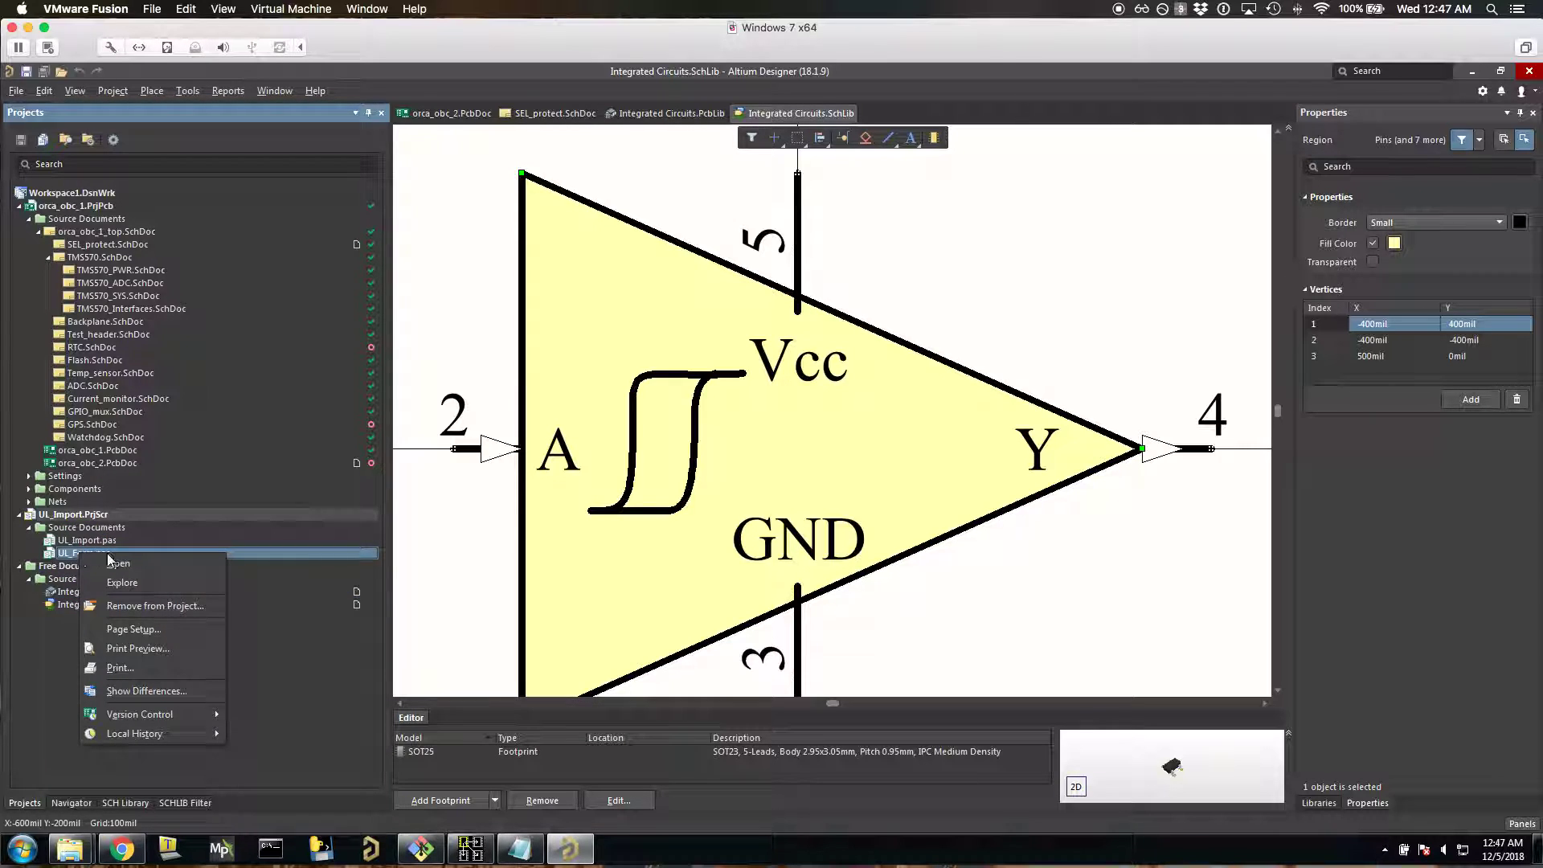
pyautogui.click(66, 552)
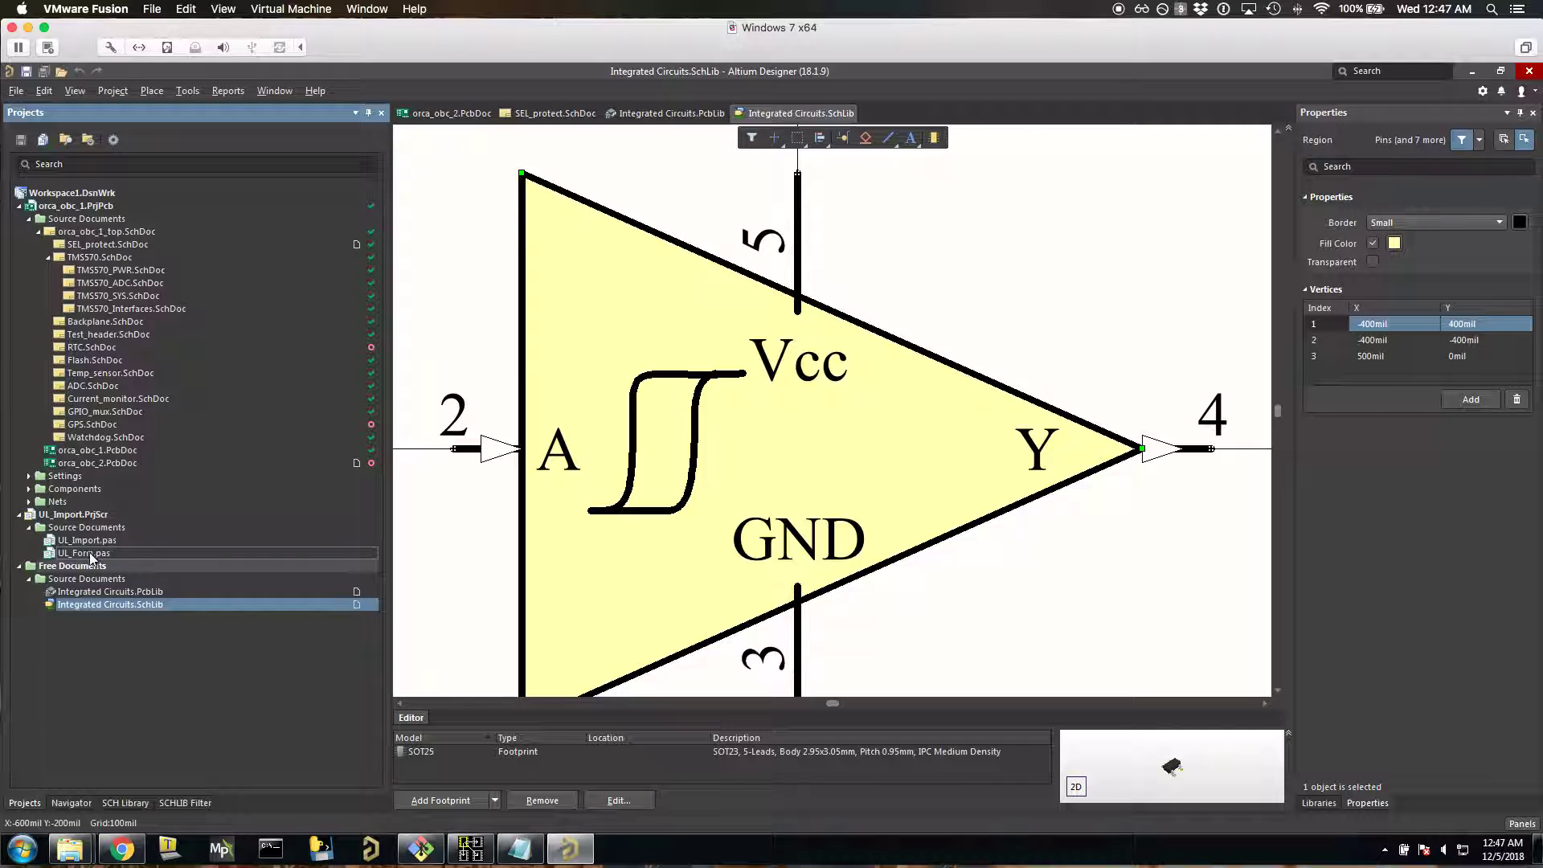
pyautogui.rightClick(80, 553)
pyautogui.click(111, 562)
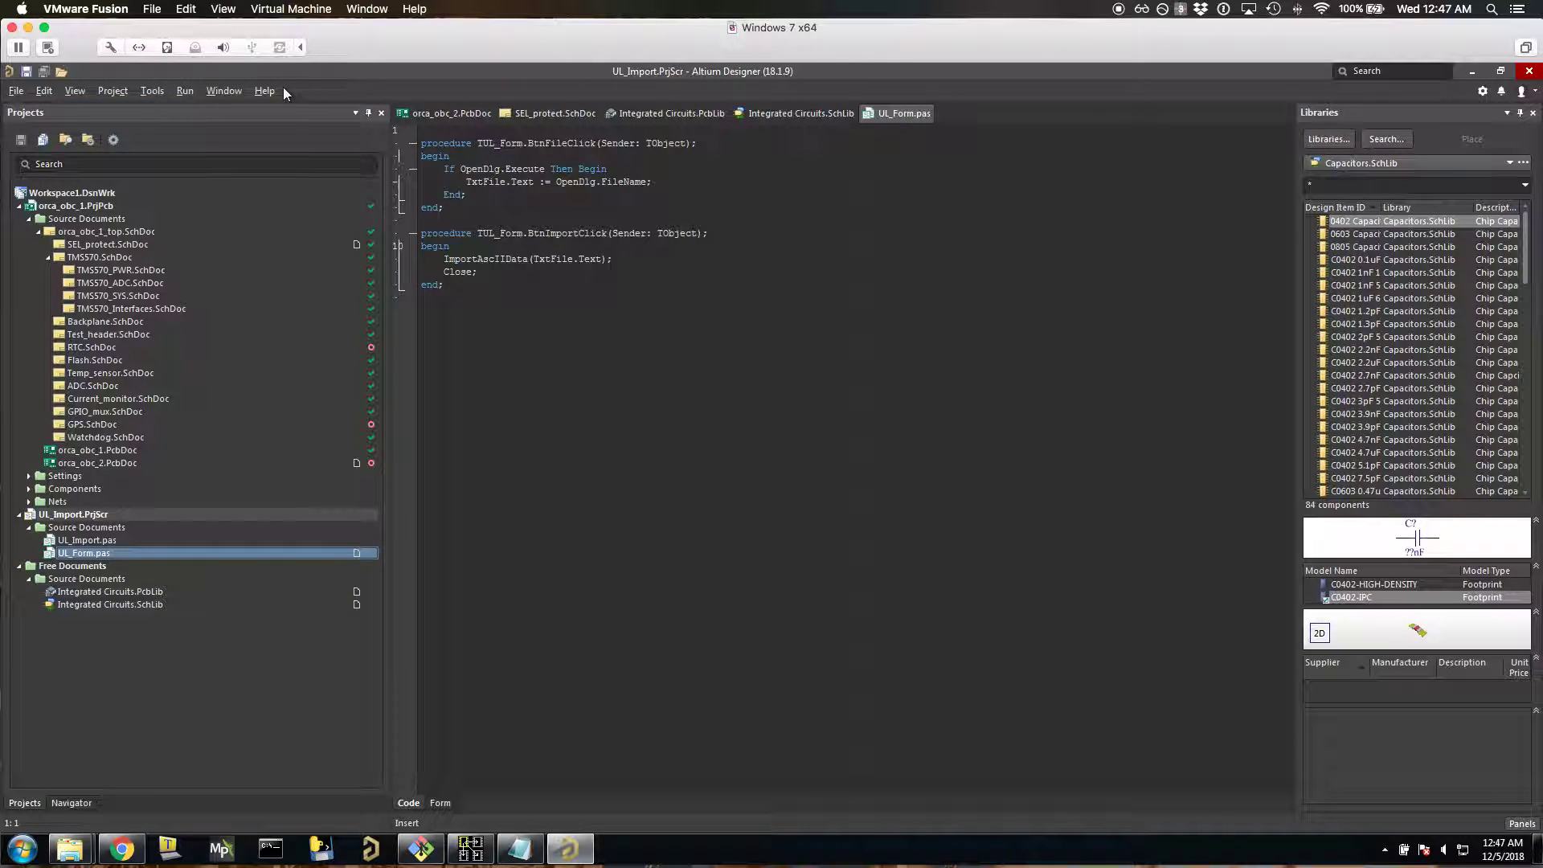
# Run the UL_Form script and import the AltiumDesigner text file from the AMD Gate folder
pyautogui.click(184, 91)
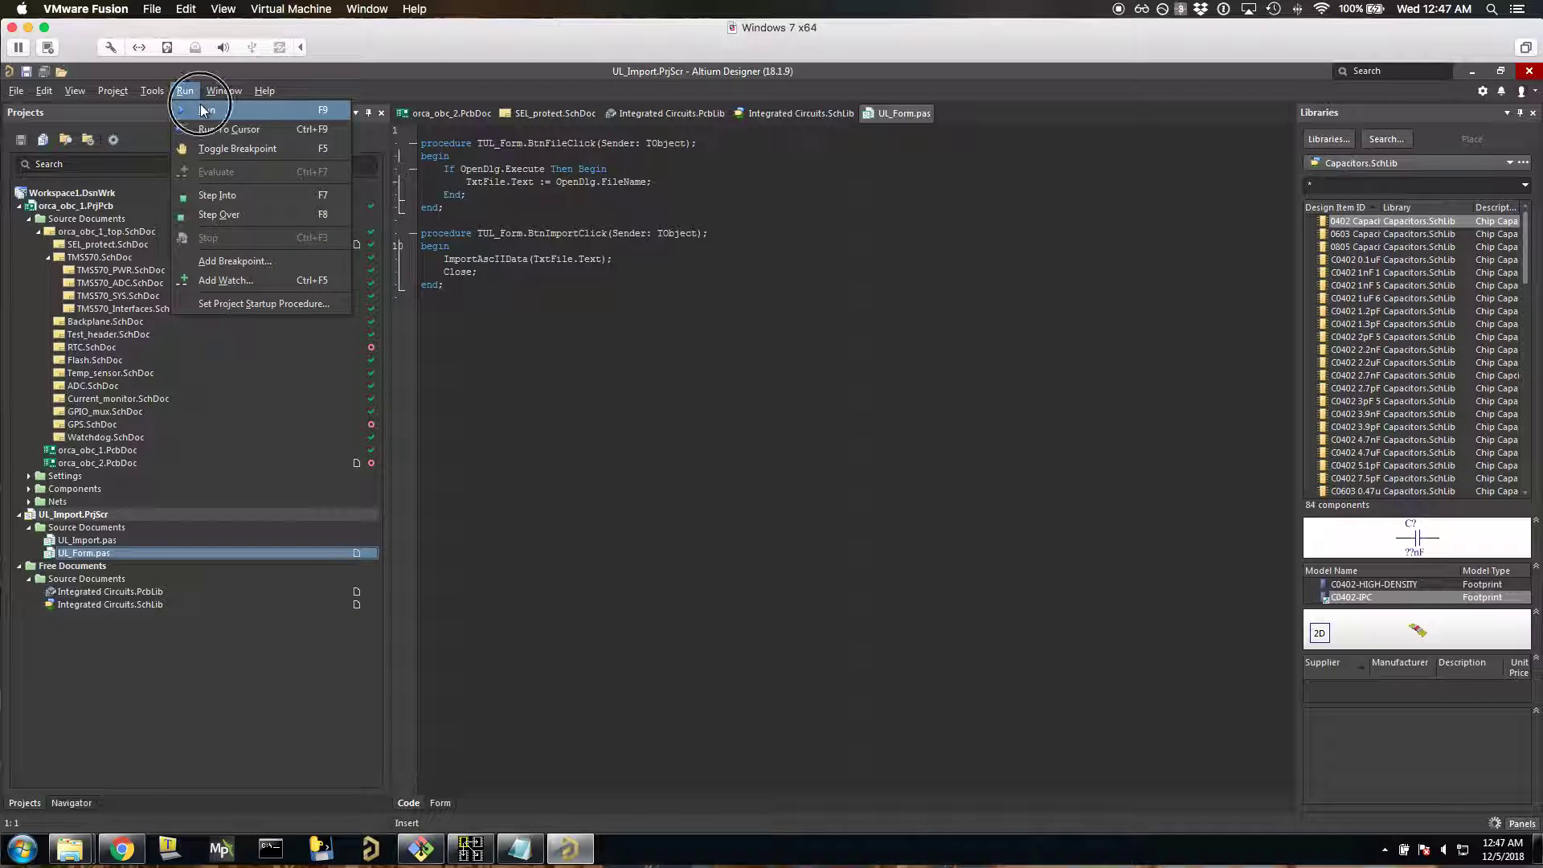
pyautogui.click(200, 105)
pyautogui.click(613, 440)
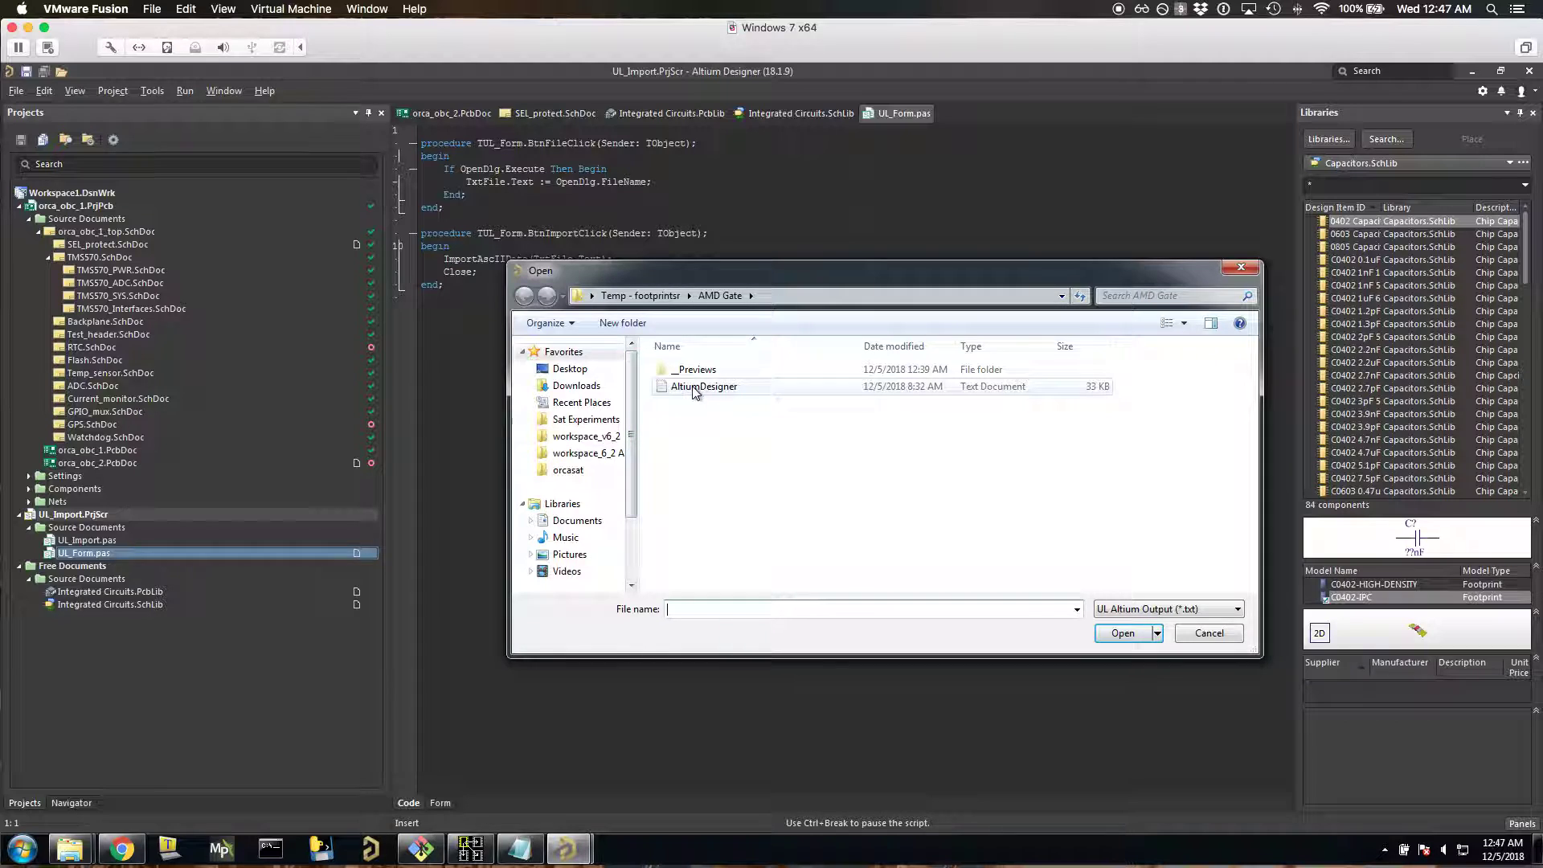
pyautogui.click(691, 388)
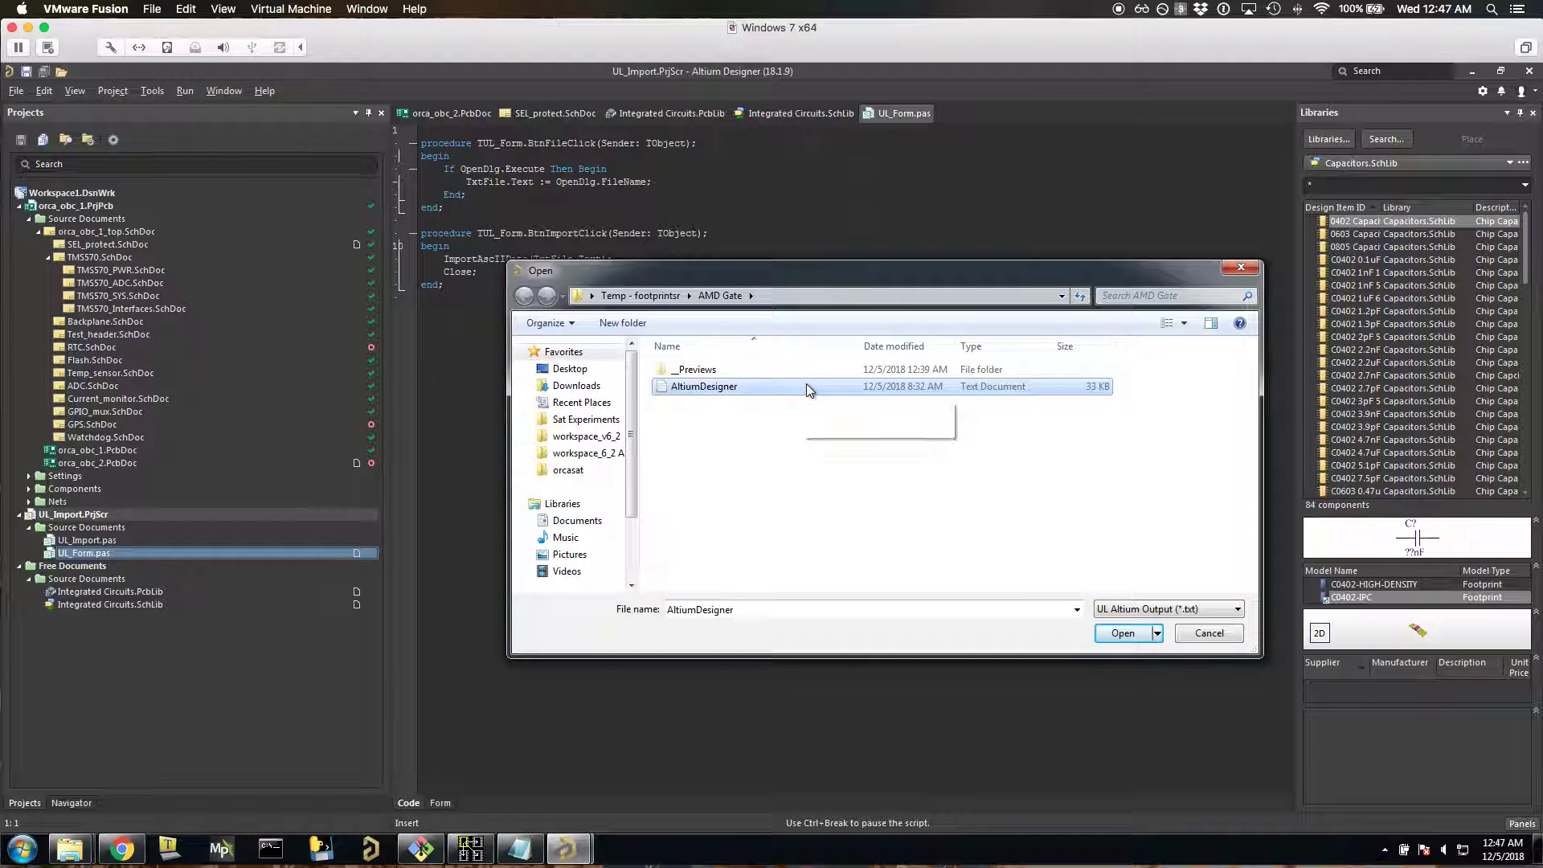
pyautogui.click(1107, 630)
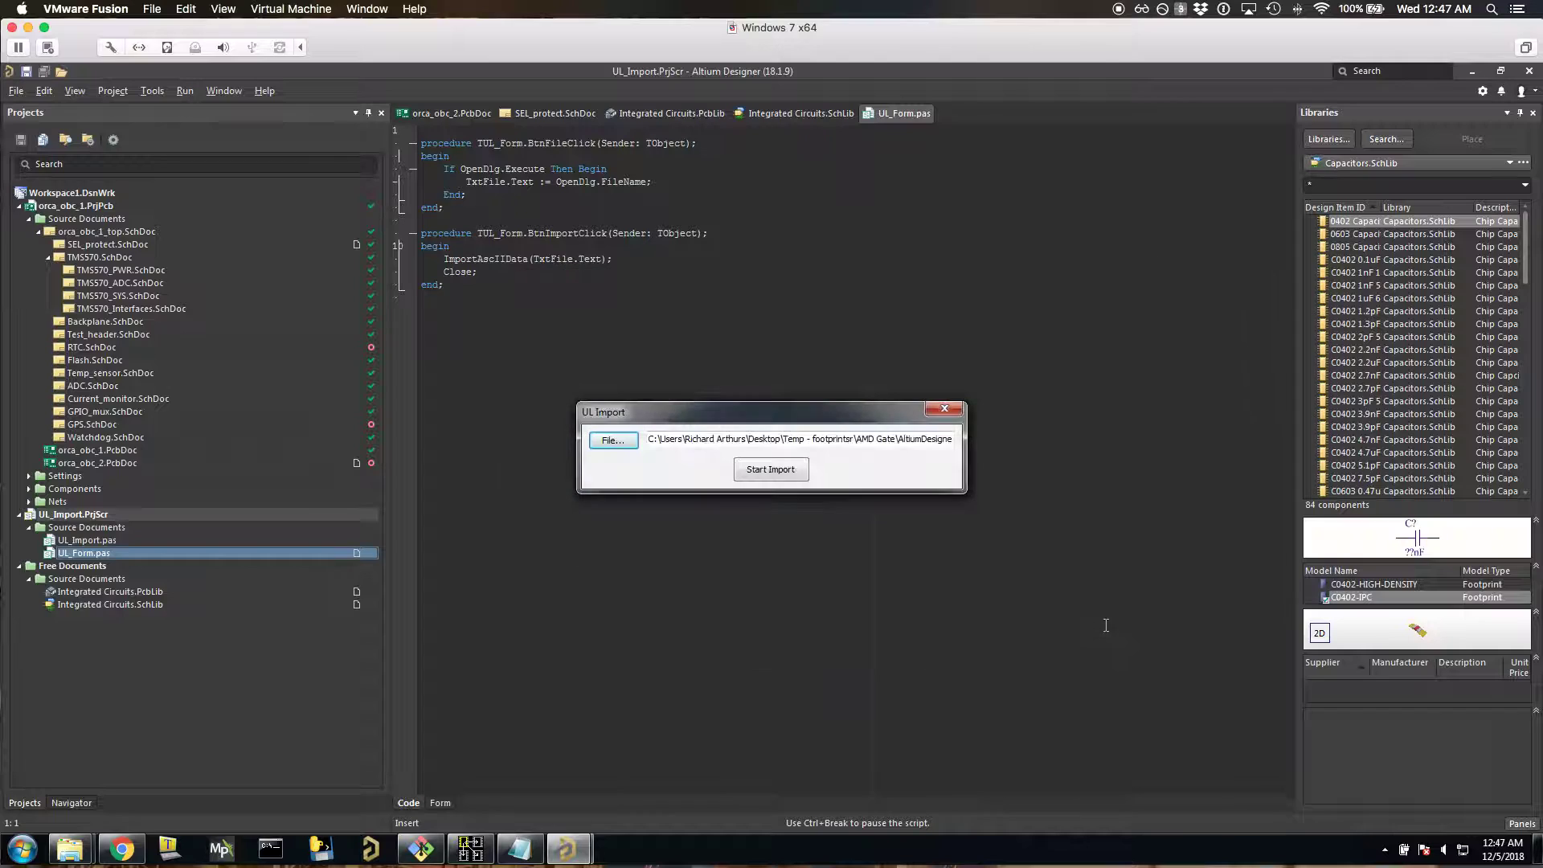
pyautogui.click(763, 471)
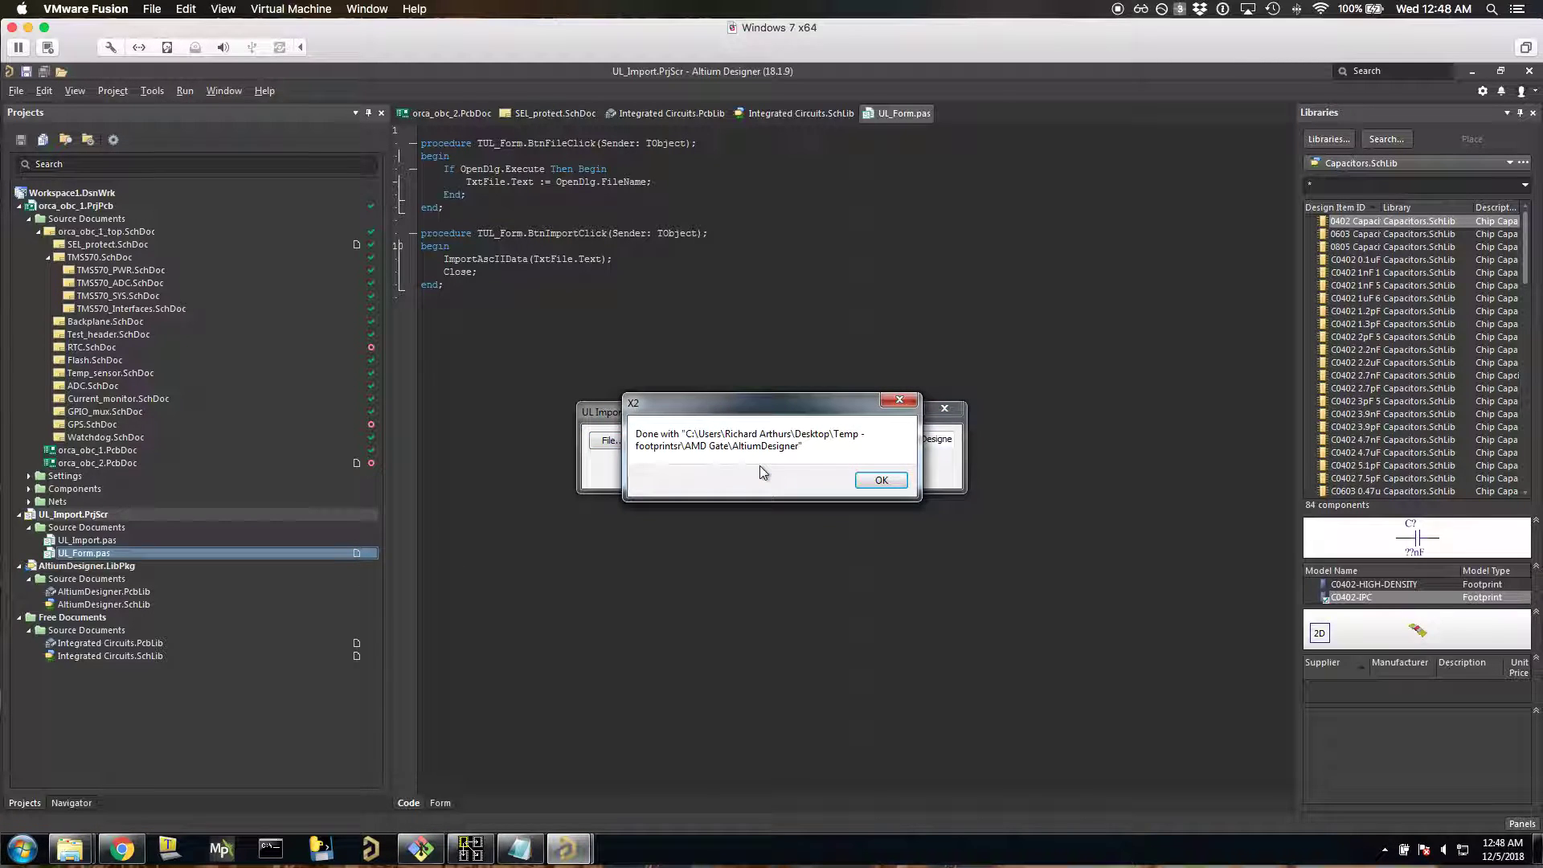
pyautogui.click(881, 480)
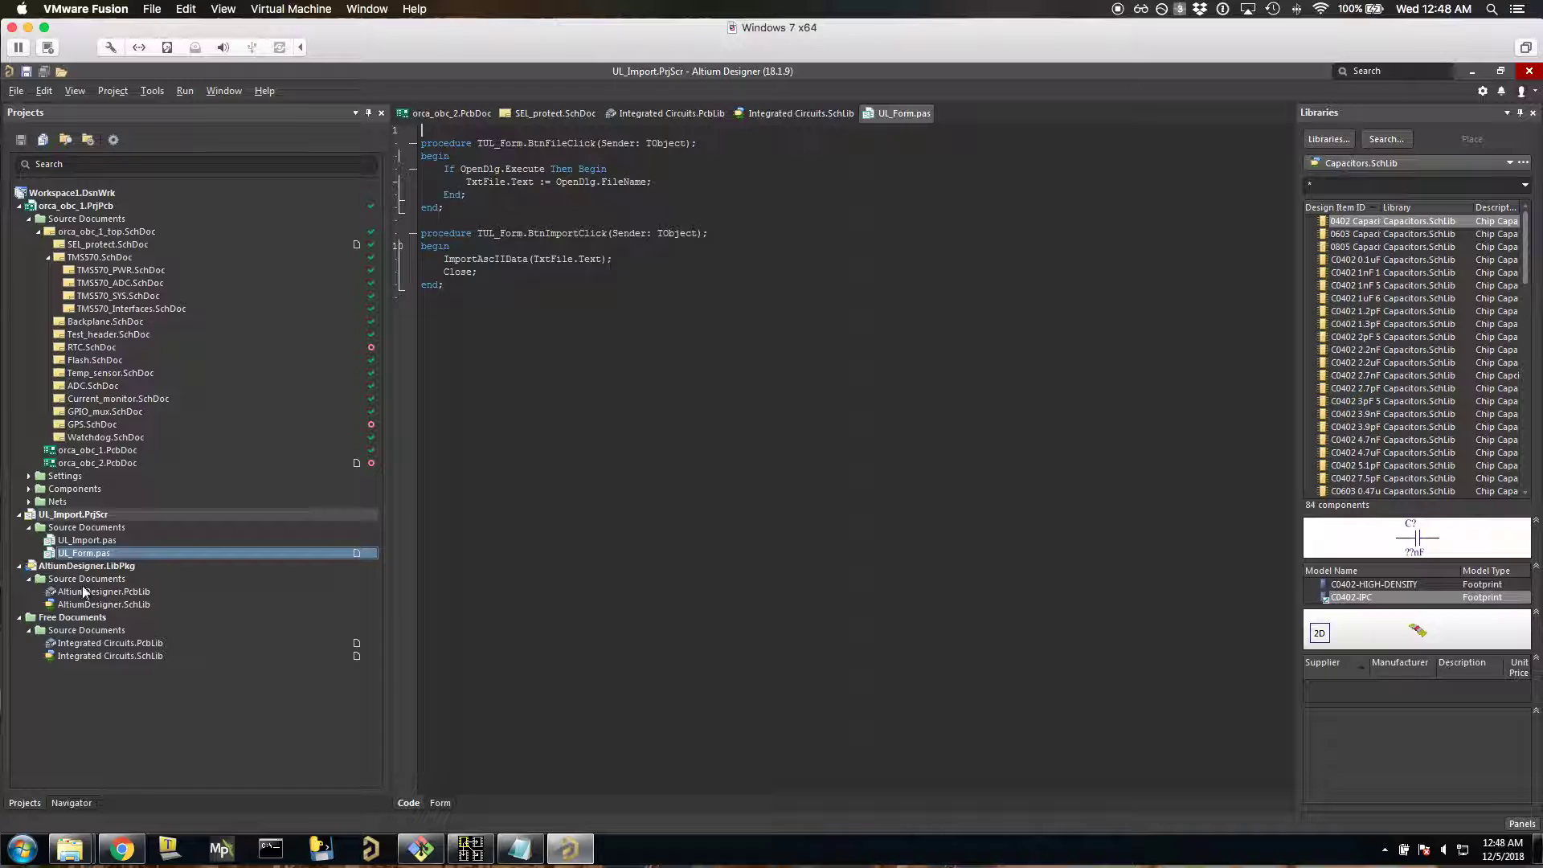
# Open AltiumDesigner.PcbLib, compare its PW14 and PW14-L footprints, and close the library document
pyautogui.click(101, 612)
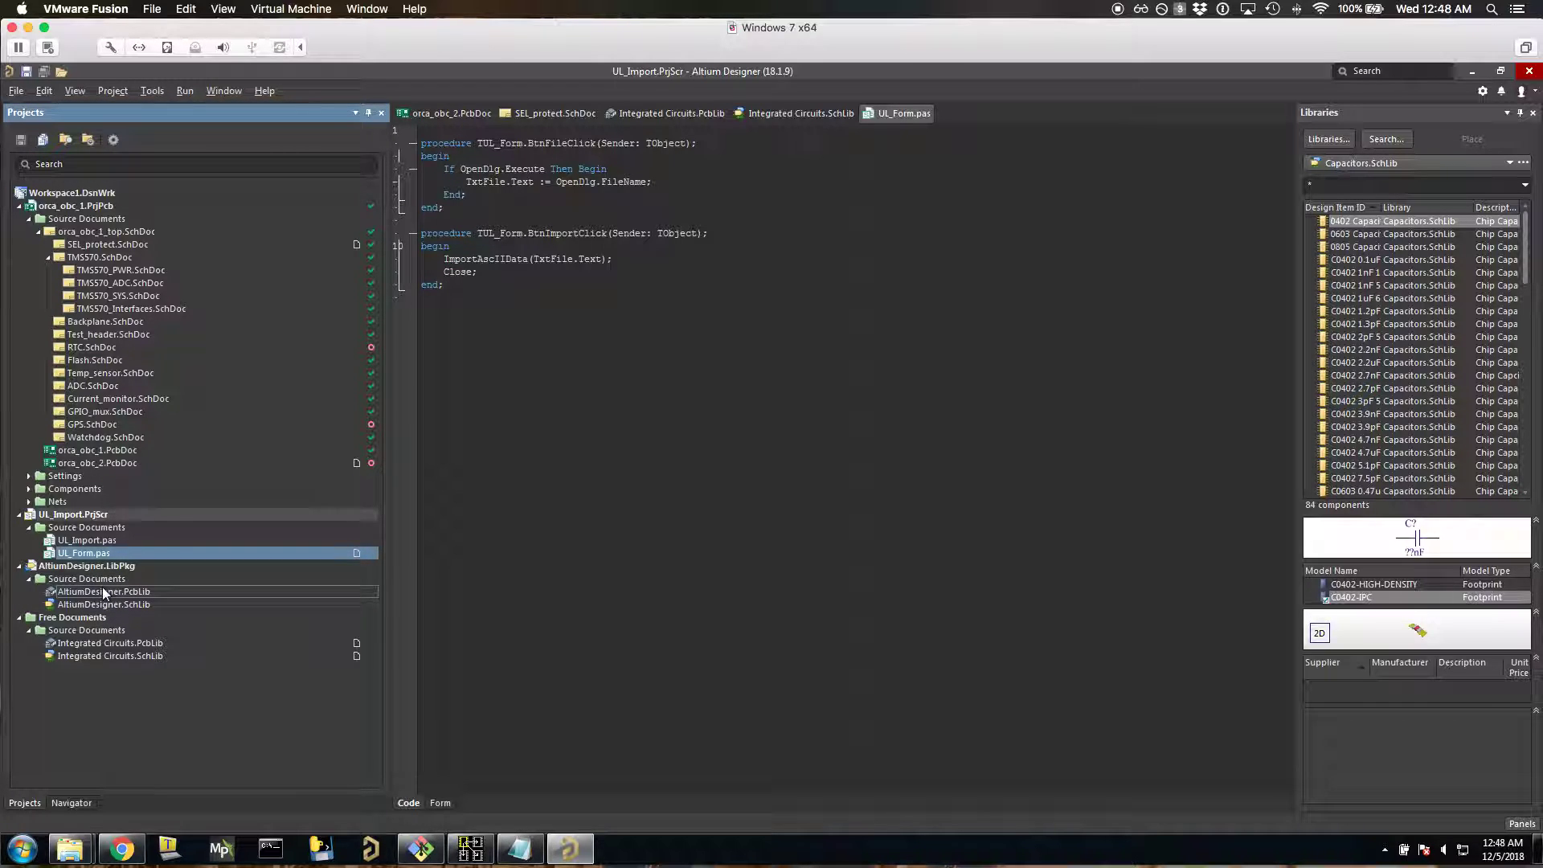
pyautogui.doubleClick(94, 590)
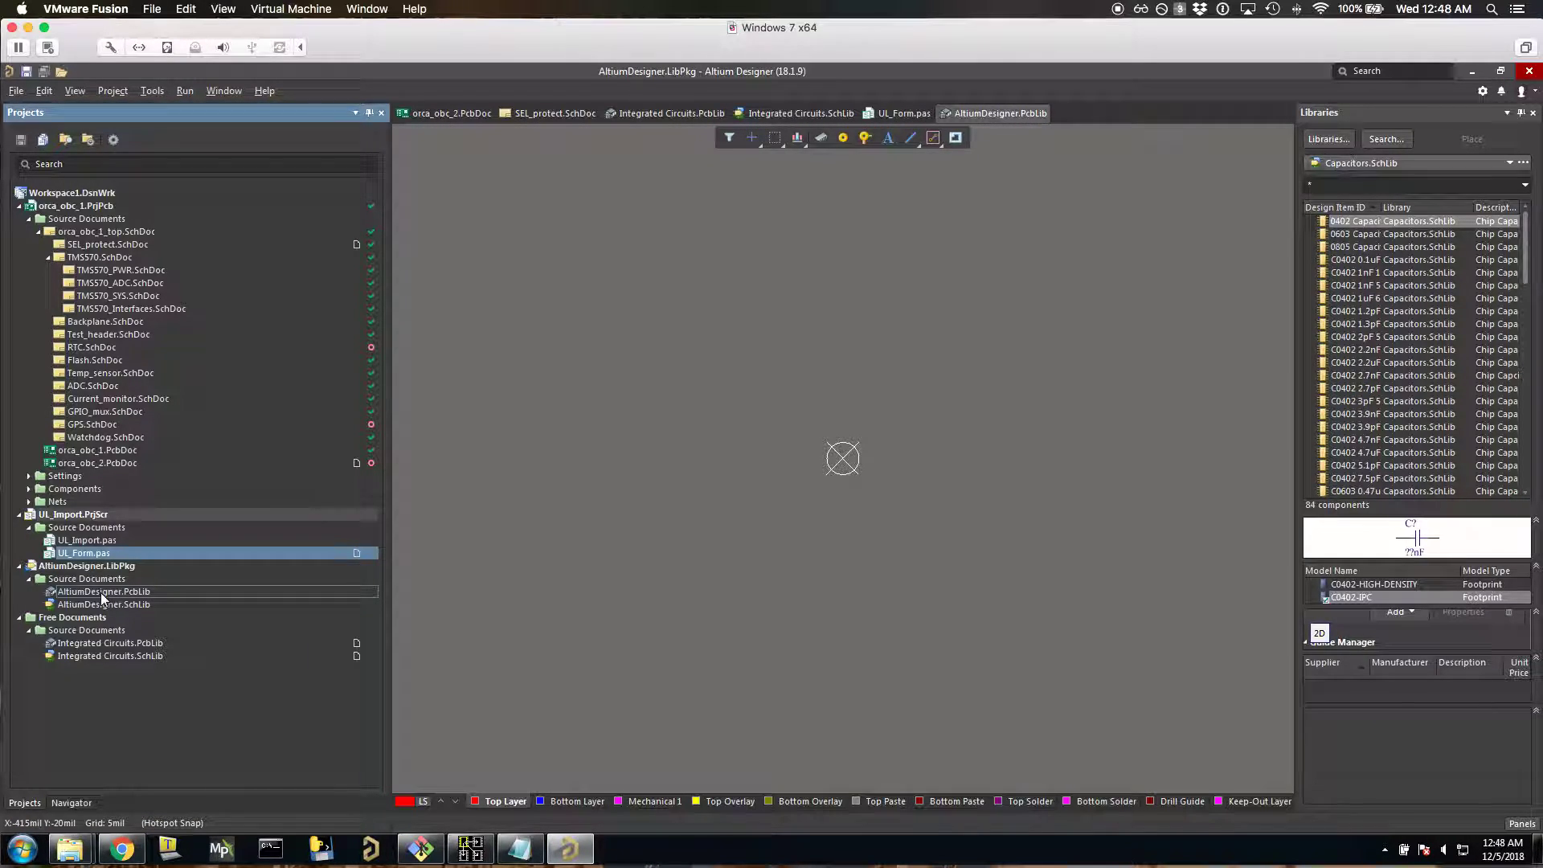
pyautogui.click(121, 803)
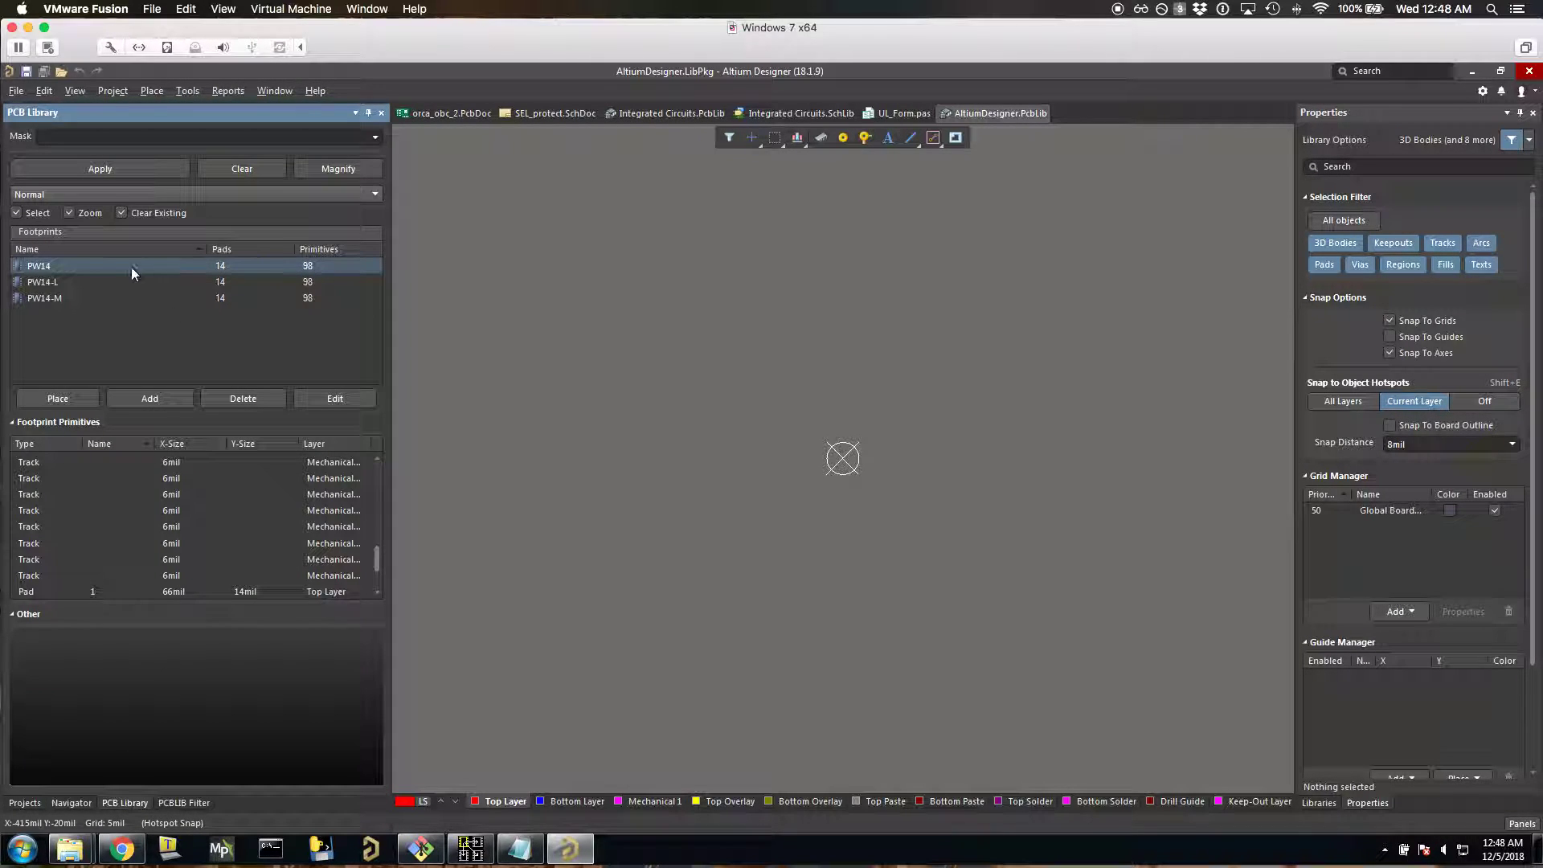
pyautogui.click(42, 271)
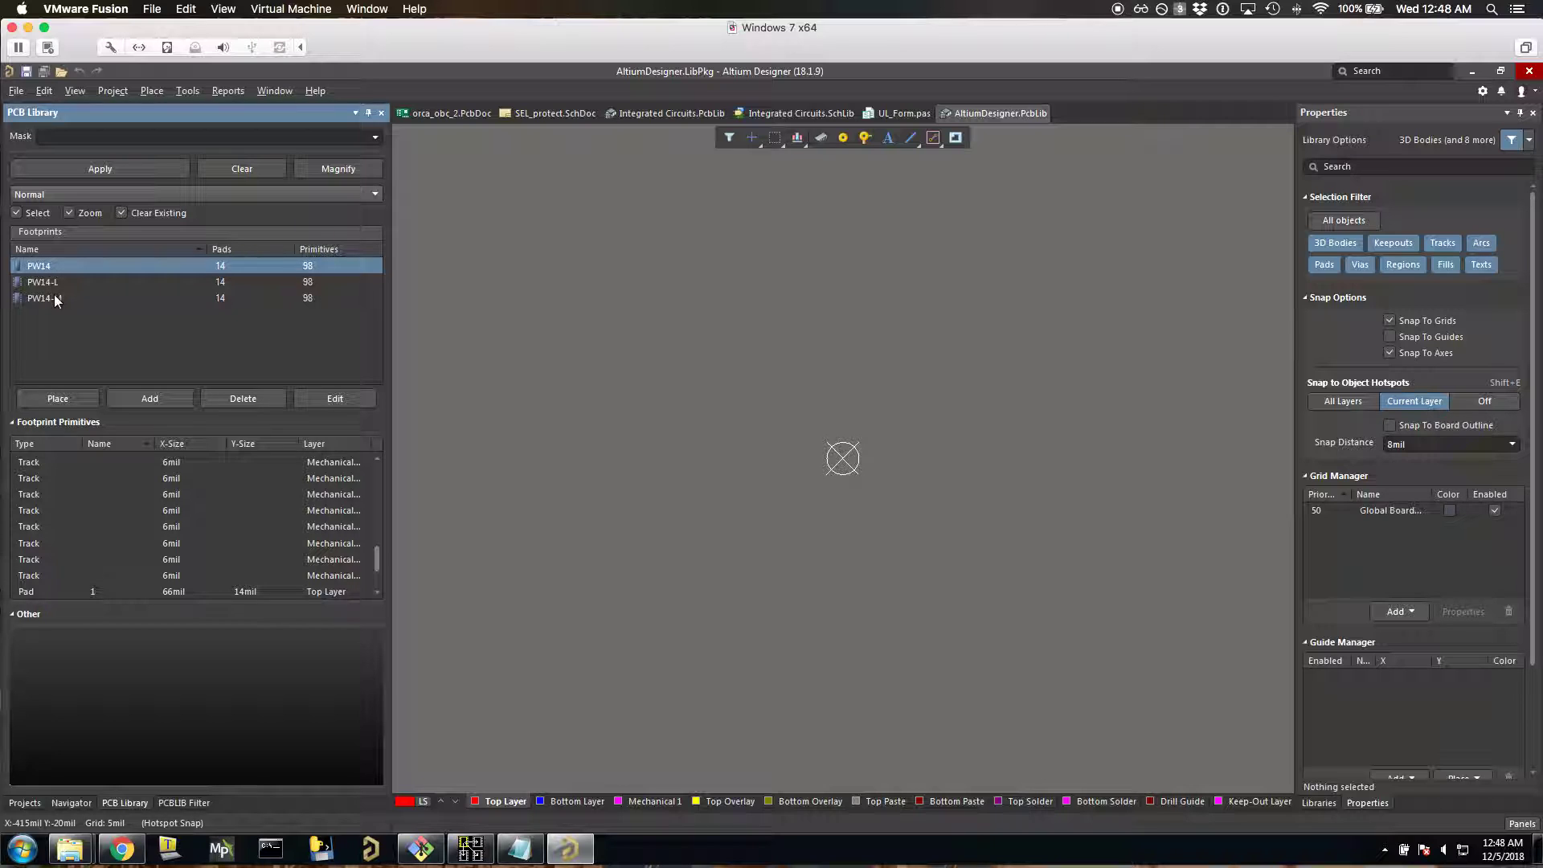
pyautogui.click(42, 282)
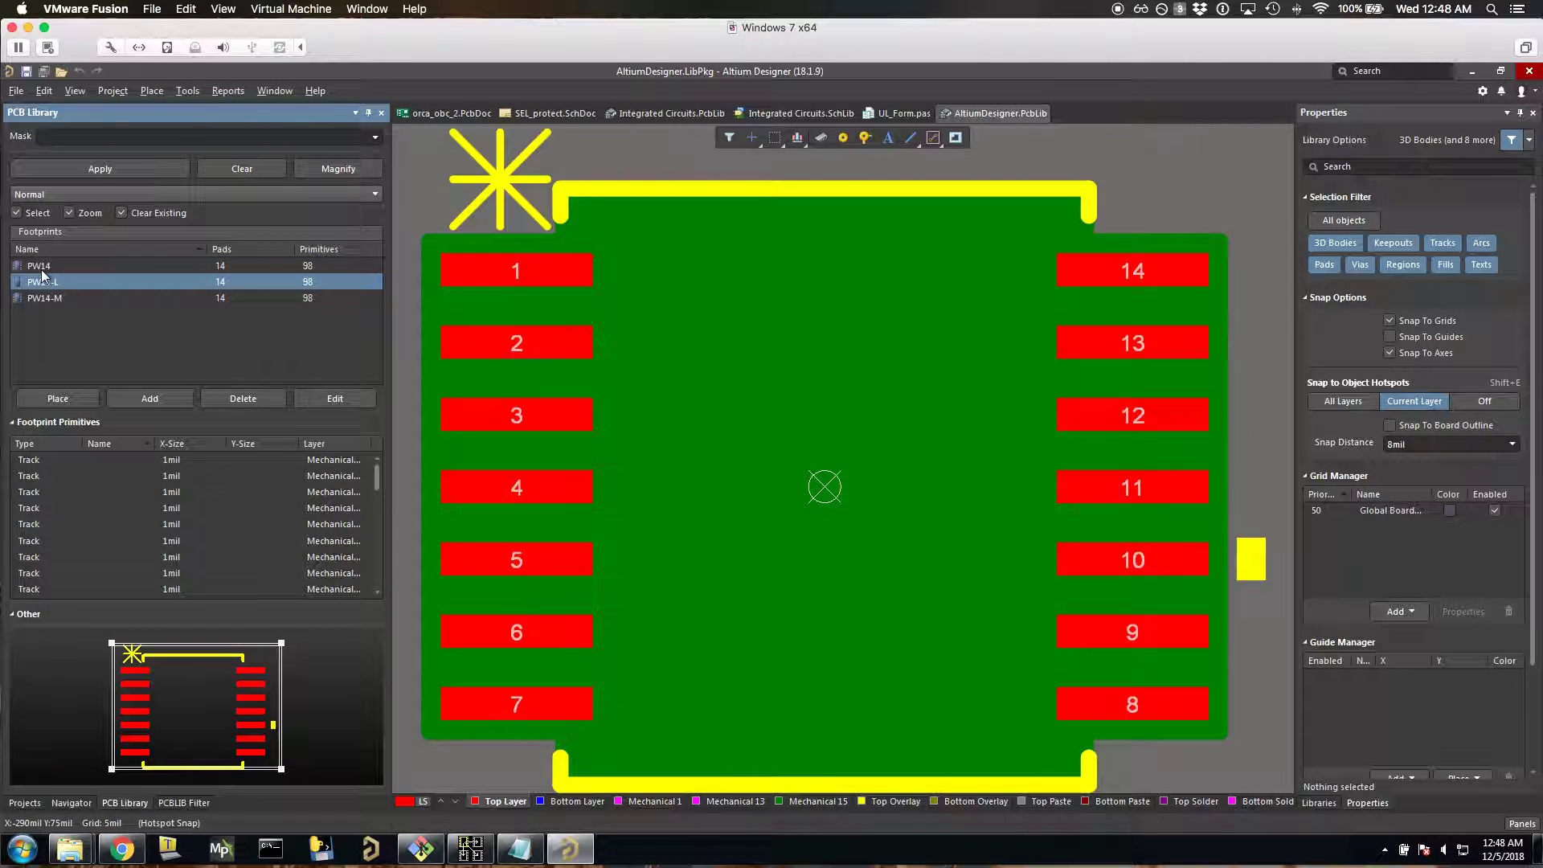
pyautogui.click(41, 269)
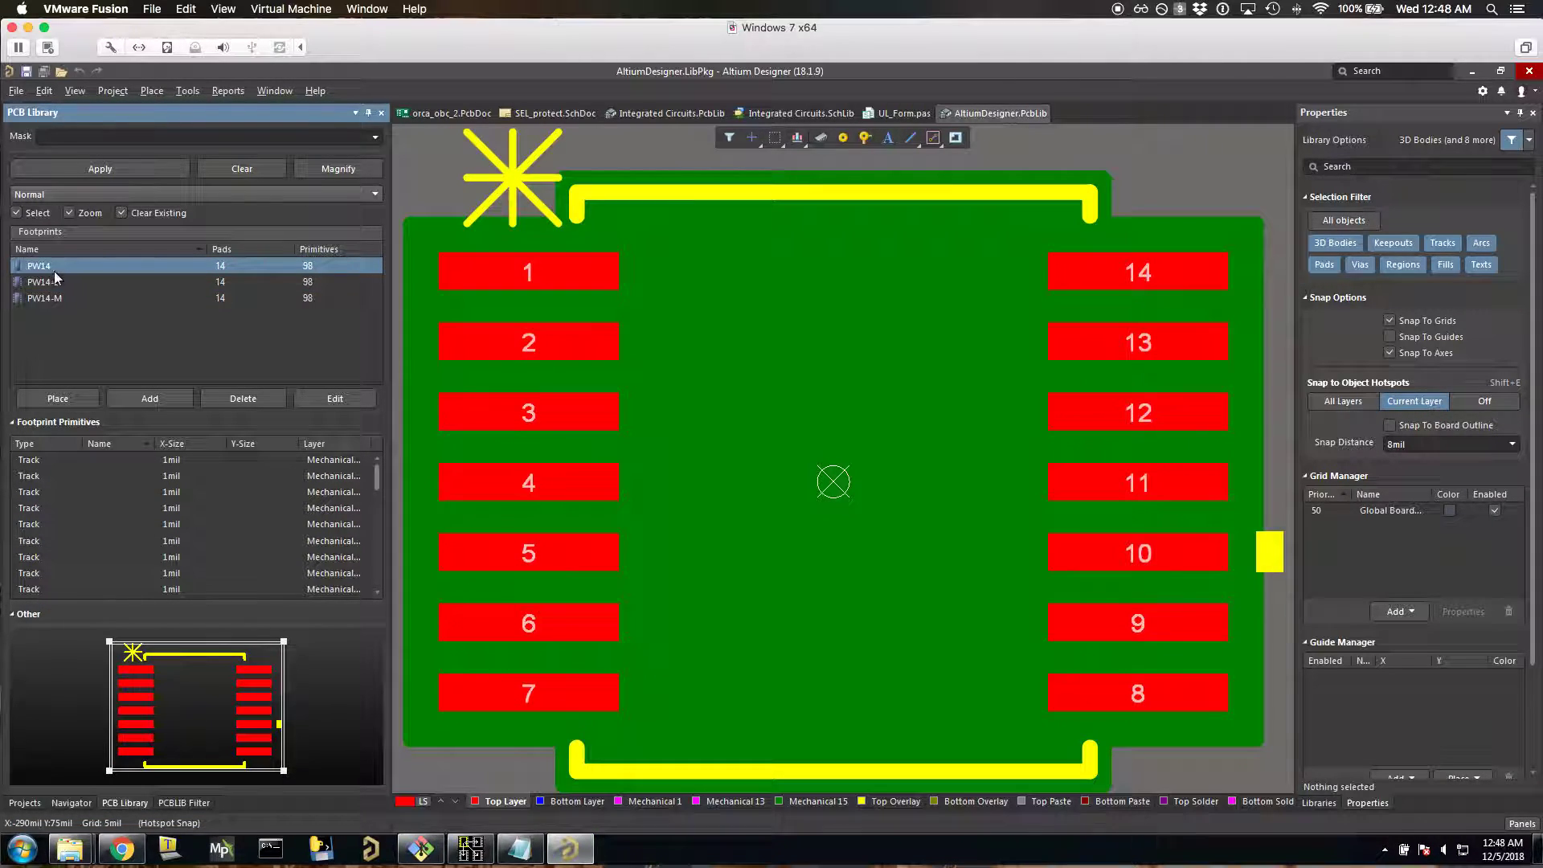
pyautogui.rightClick(1011, 117)
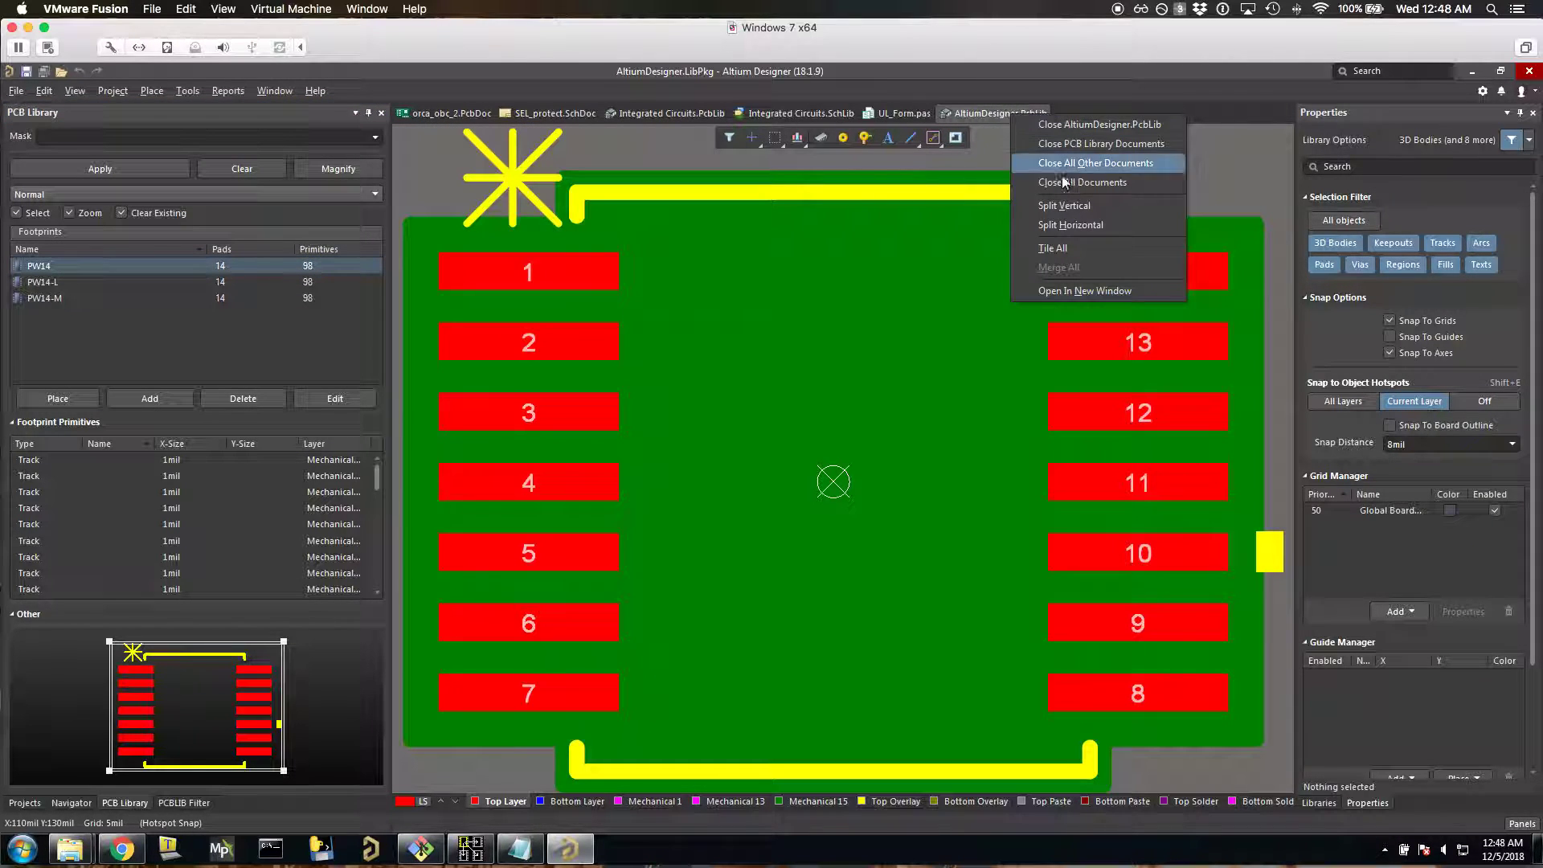
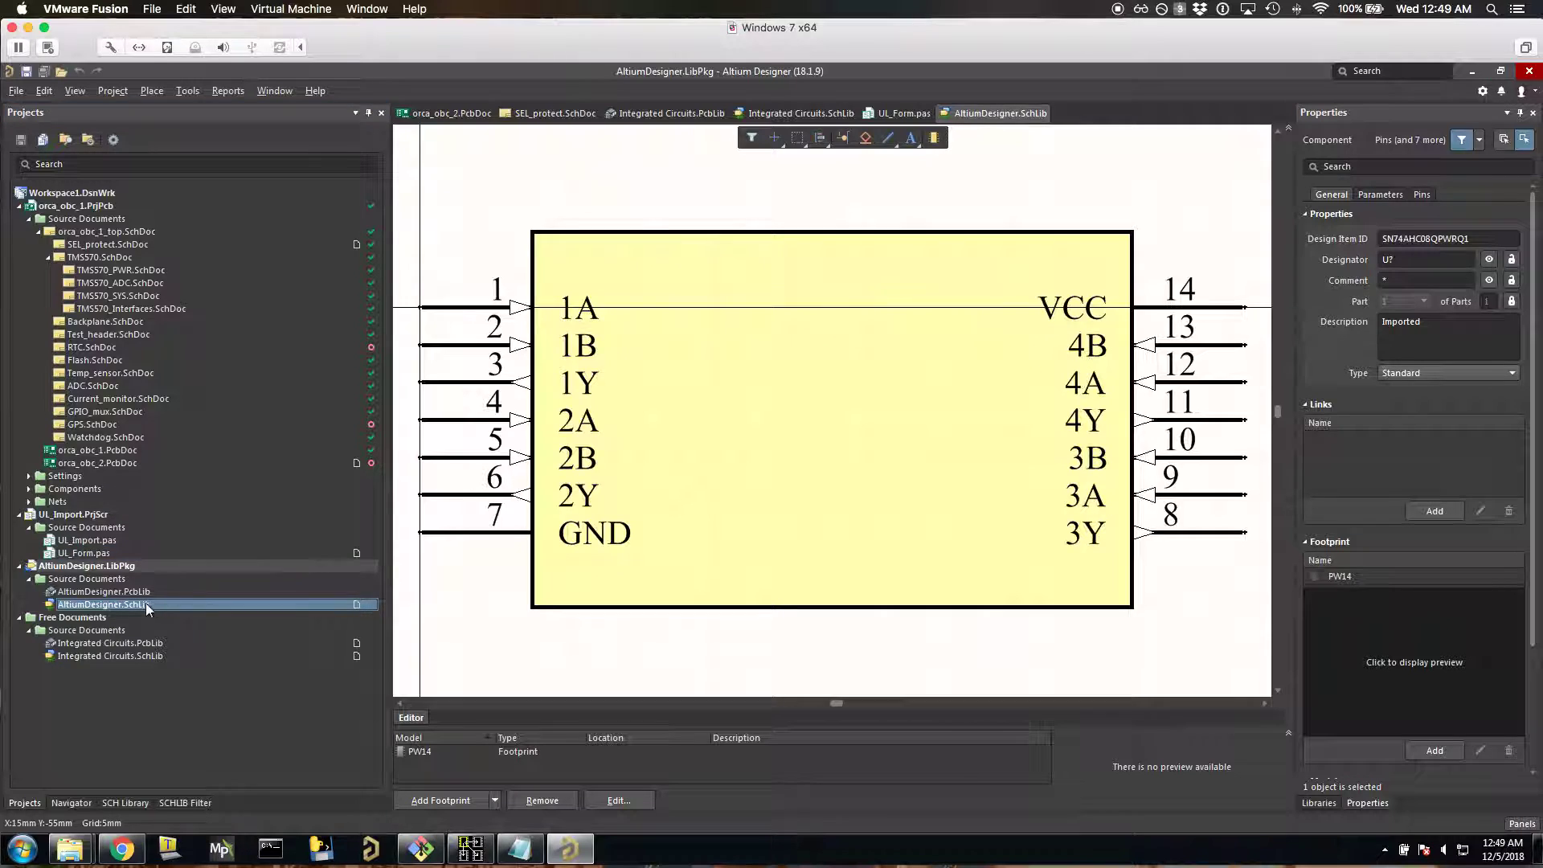
# Copy the SN74AHC08QPWRQ1 component from AltiumDesigner.SchLib into Integrated Circuits.SchLib
pyautogui.click(44, 91)
pyautogui.click(188, 91)
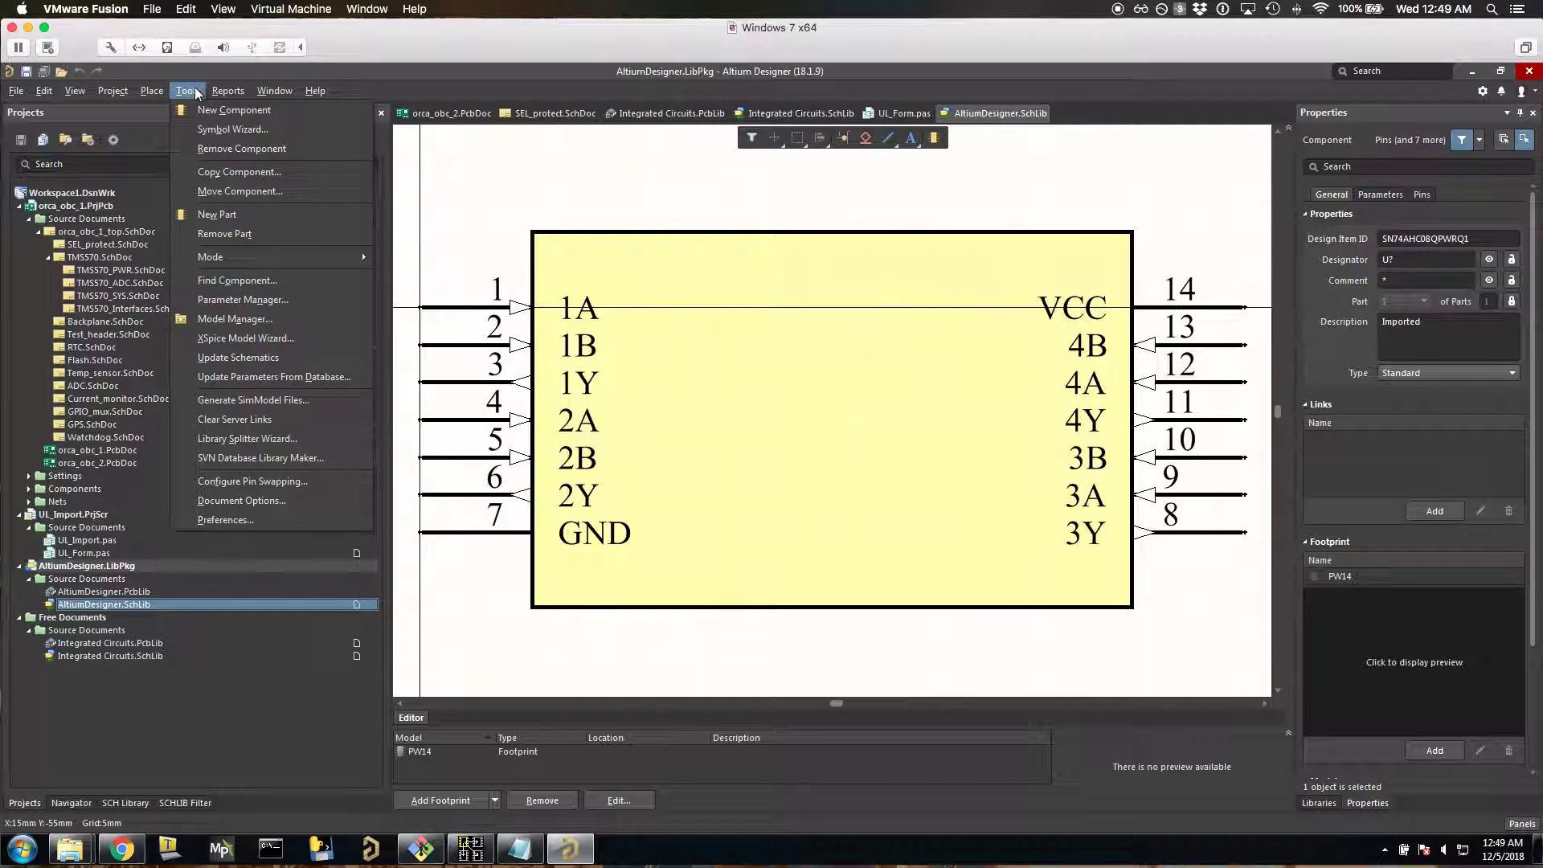
pyautogui.click(206, 168)
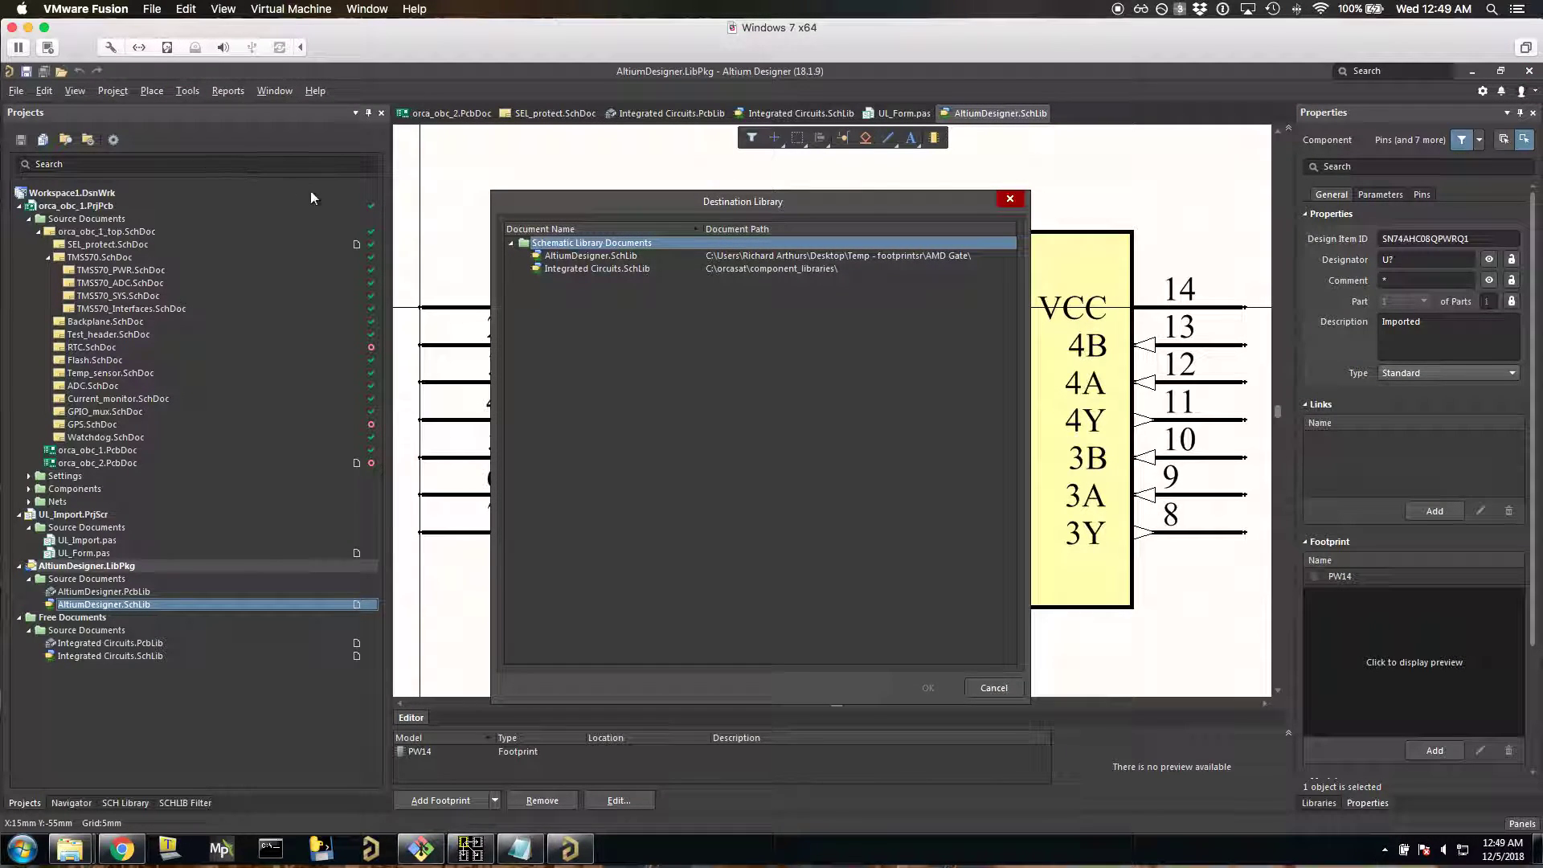
pyautogui.click(567, 268)
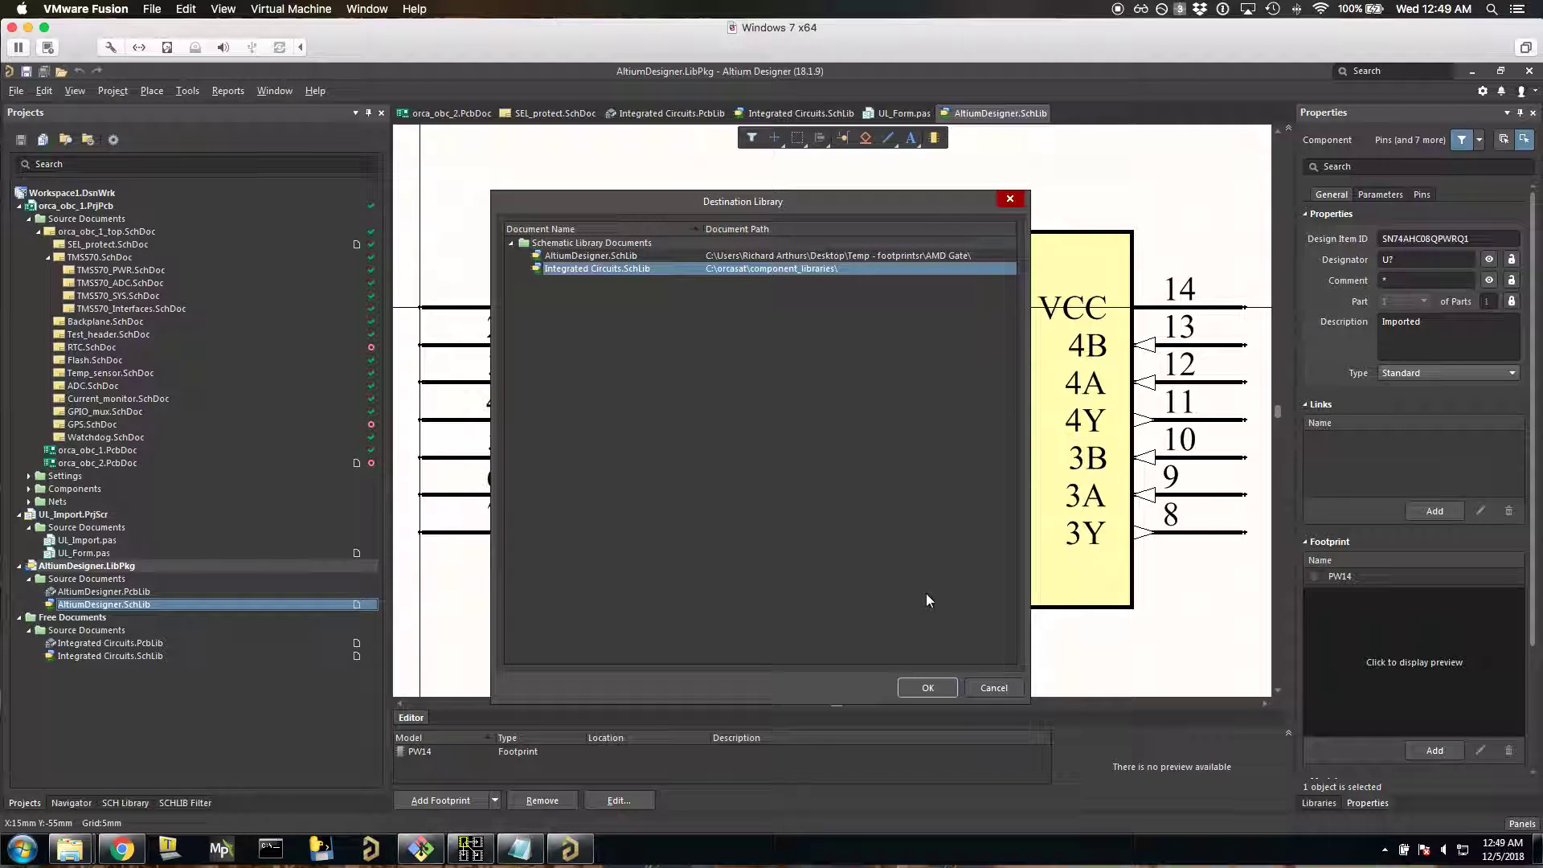
pyautogui.click(927, 687)
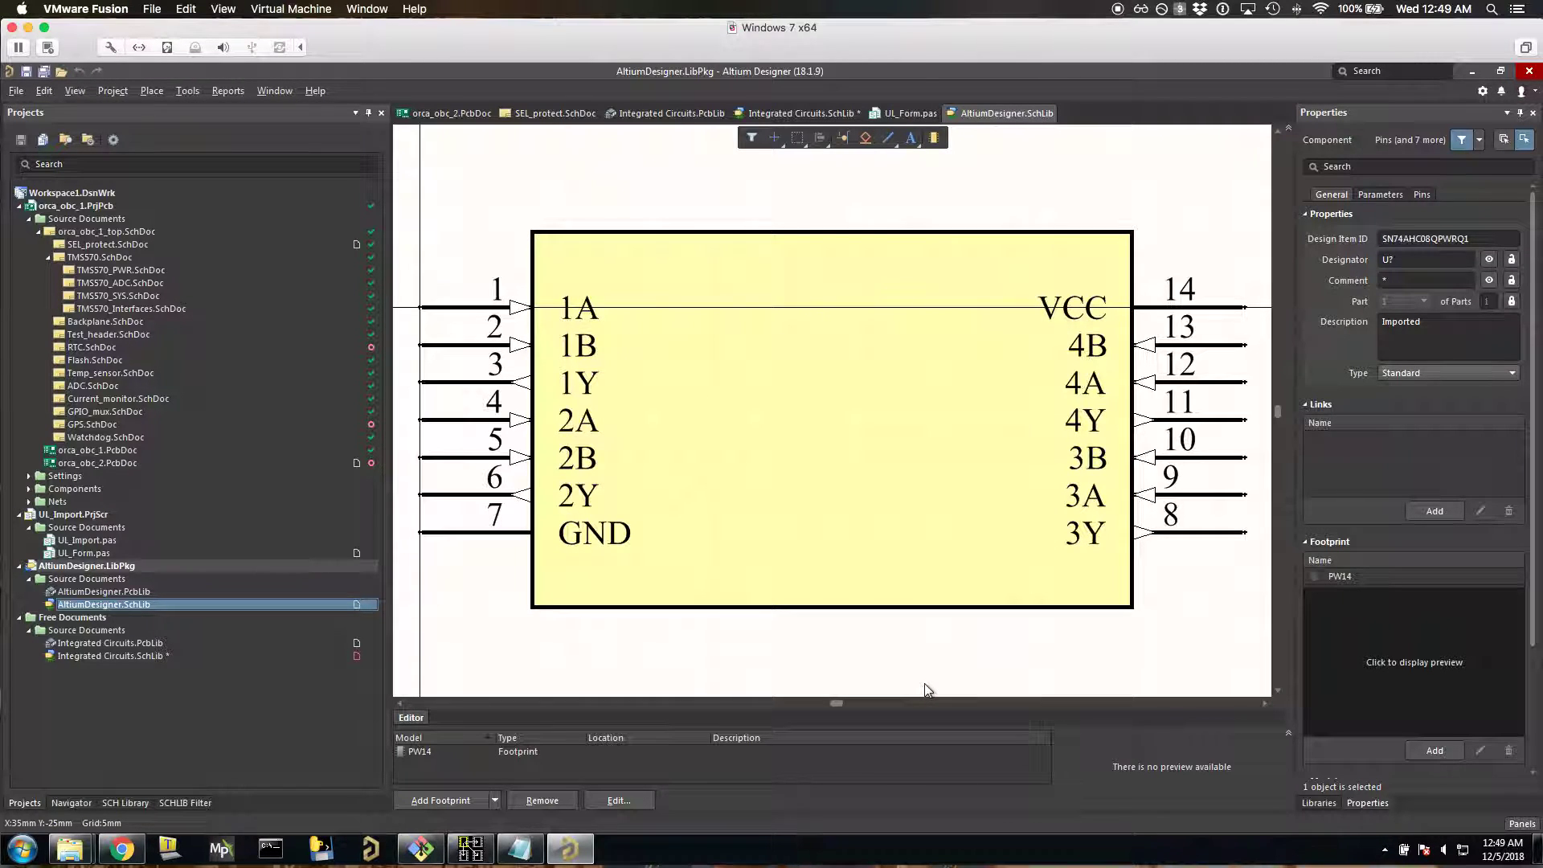
# Open Integrated Circuits.SchLib and search its component list for 74hc and for 74
pyautogui.click(114, 655)
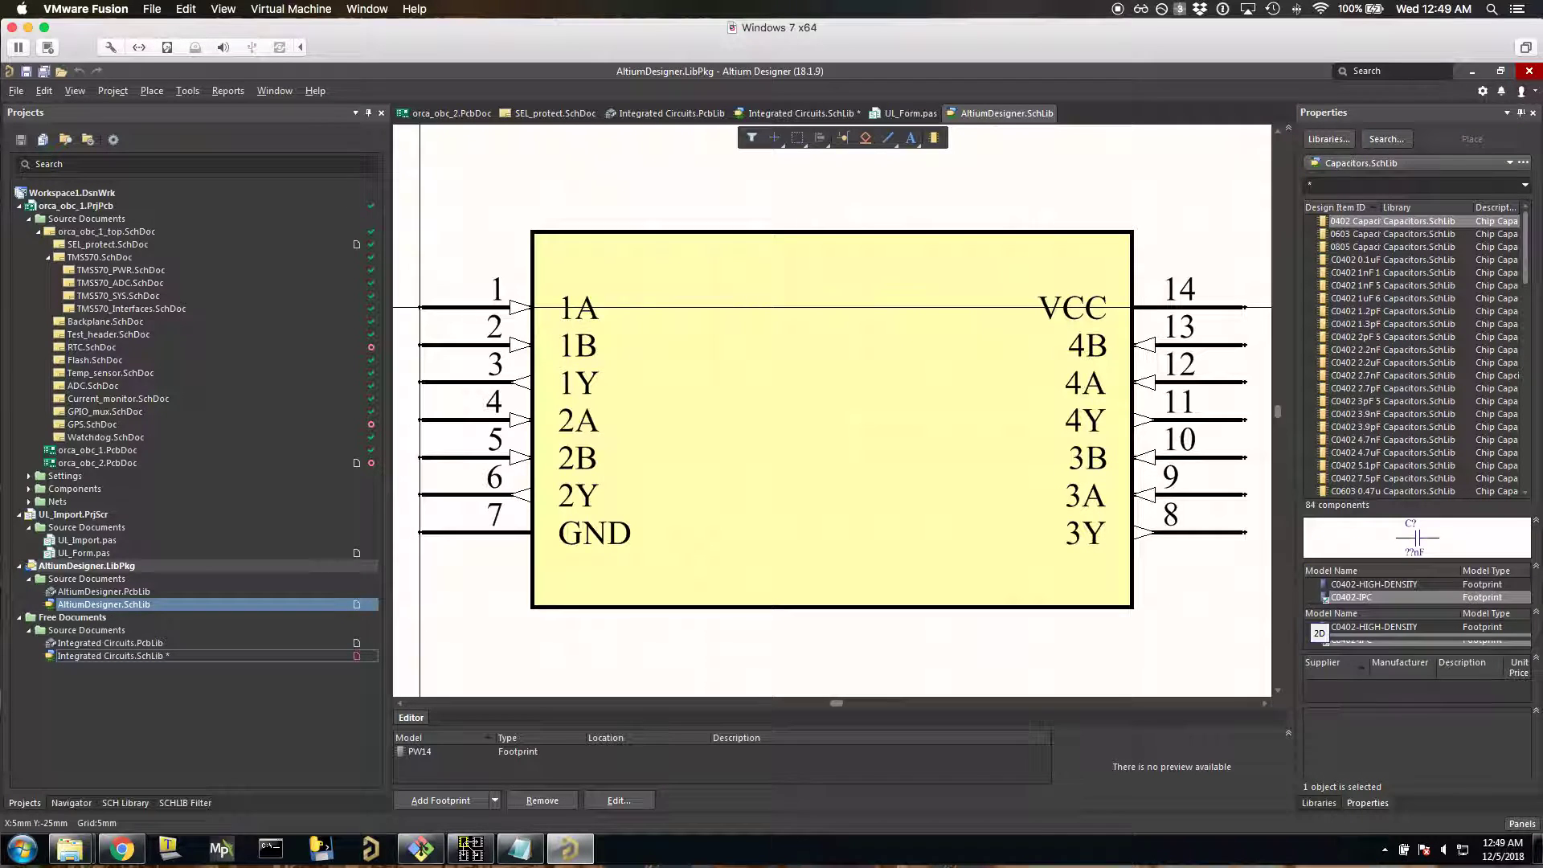
pyautogui.click(183, 654)
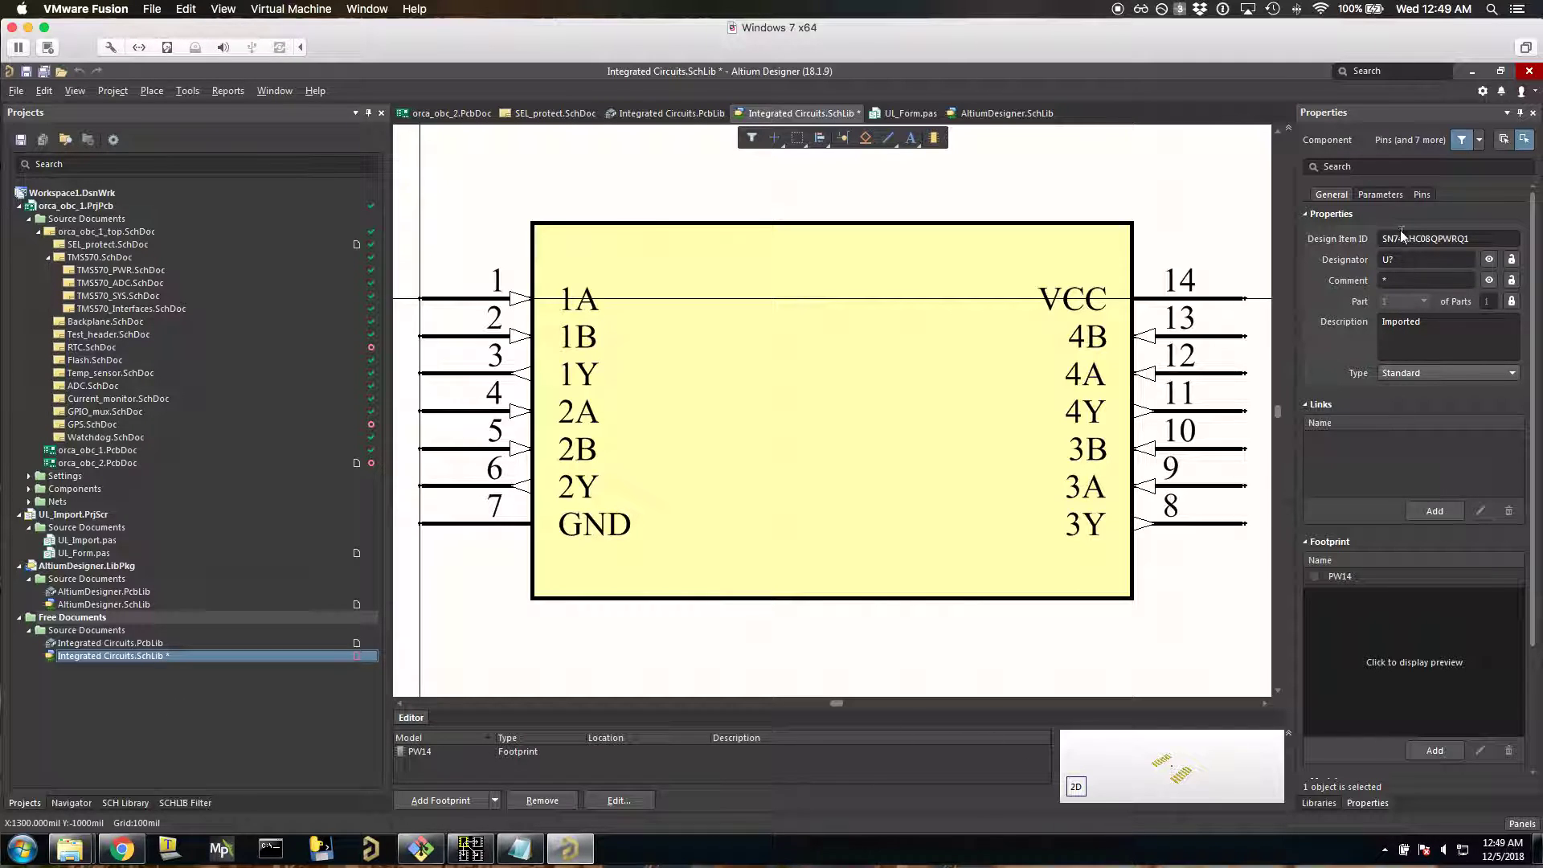
pyautogui.click(125, 802)
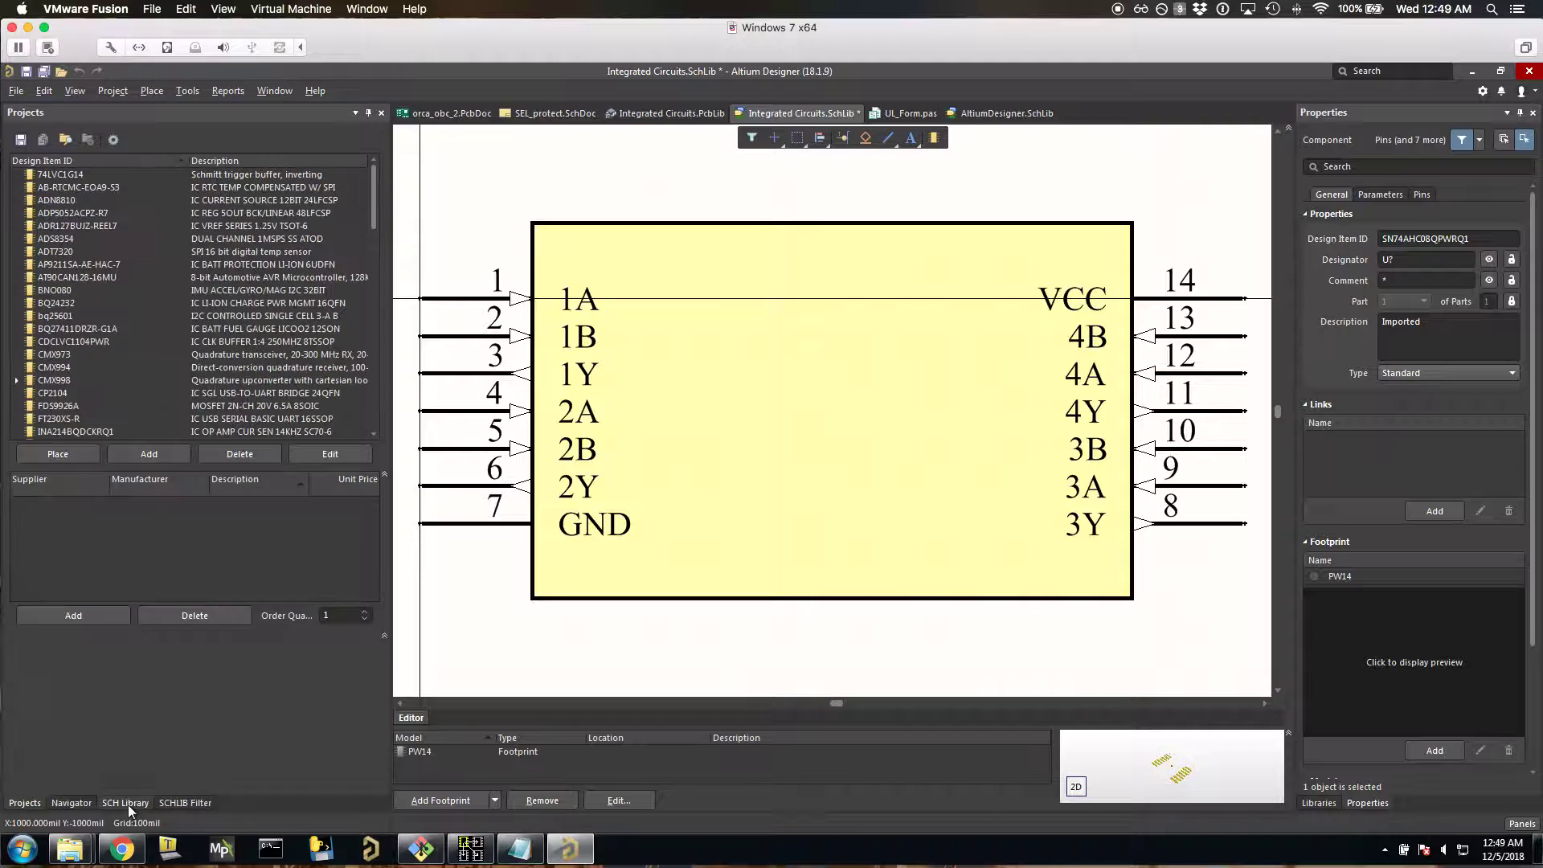
pyautogui.click(80, 138)
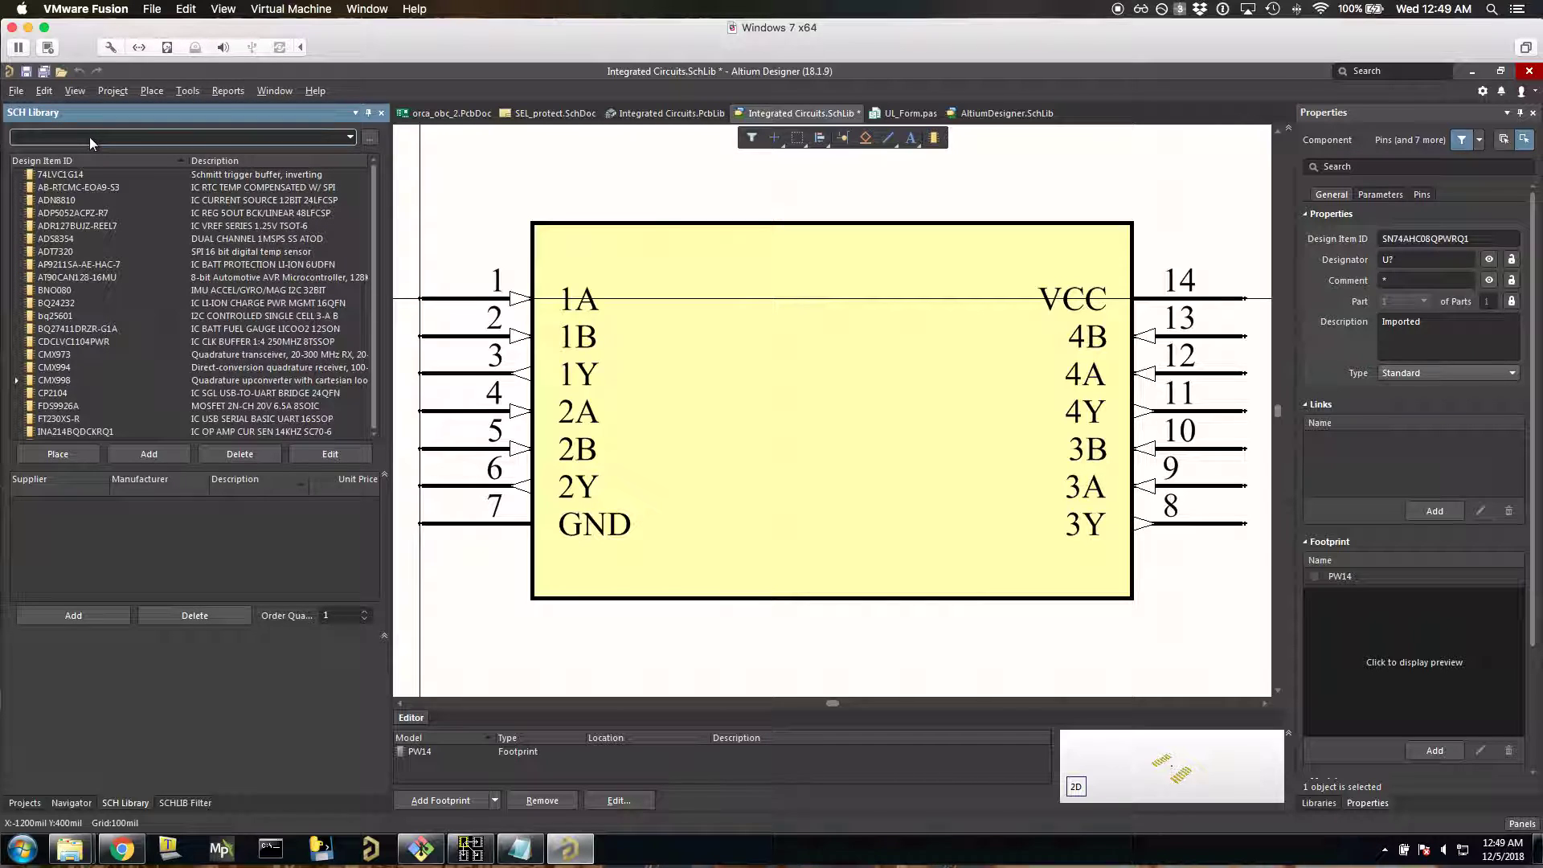
pyautogui.click(68, 136)
pyautogui.write('74hc')
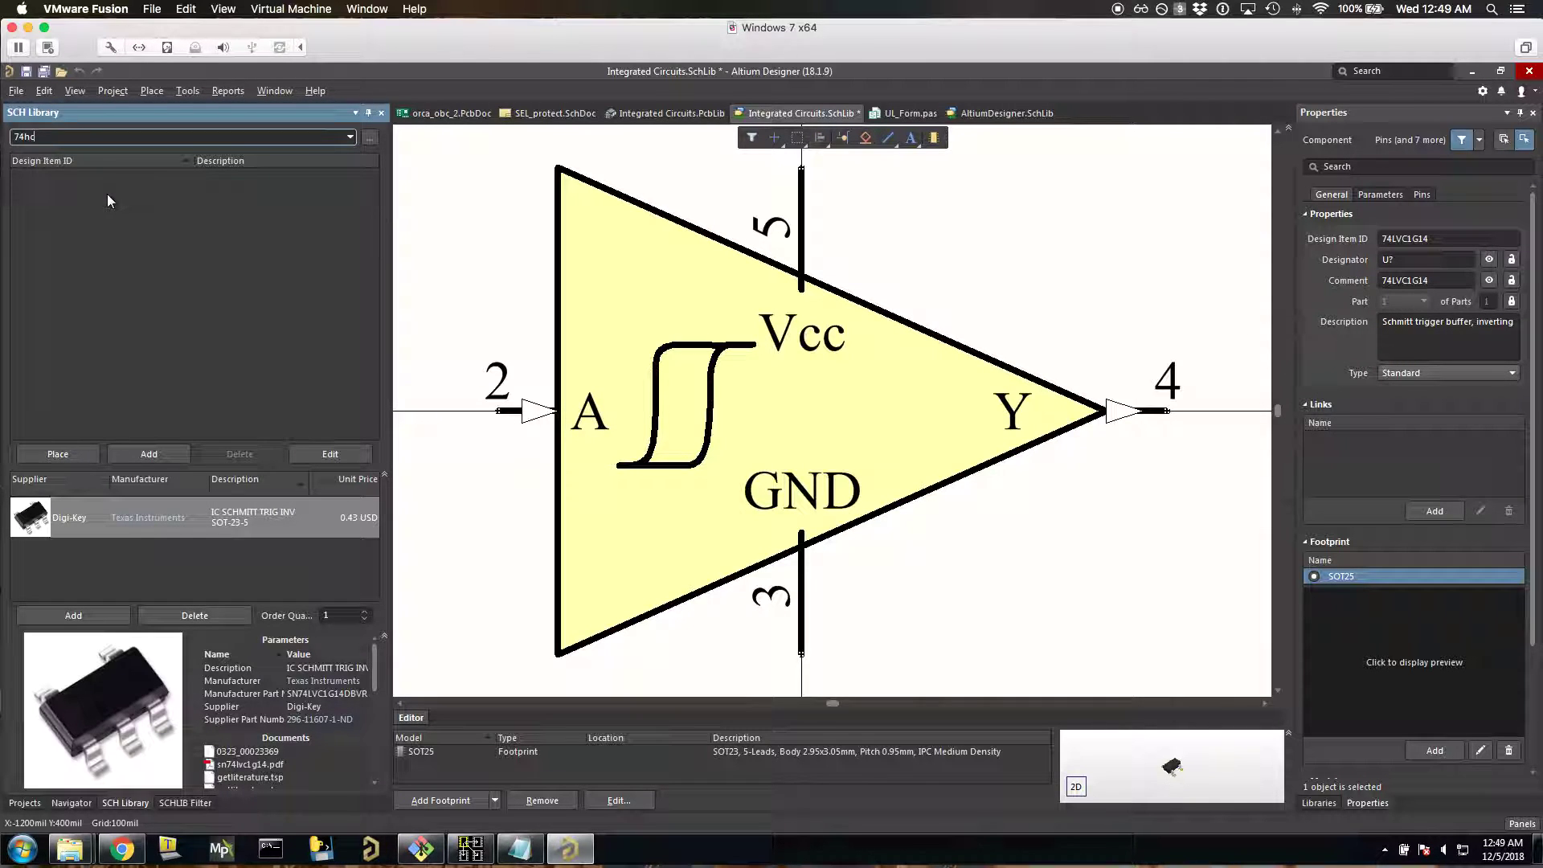
pyautogui.click(172, 214)
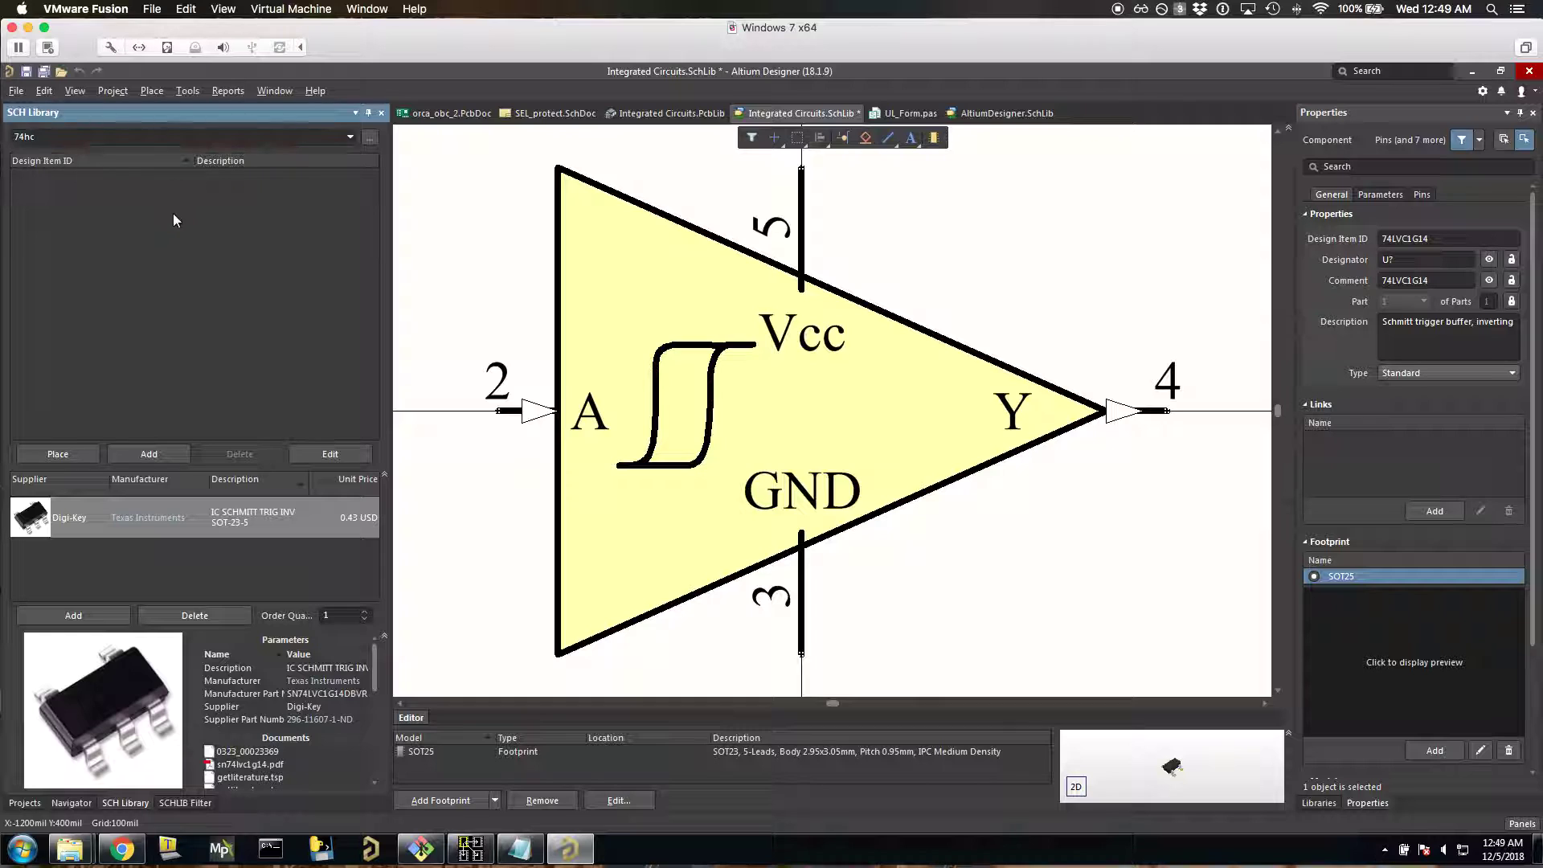
pyautogui.doubleClick(81, 138)
pyautogui.press('BackSpace')
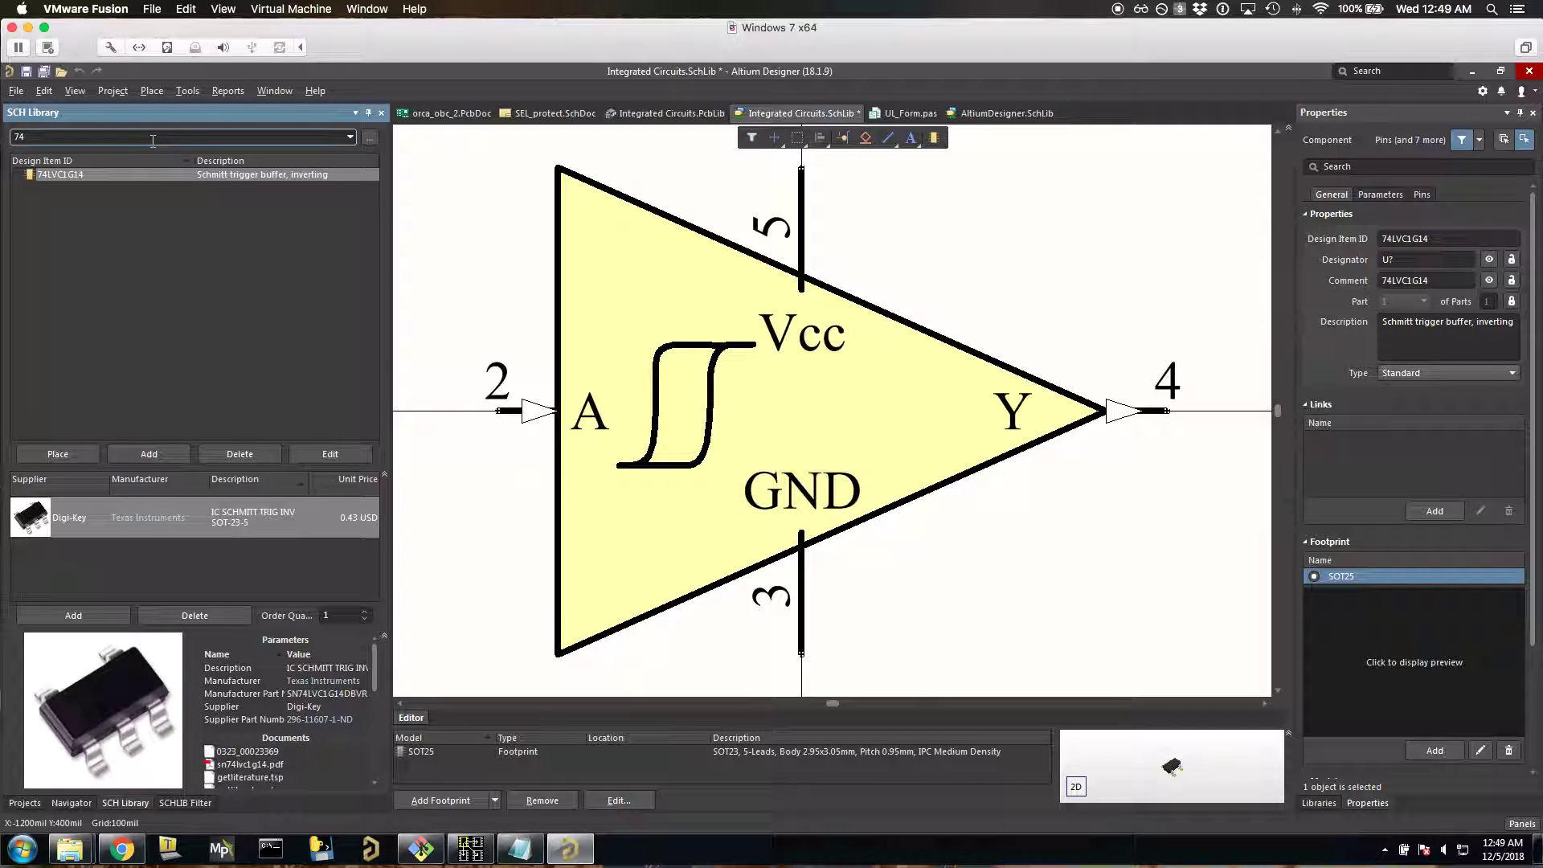
# Check the imported component's Design Item ID in AltiumDesigner.SchLib and return to Integrated Circuits.SchLib
pyautogui.click(29, 803)
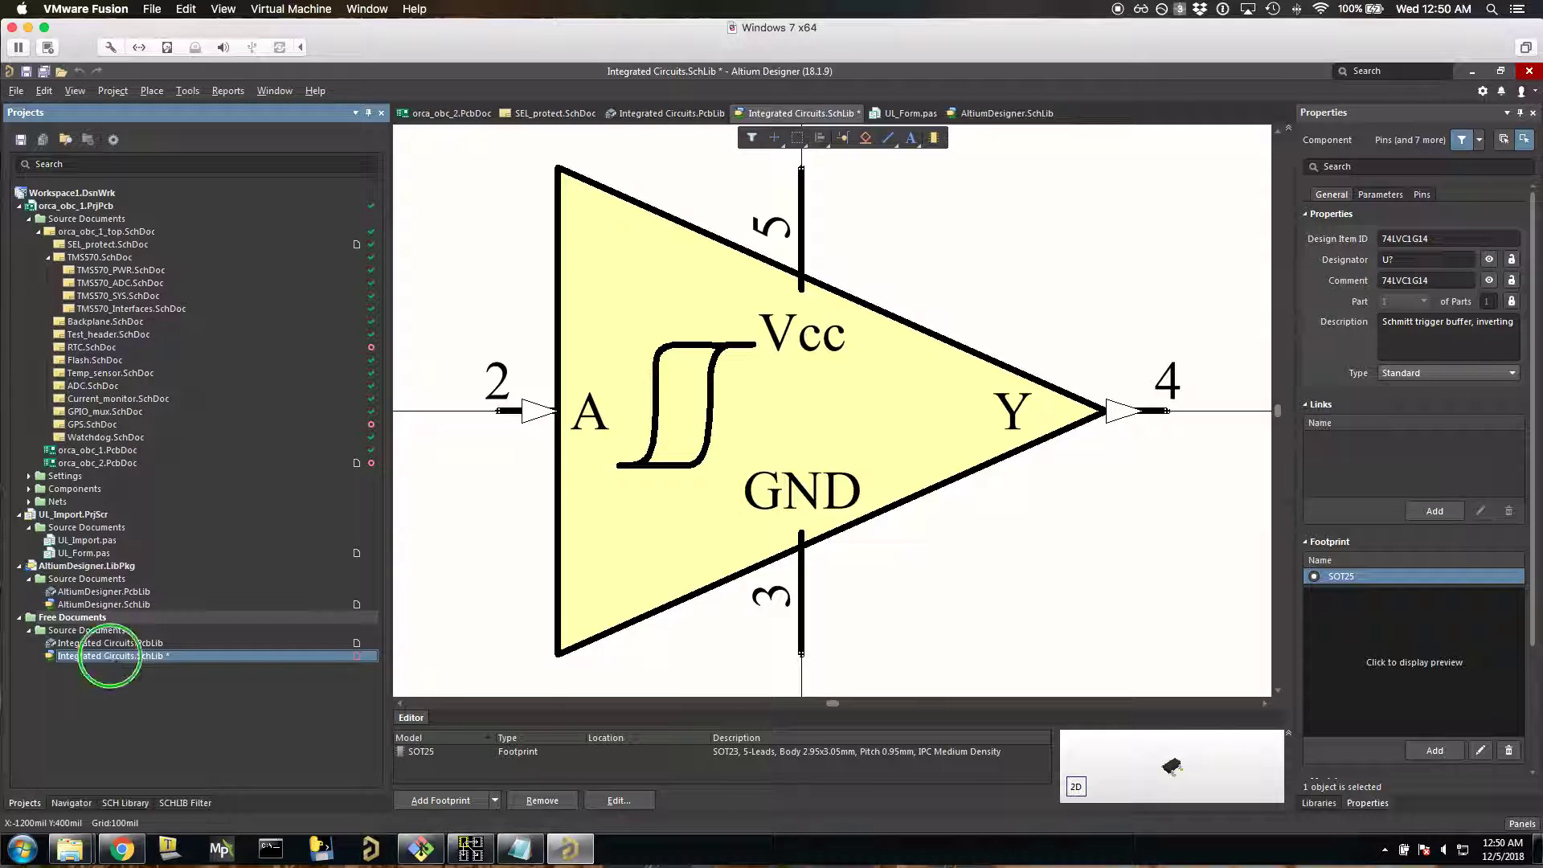
pyautogui.rightClick(109, 656)
pyautogui.press('Escape')
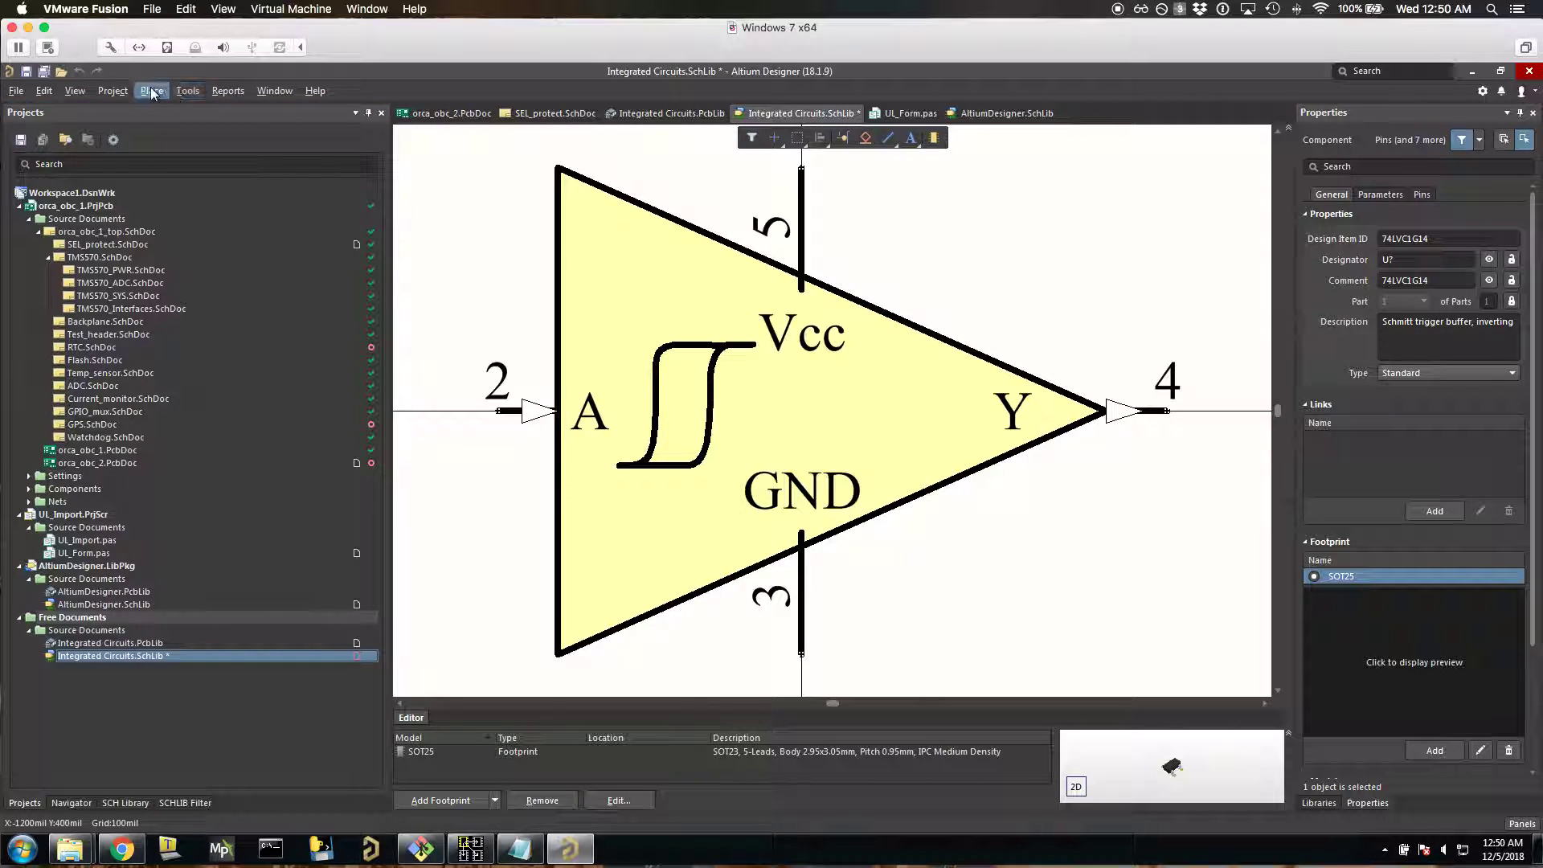
pyautogui.click(186, 90)
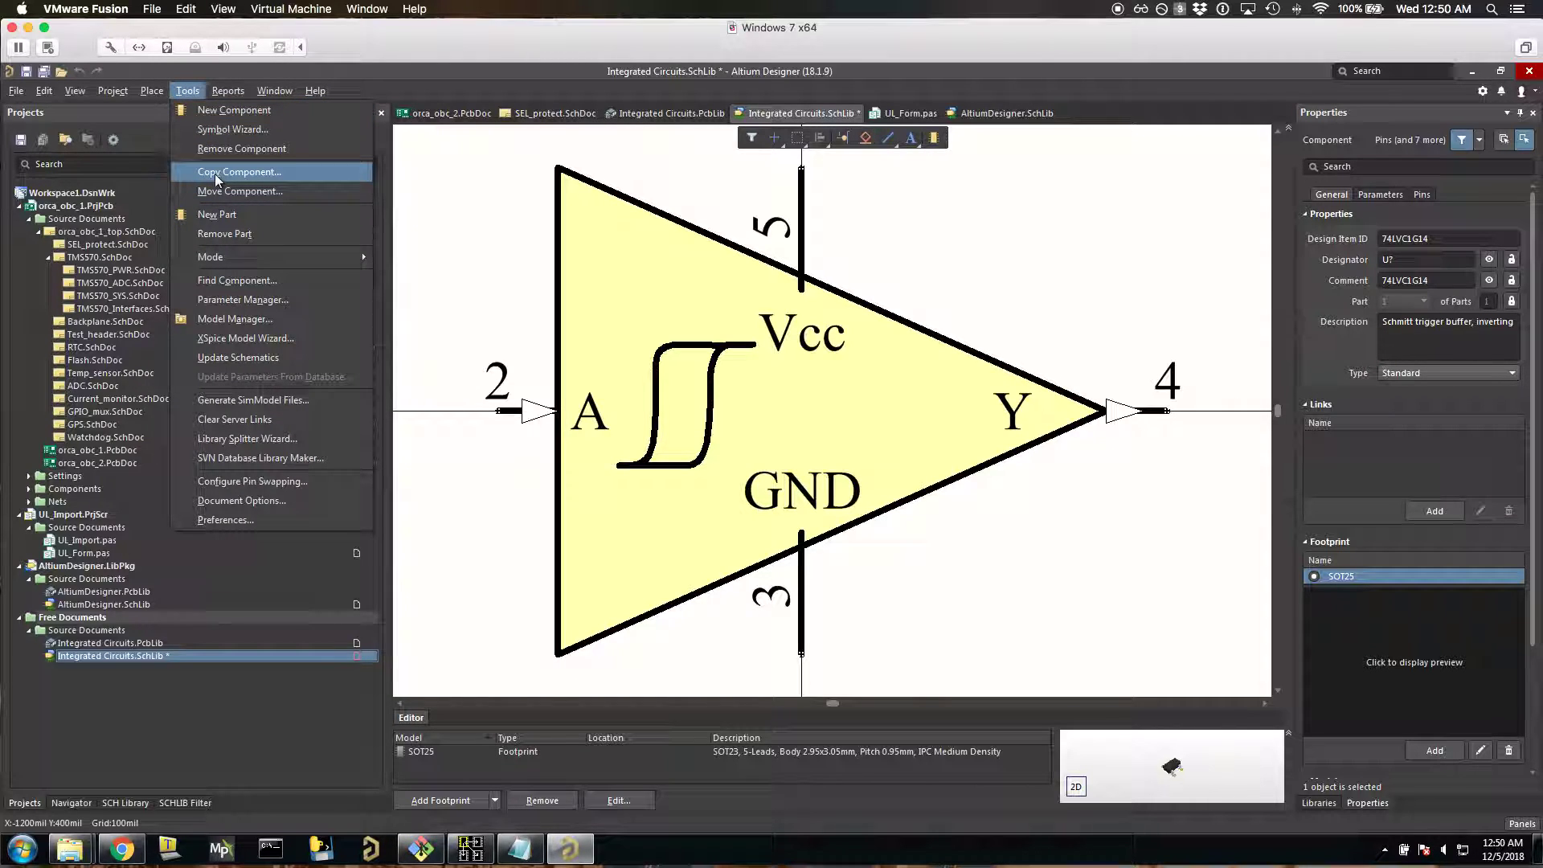
pyautogui.click(477, 181)
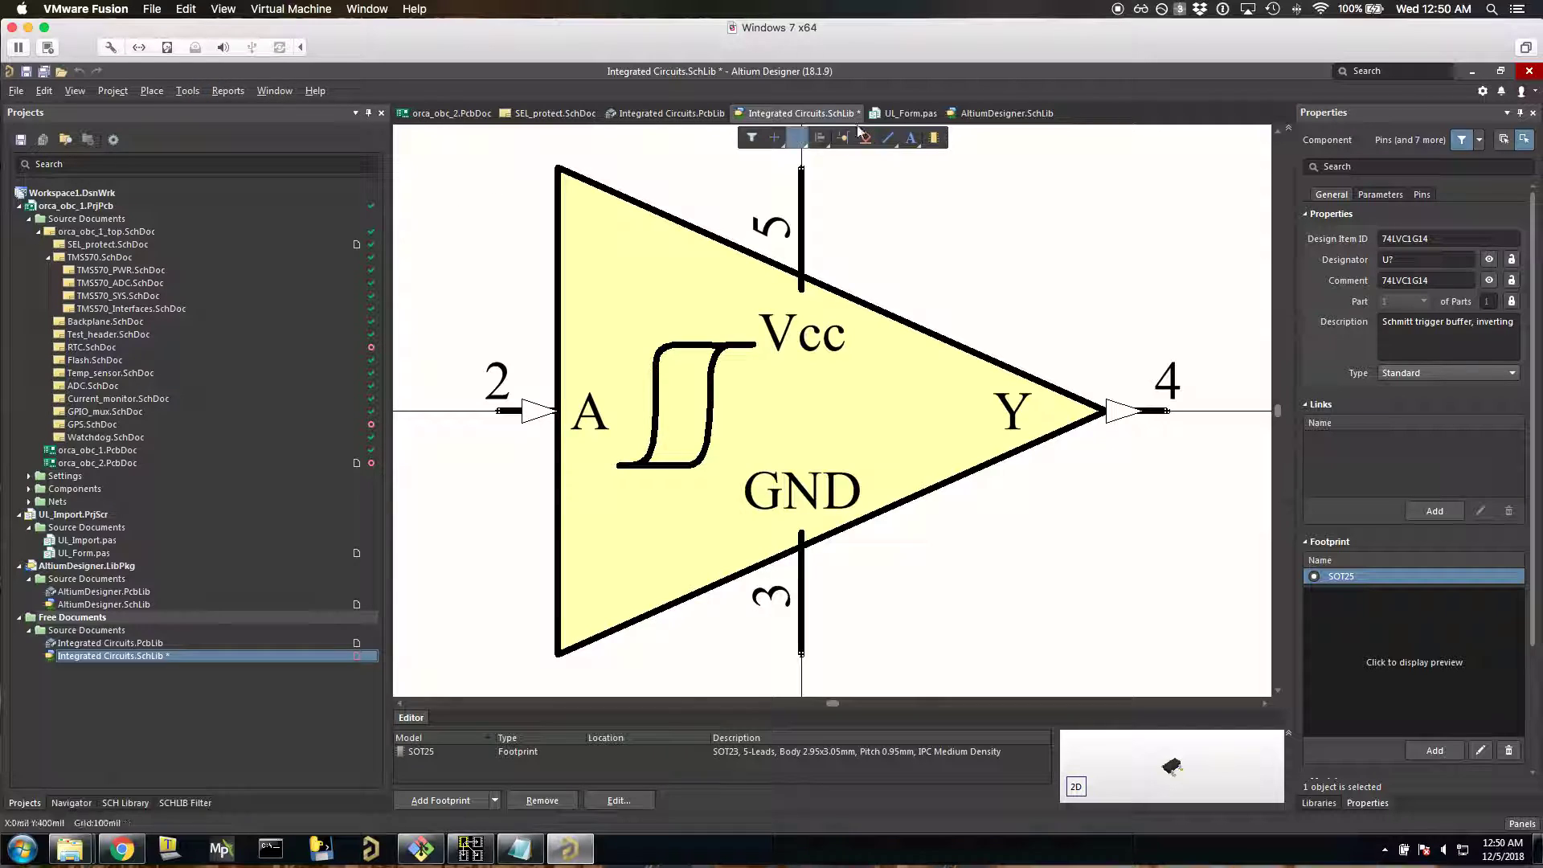
pyautogui.click(1004, 114)
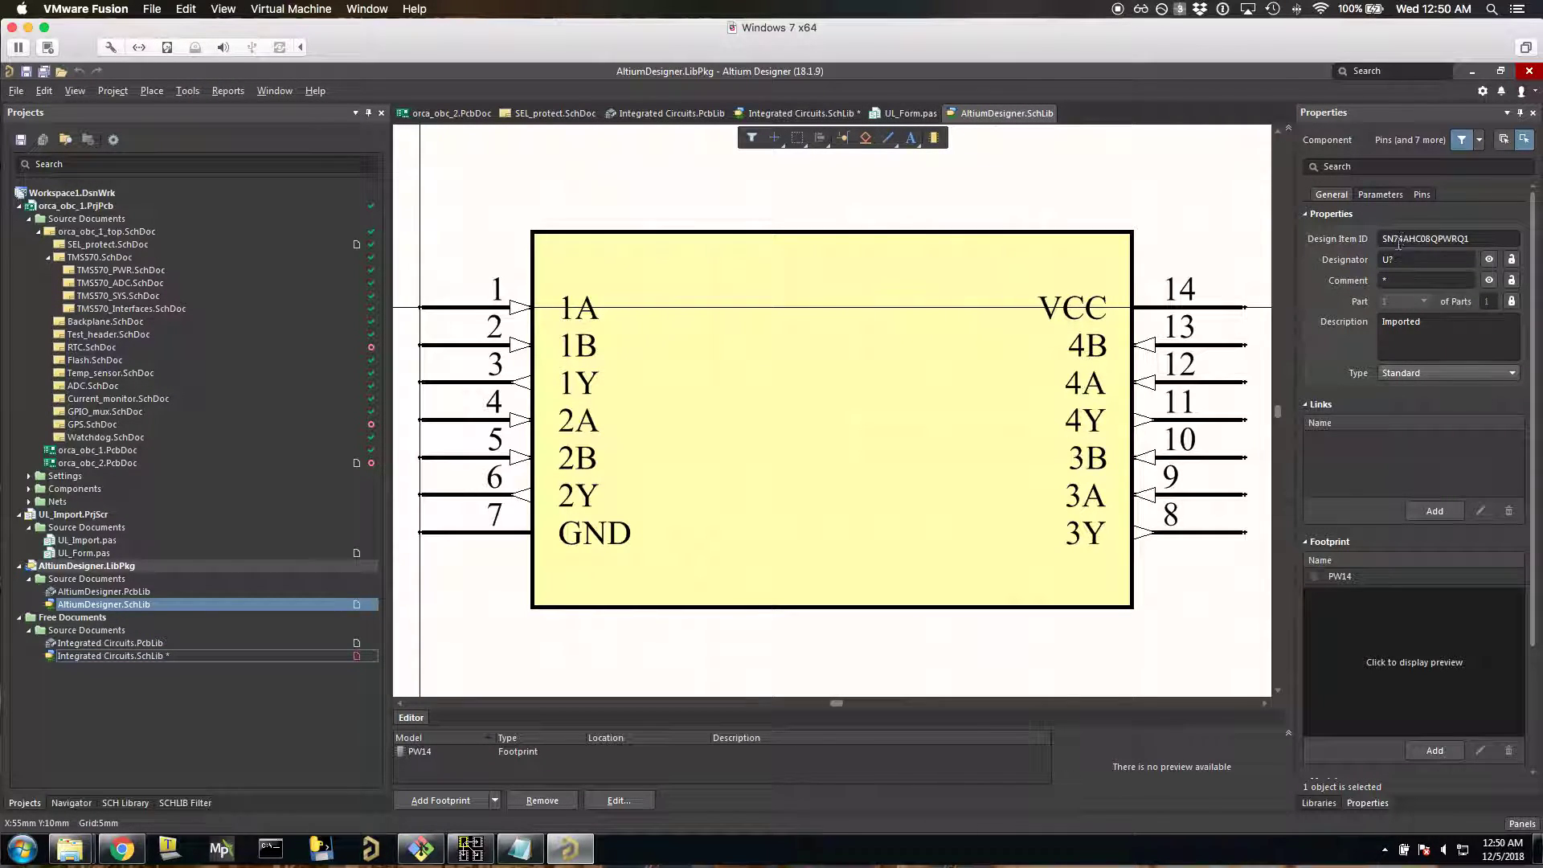
pyautogui.click(799, 113)
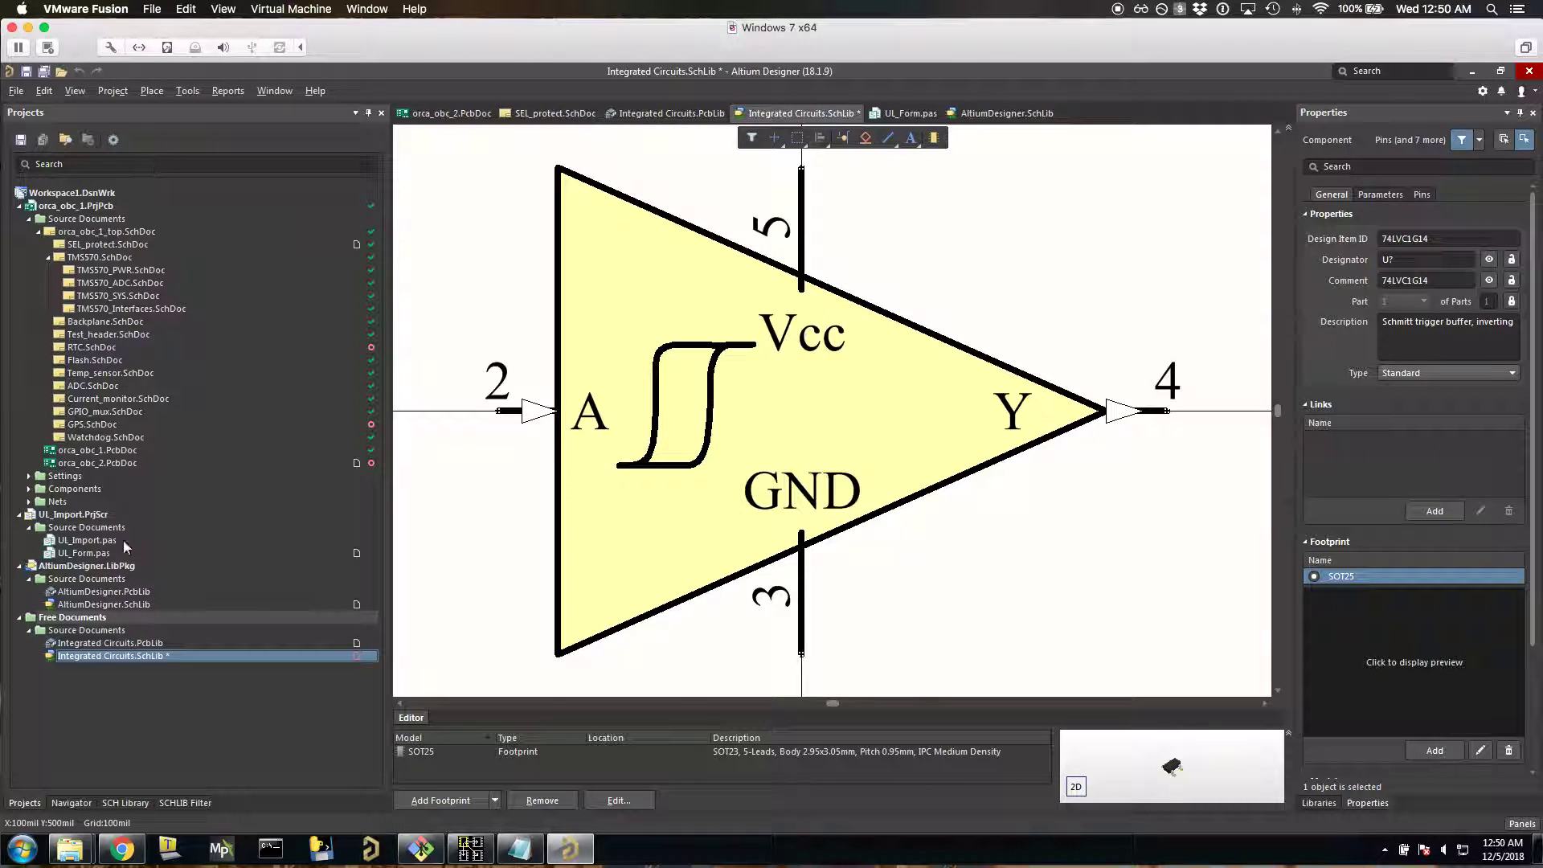
# Filter the Integrated Circuits.SchLib components by SN7 and select SN74AHC08QPWRQ1
pyautogui.click(132, 799)
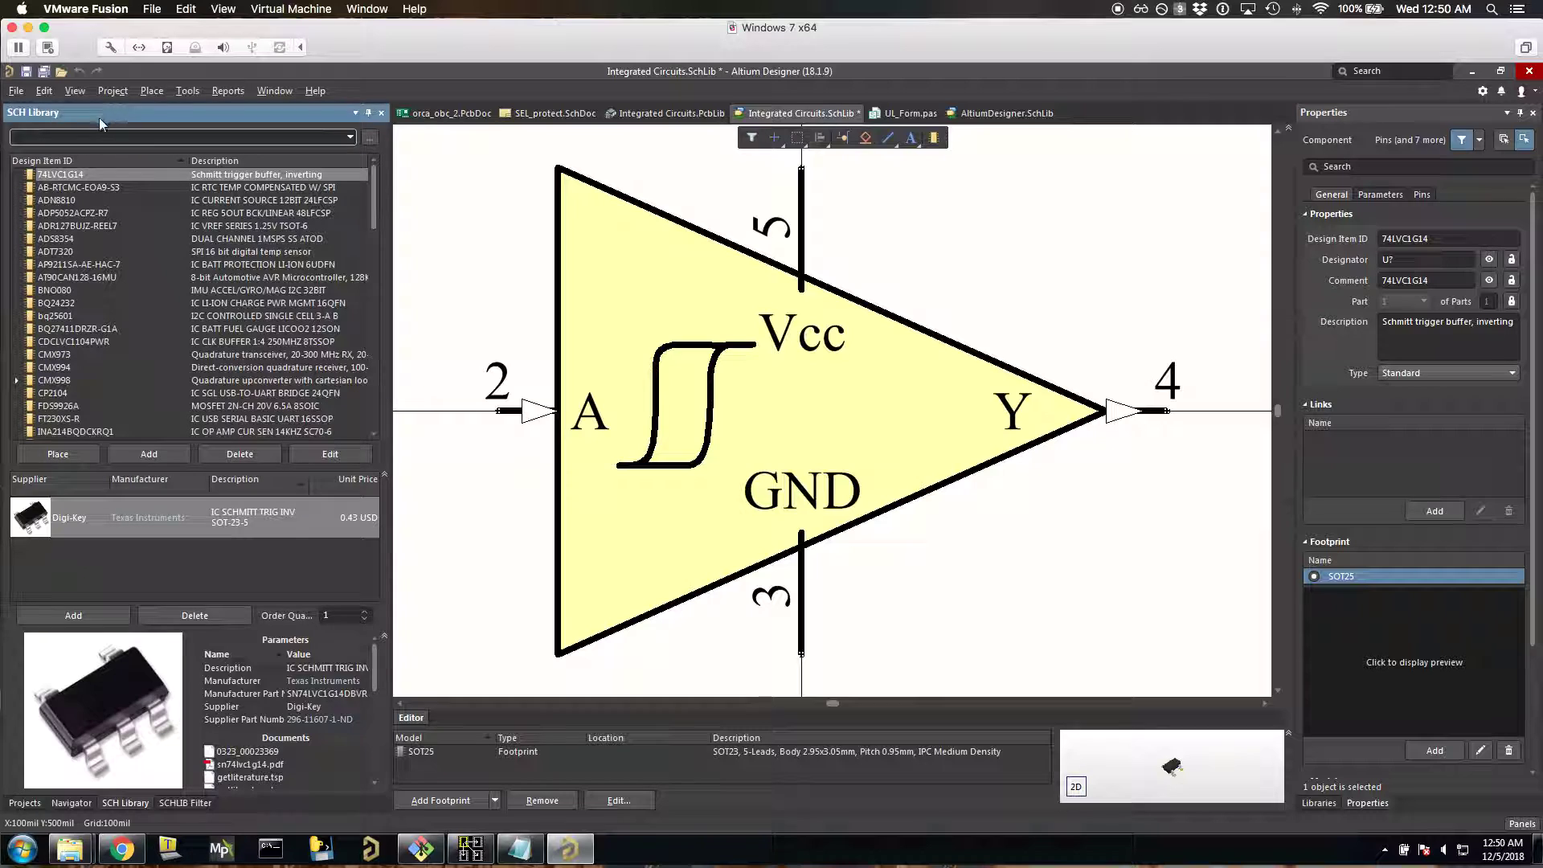
pyautogui.click(71, 140)
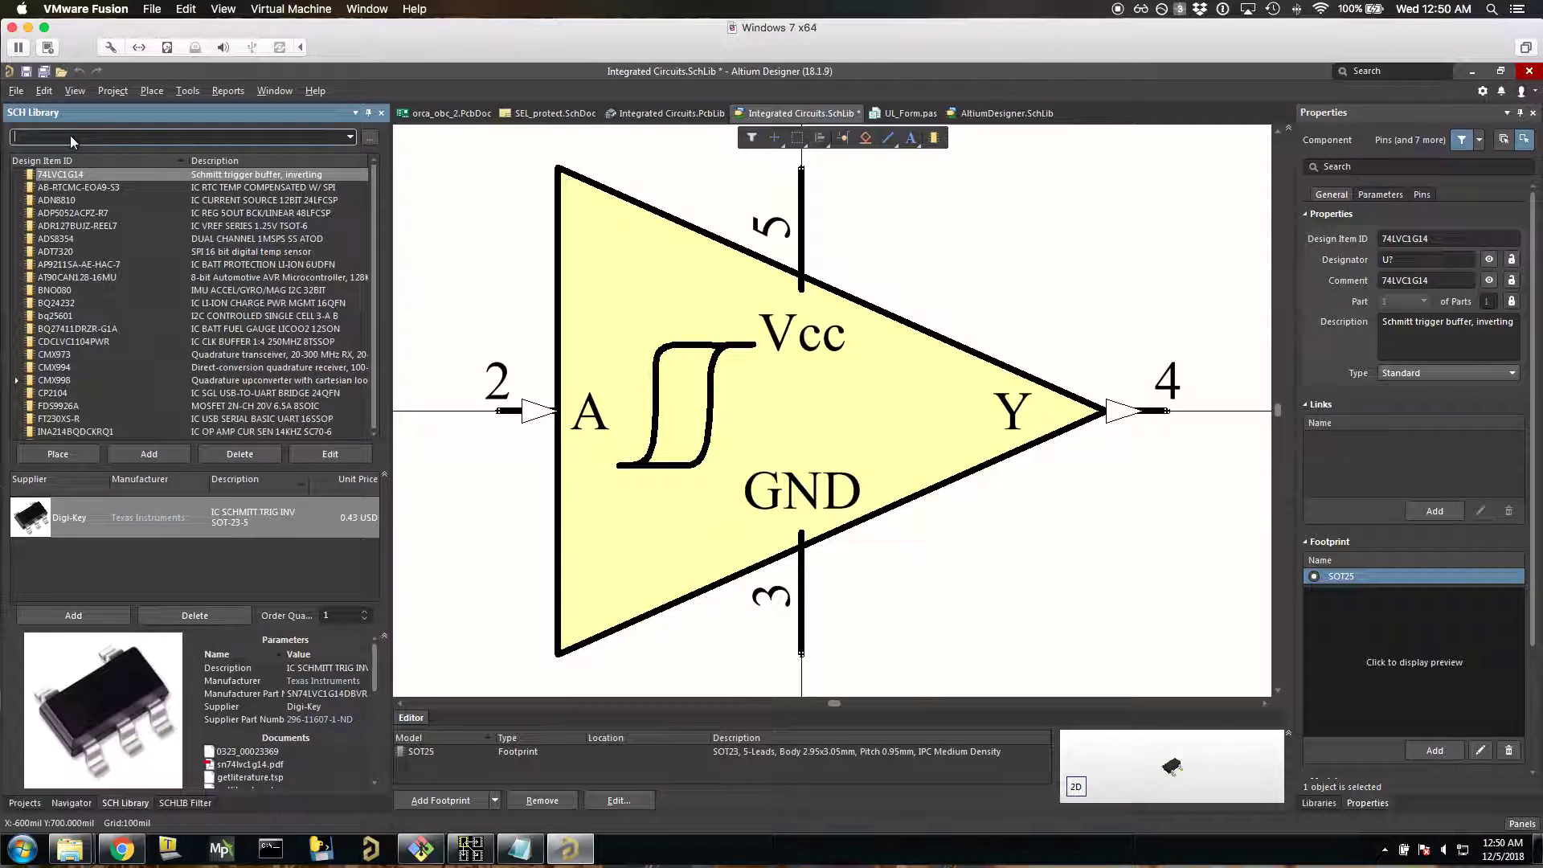
pyautogui.write('SN7')
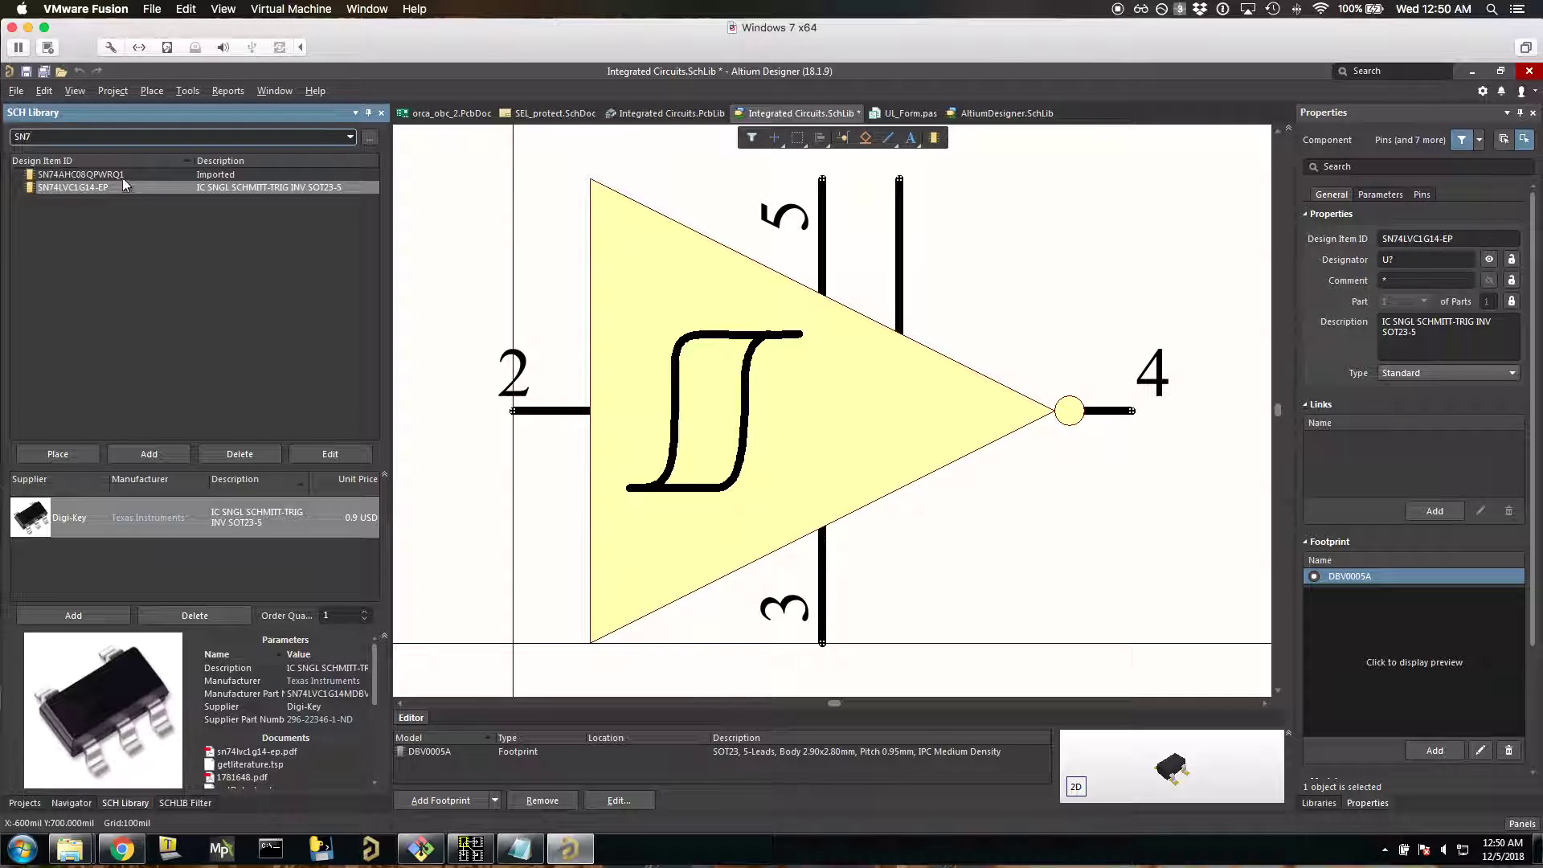
pyautogui.click(98, 174)
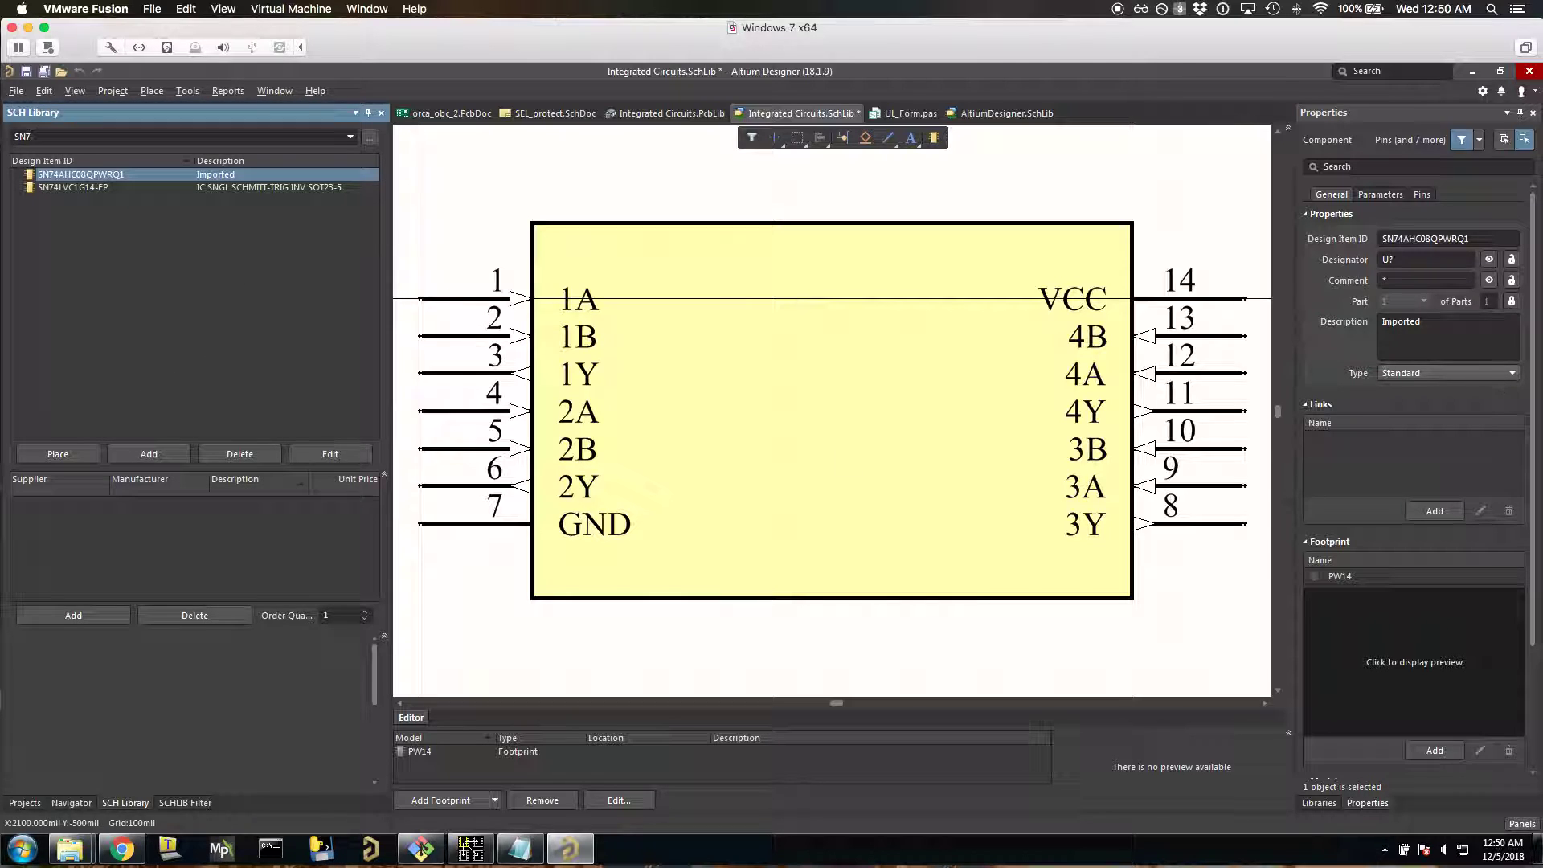
# Set the SN74AHC08QPWRQ1 description to "Quad input AND gate" and save Integrated Circuits.SchLib
pyautogui.click(1434, 321)
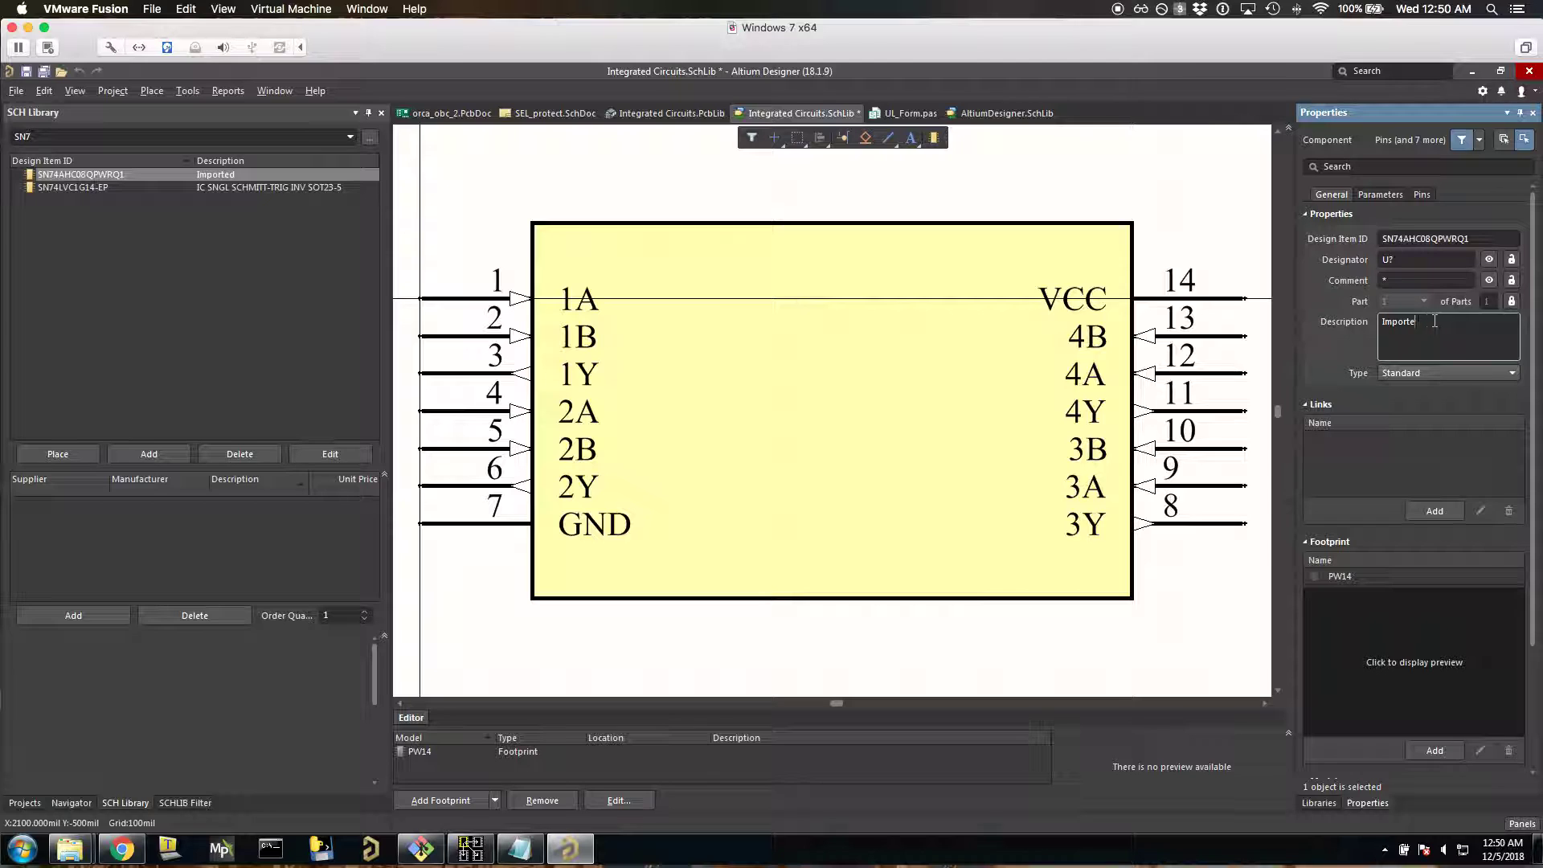
pyautogui.press('BackSpace')
pyautogui.press('BackSpace')
pyautogui.press('BackSpace')
pyautogui.press('BackSpace')
pyautogui.write('Quad input AND gate')
pyautogui.press('super')
pyautogui.press('super')
pyautogui.rightClick(793, 117)
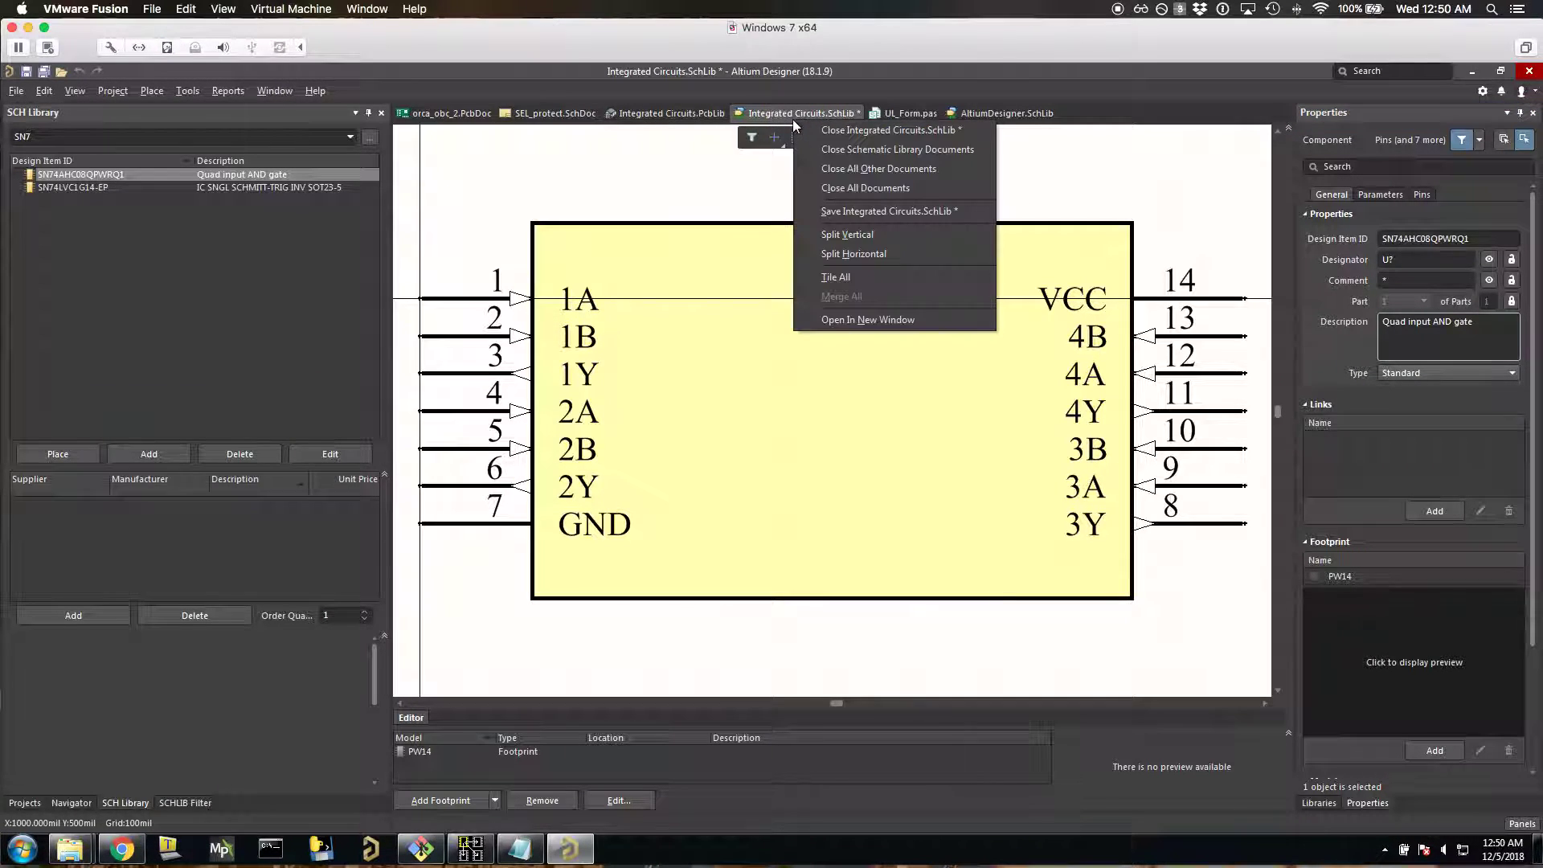
pyautogui.click(865, 210)
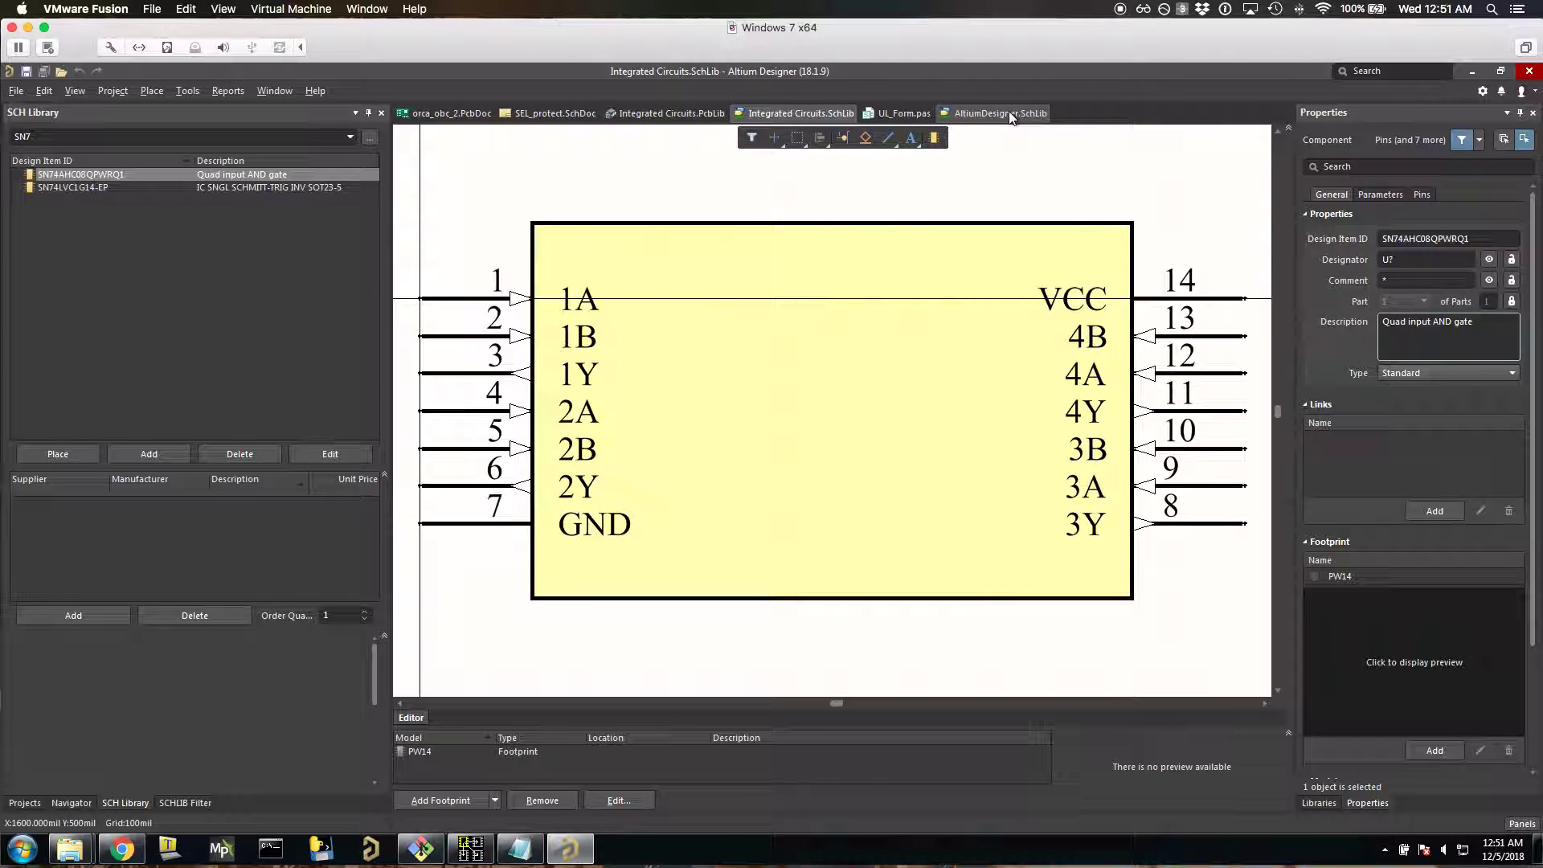
# Open AltiumDesigner.PcbLib, compare its PW14, PW14-L and PW14-M footprints, and select PW14
pyautogui.click(24, 801)
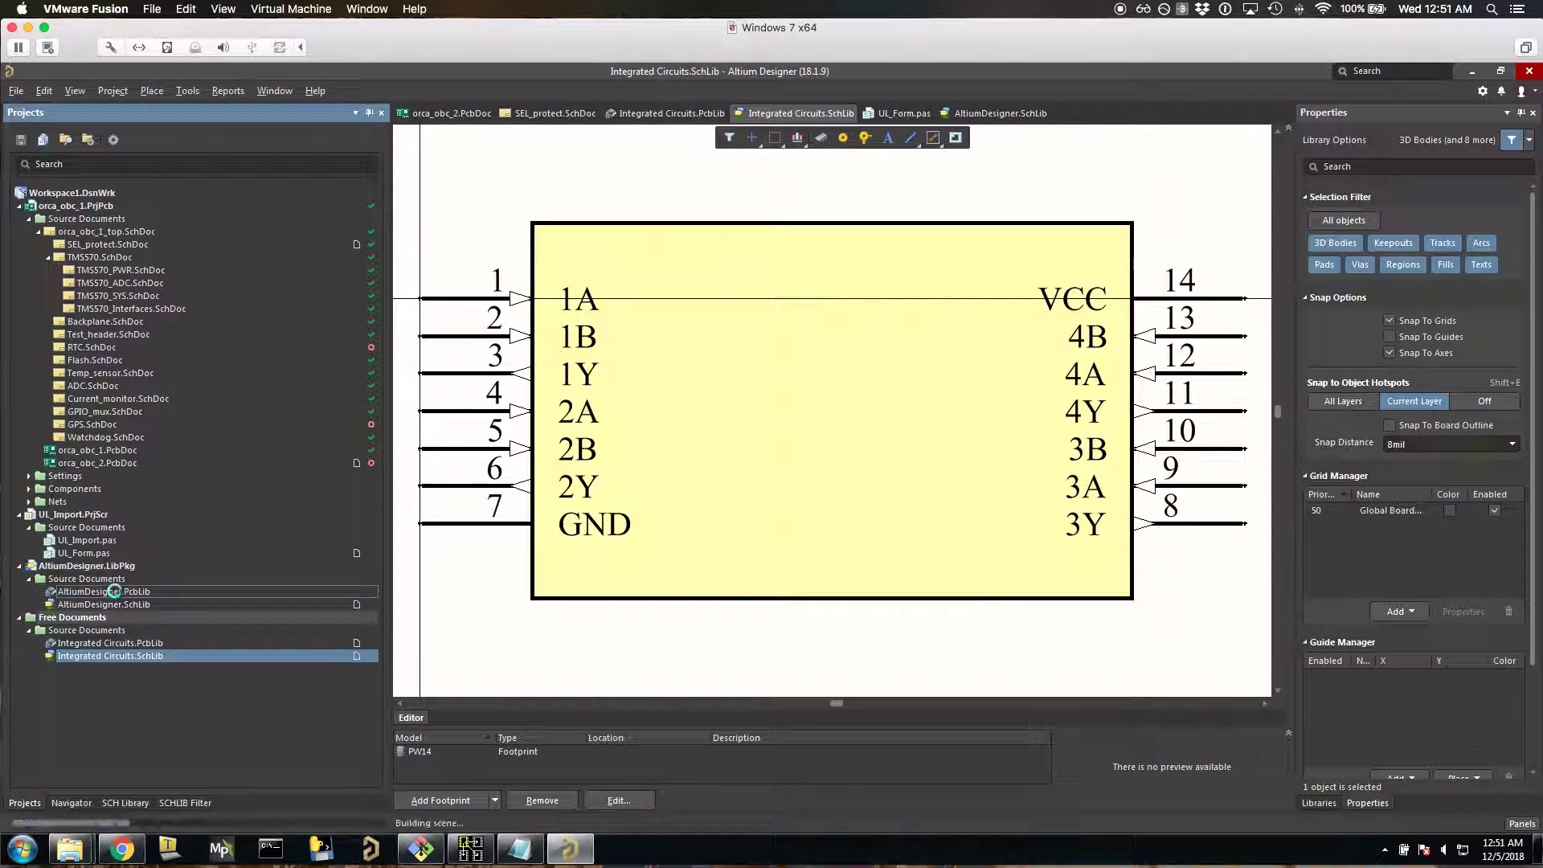
pyautogui.doubleClick(131, 590)
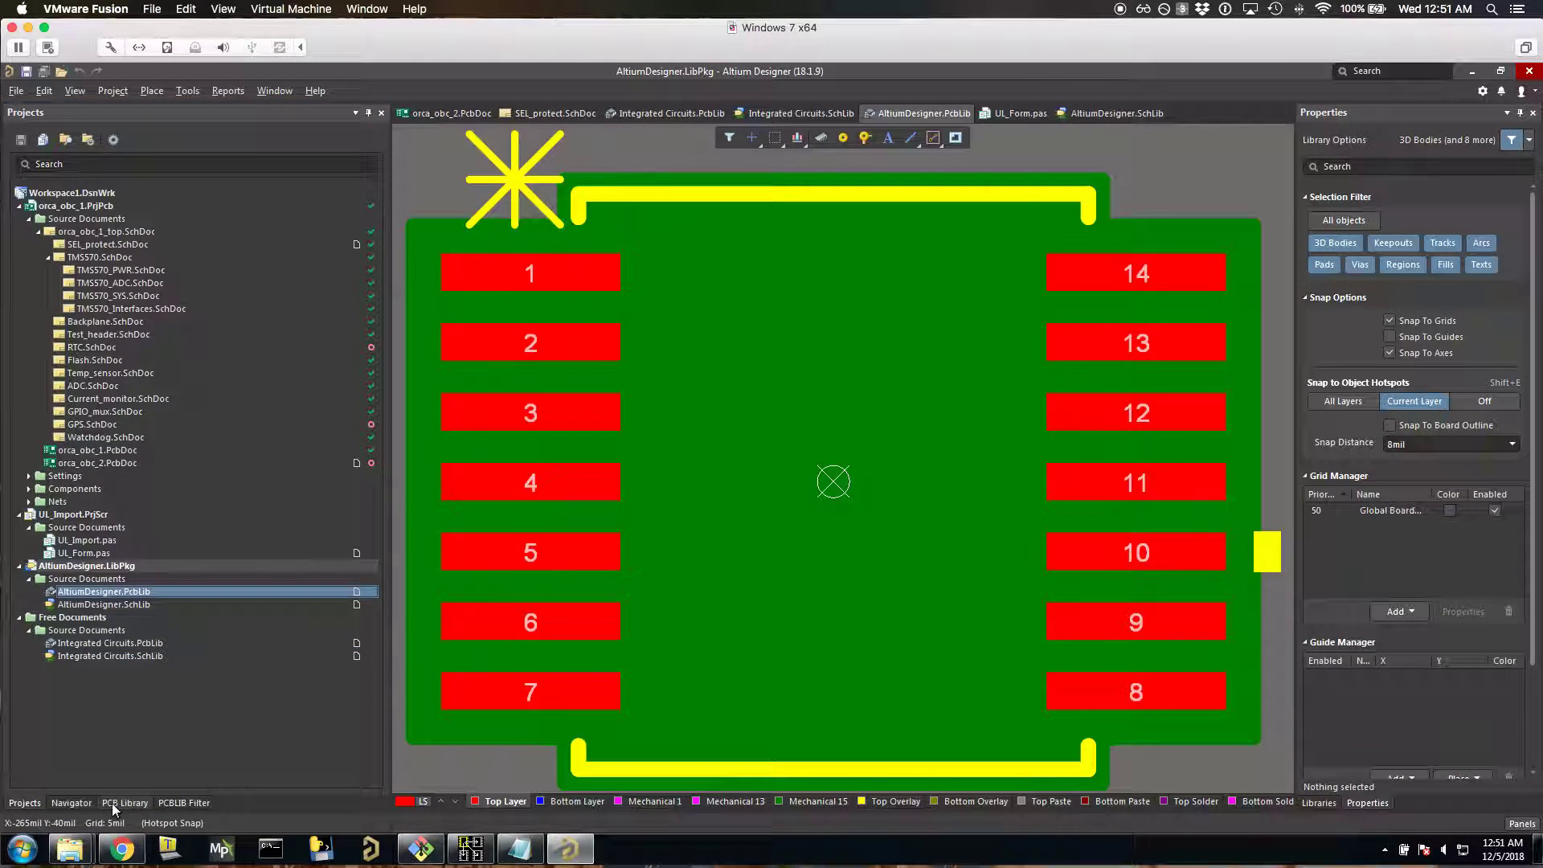
pyautogui.click(114, 802)
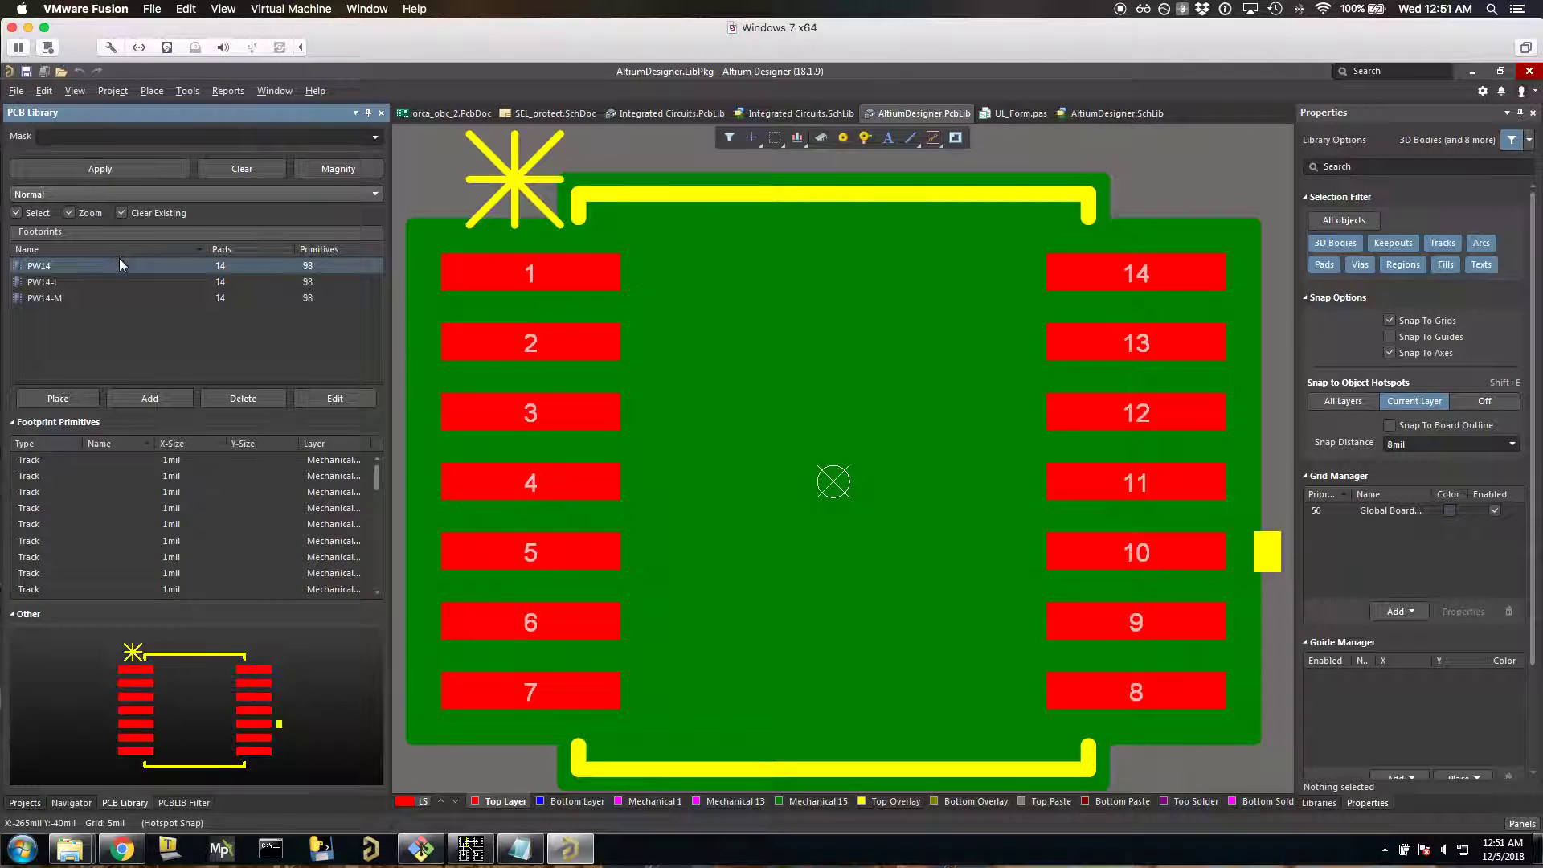
pyautogui.click(128, 266)
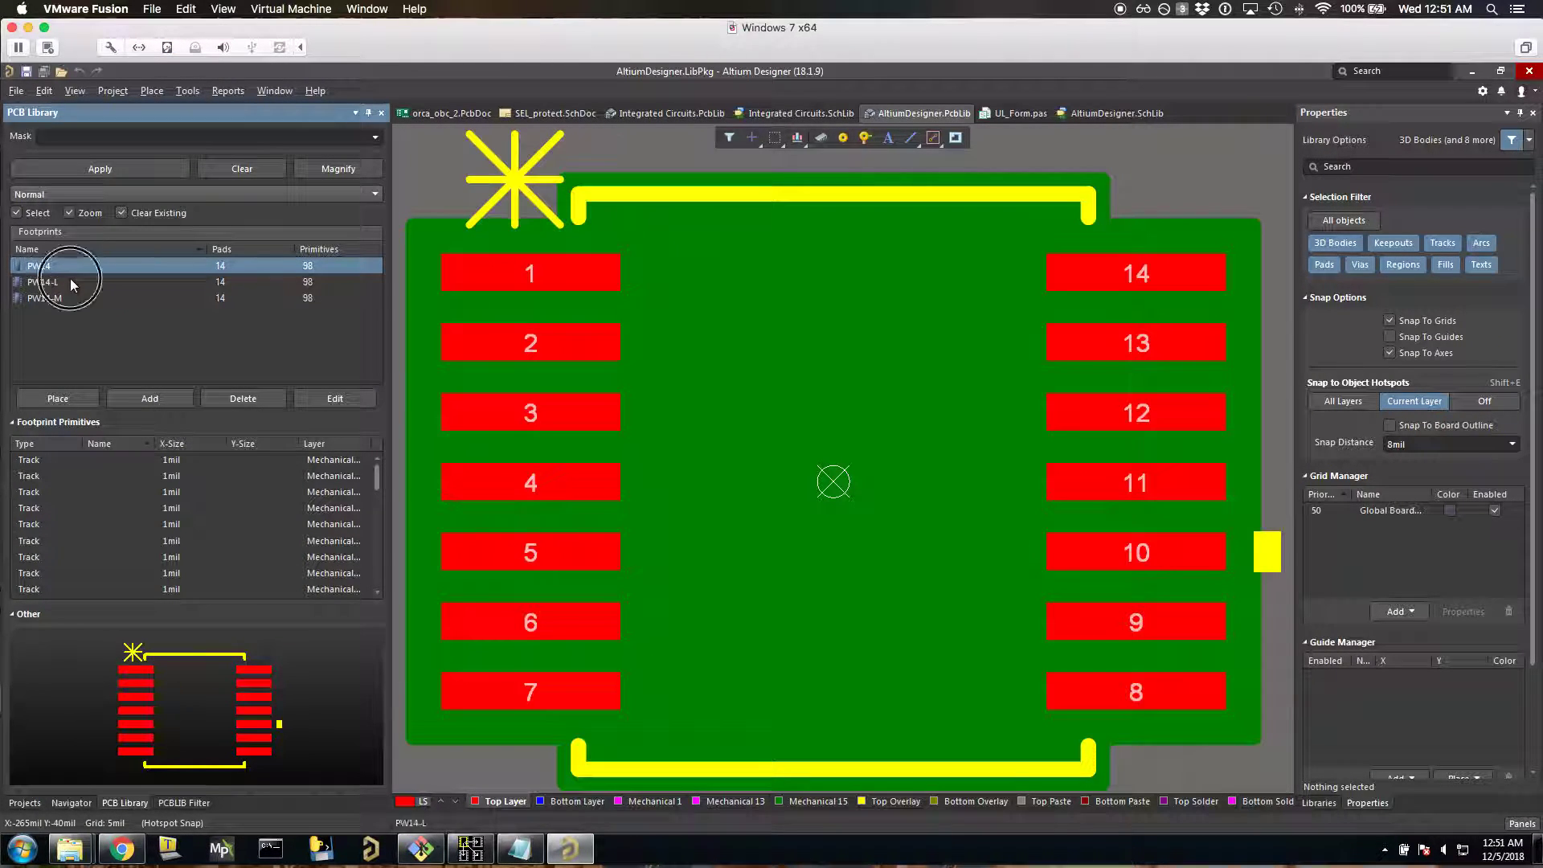
pyautogui.click(46, 282)
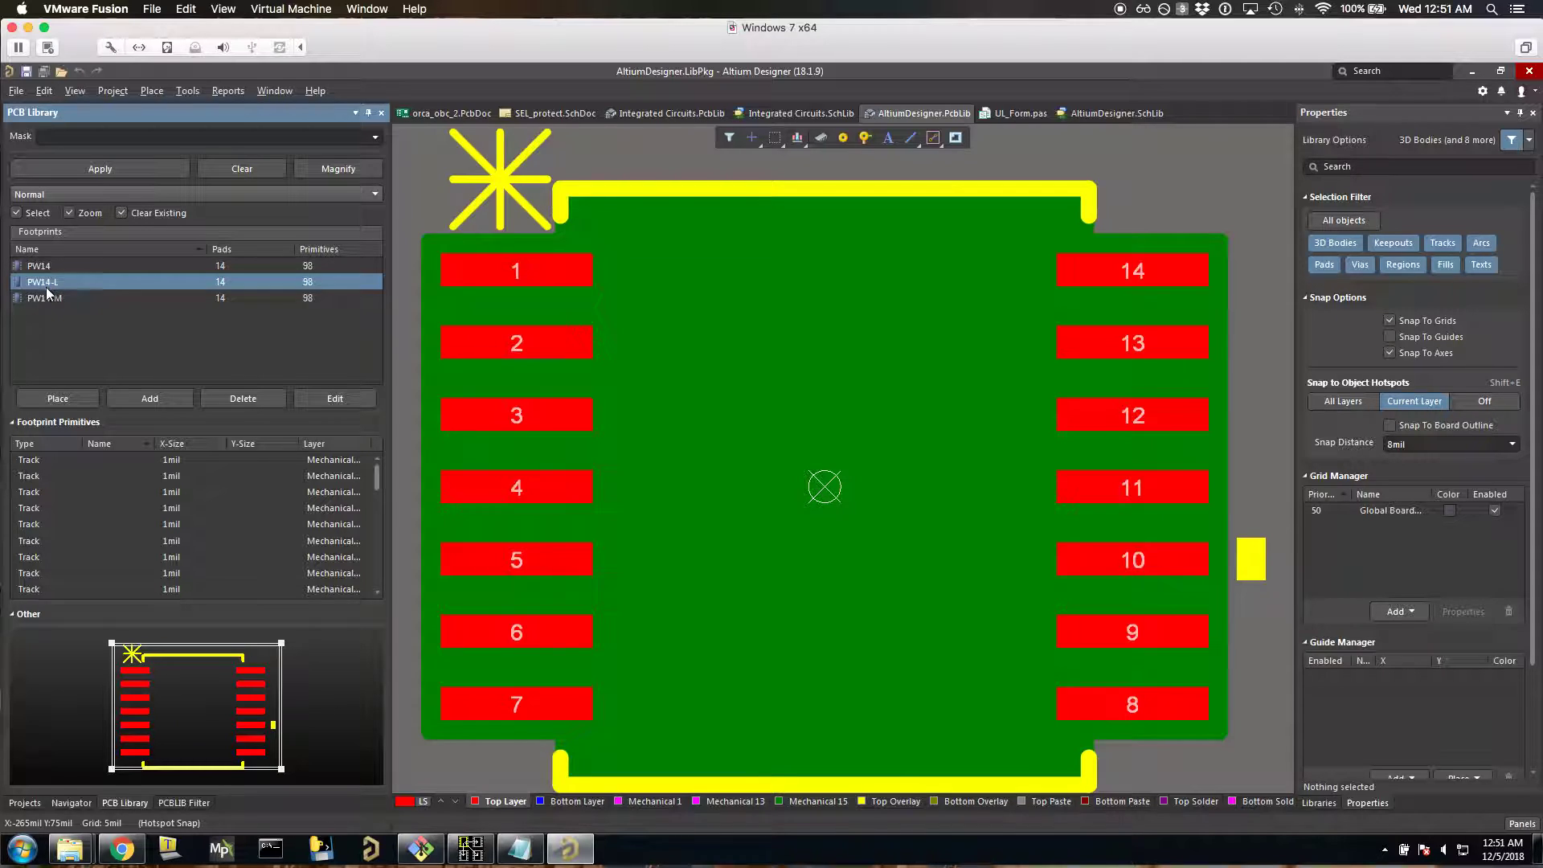
pyautogui.click(46, 298)
pyautogui.click(45, 281)
pyautogui.click(90, 265)
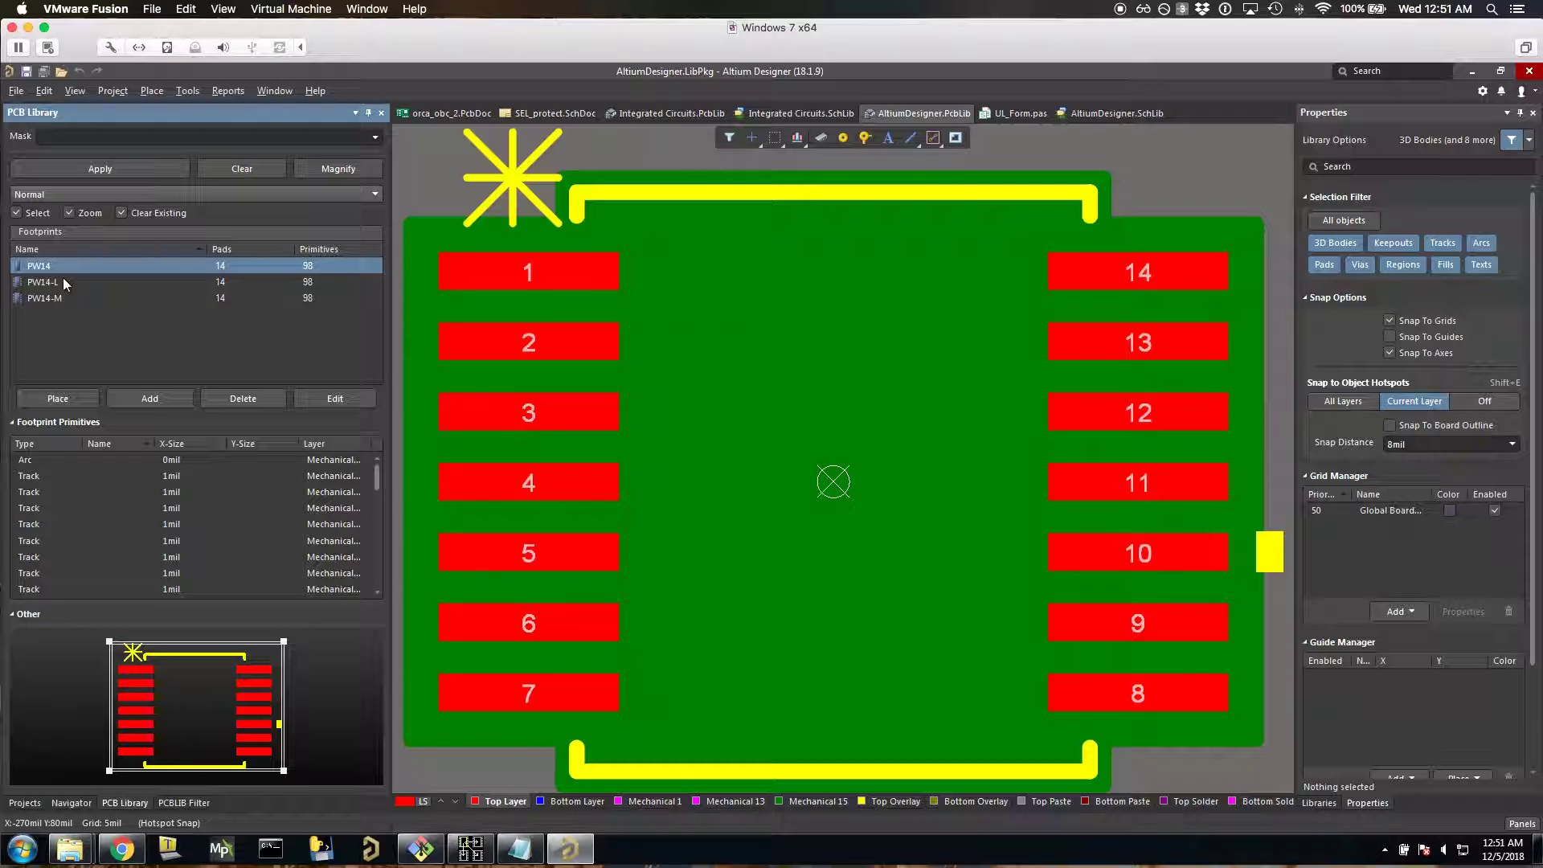
pyautogui.click(152, 90)
pyautogui.click(152, 90)
pyautogui.click(71, 94)
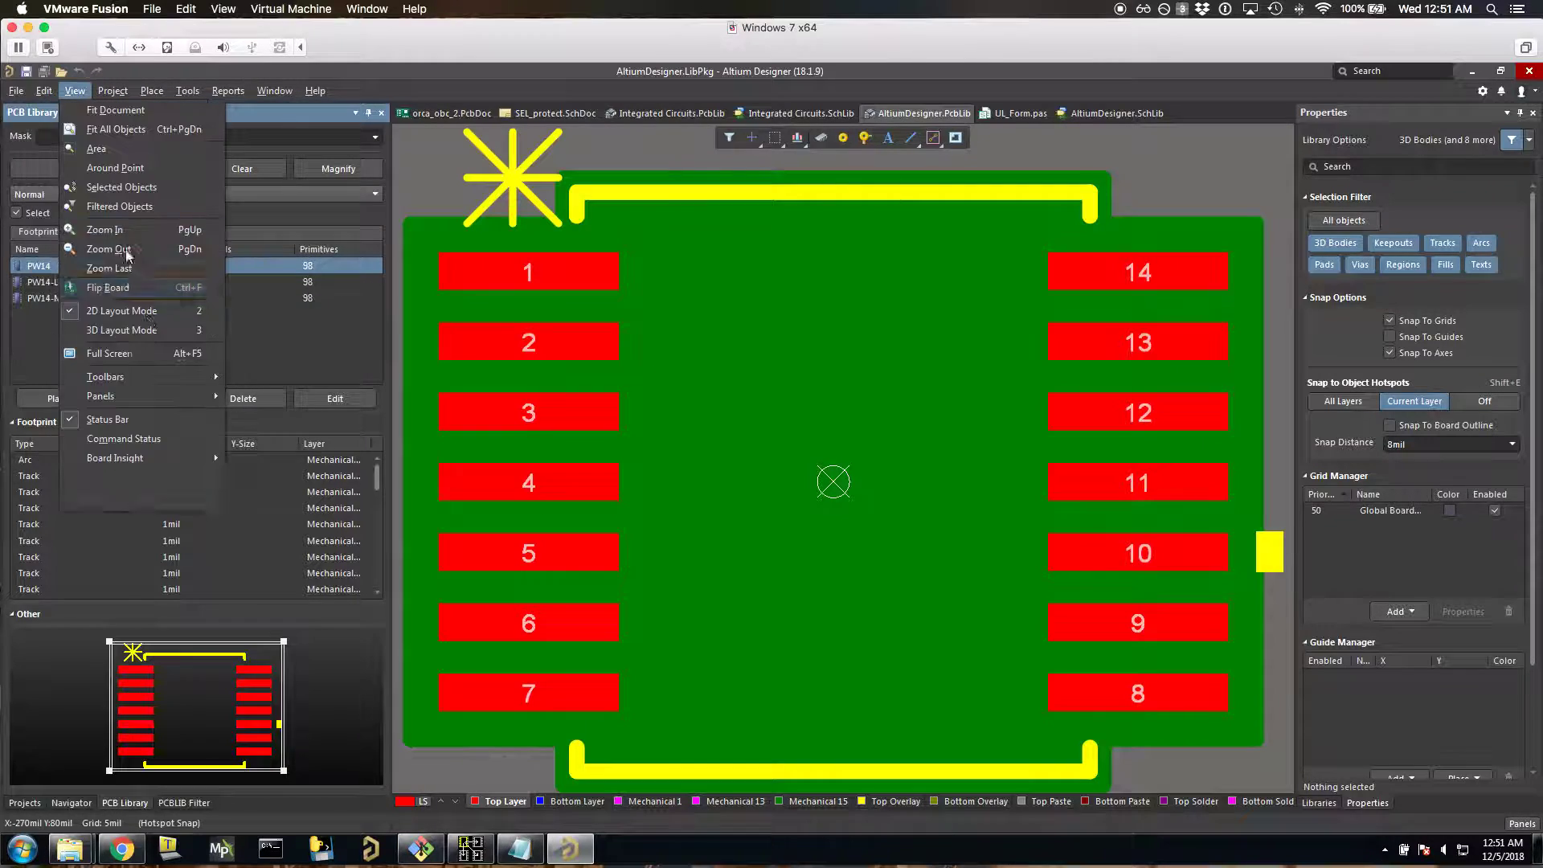
pyautogui.press('Escape')
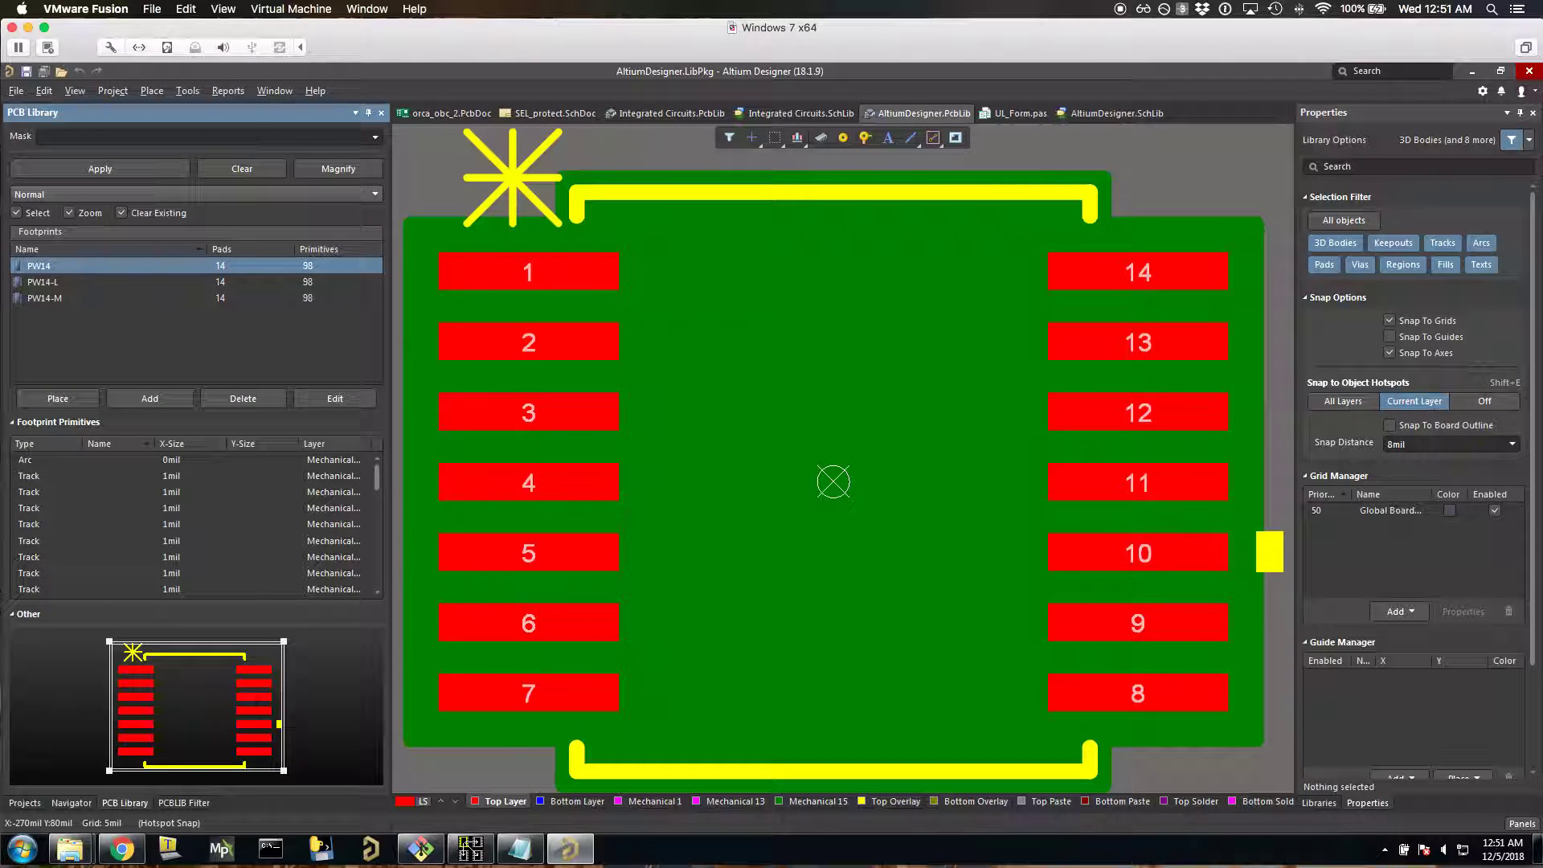
pyautogui.click(187, 91)
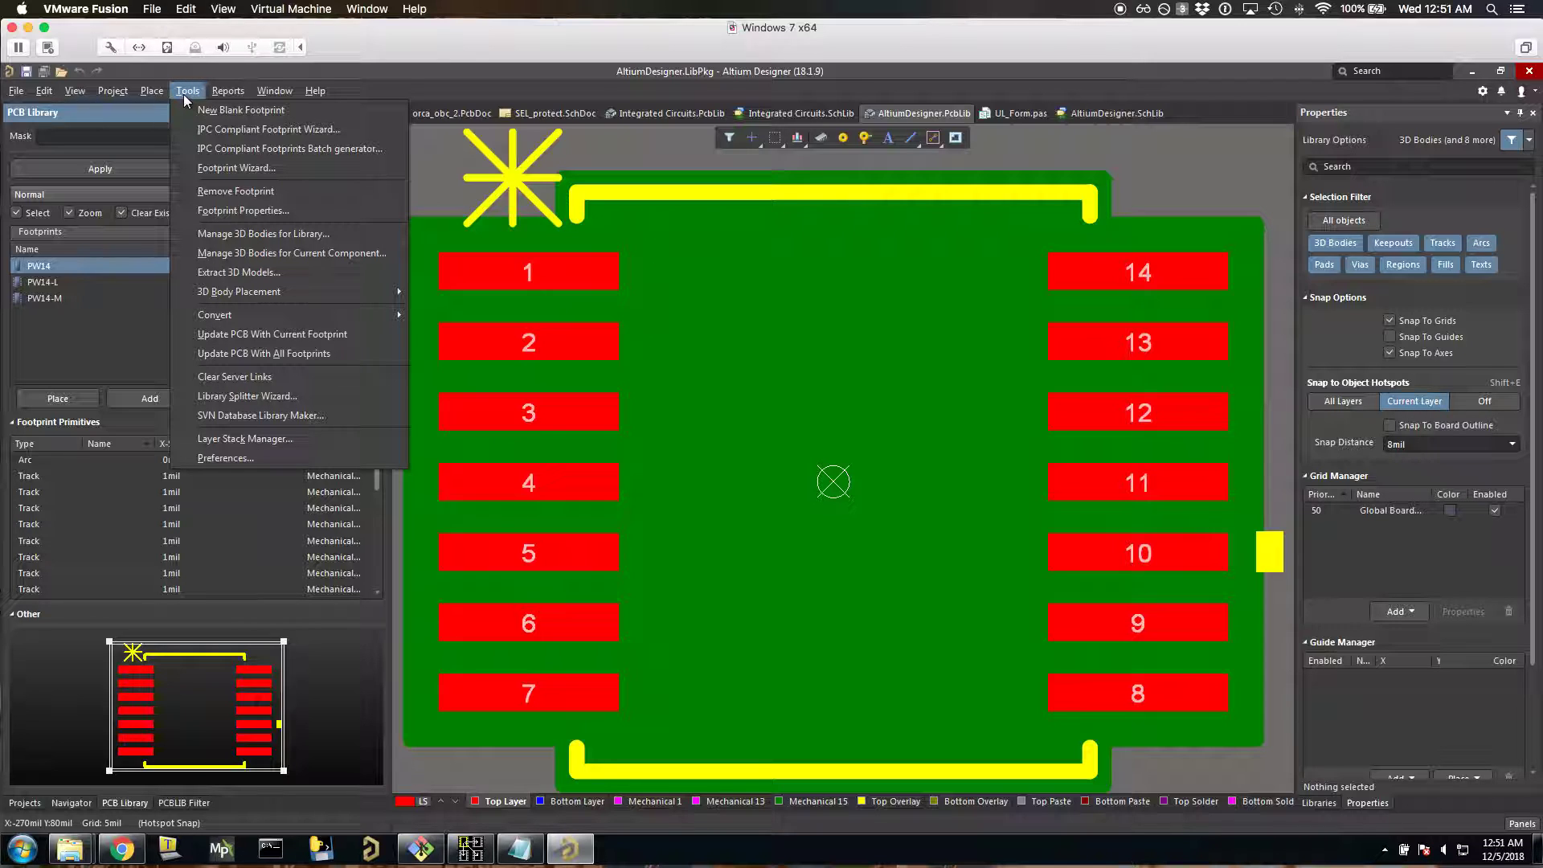
pyautogui.click(80, 326)
# Copy the PW14 footprint from AltiumDesigner.PcbLib and paste it as a component into Integrated Circuits.PcbLib
pyautogui.click(42, 94)
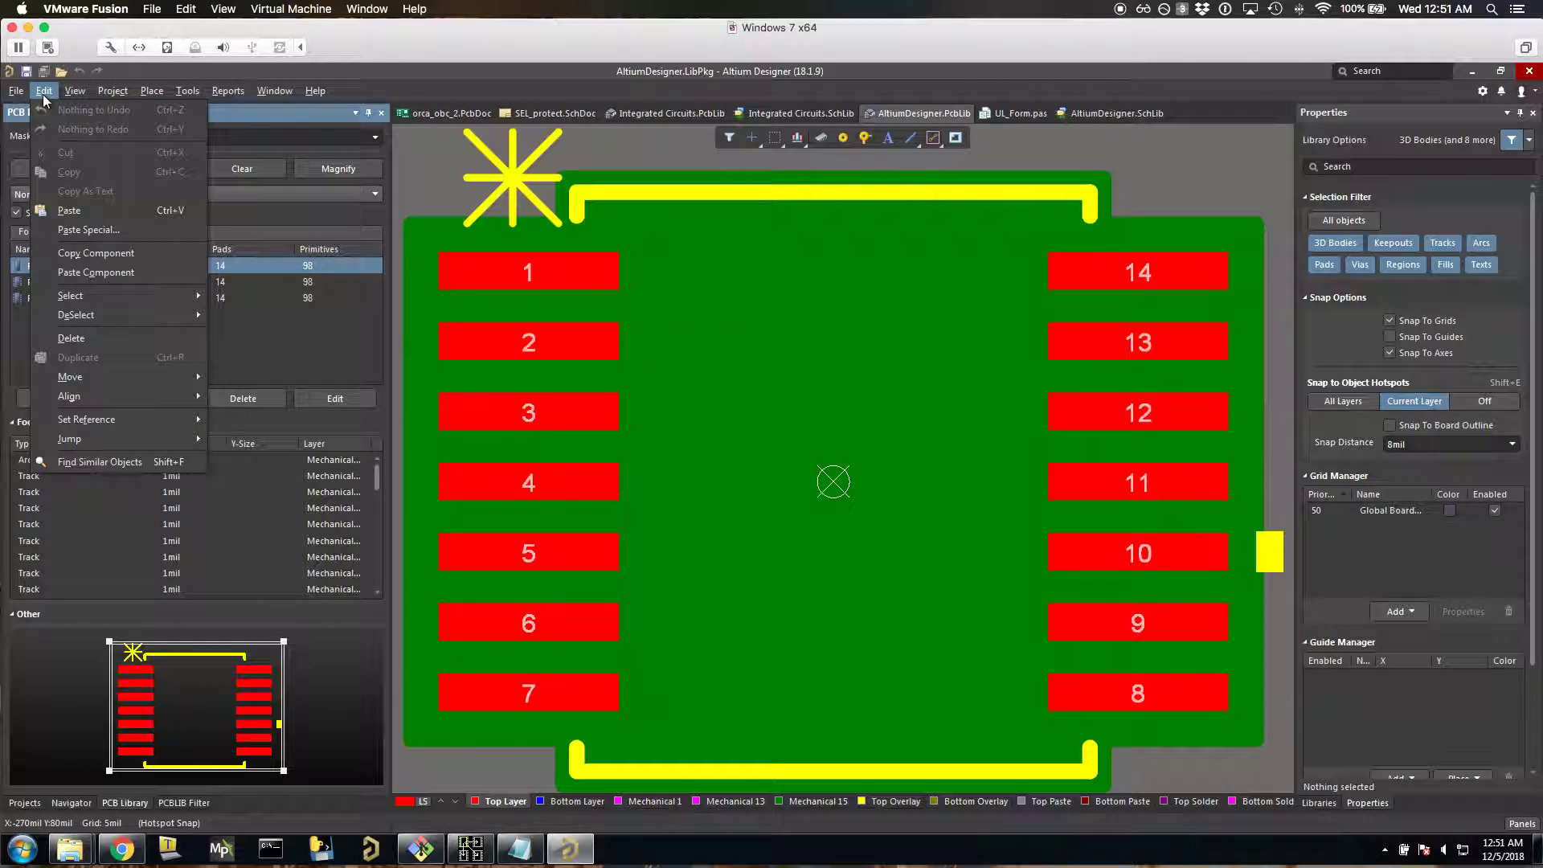
pyautogui.click(79, 255)
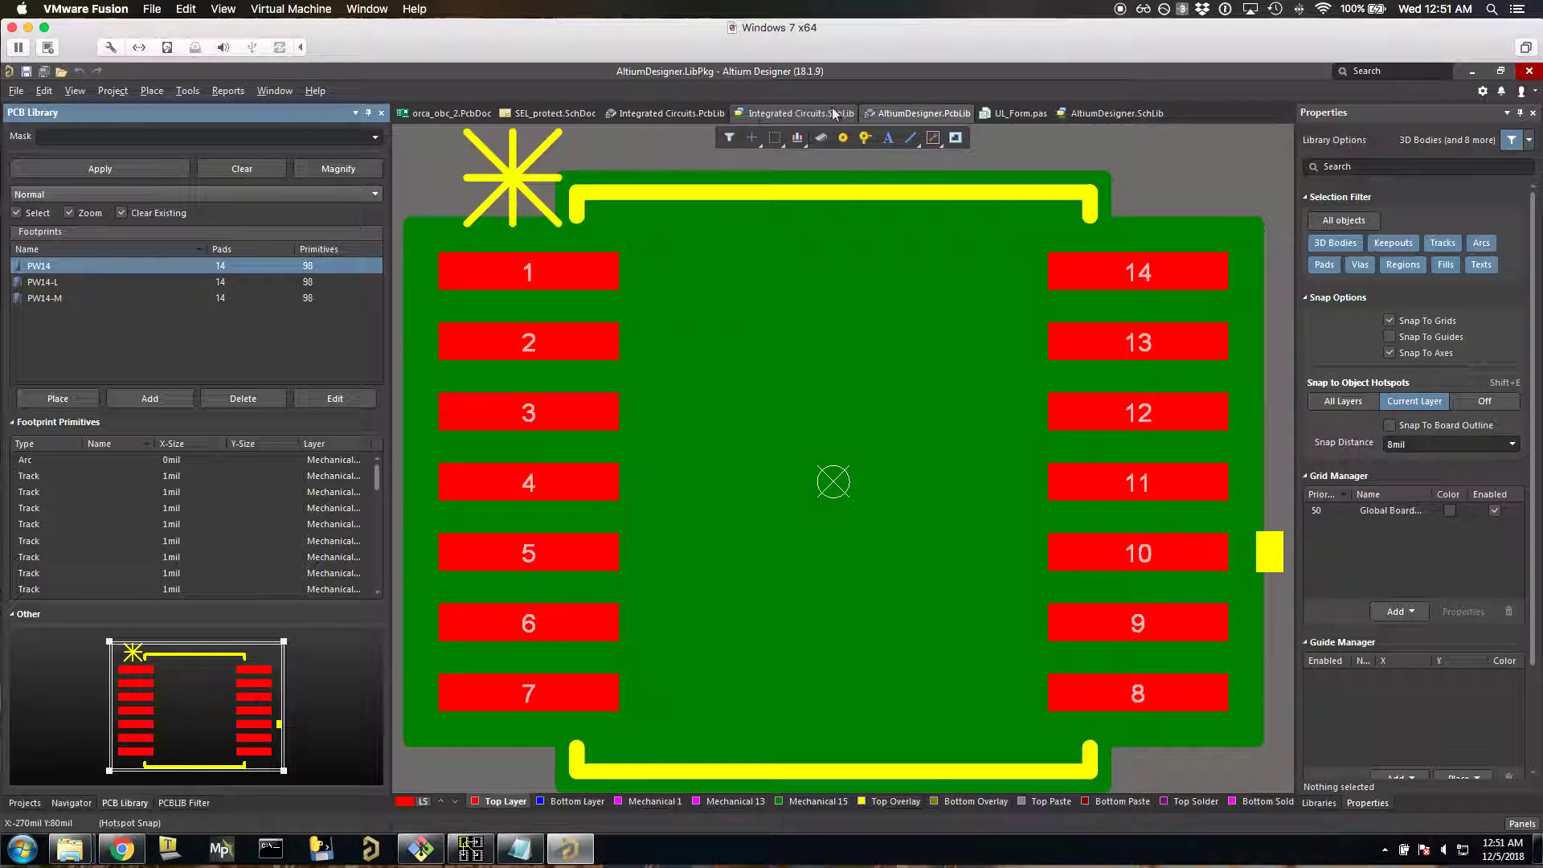
pyautogui.click(32, 802)
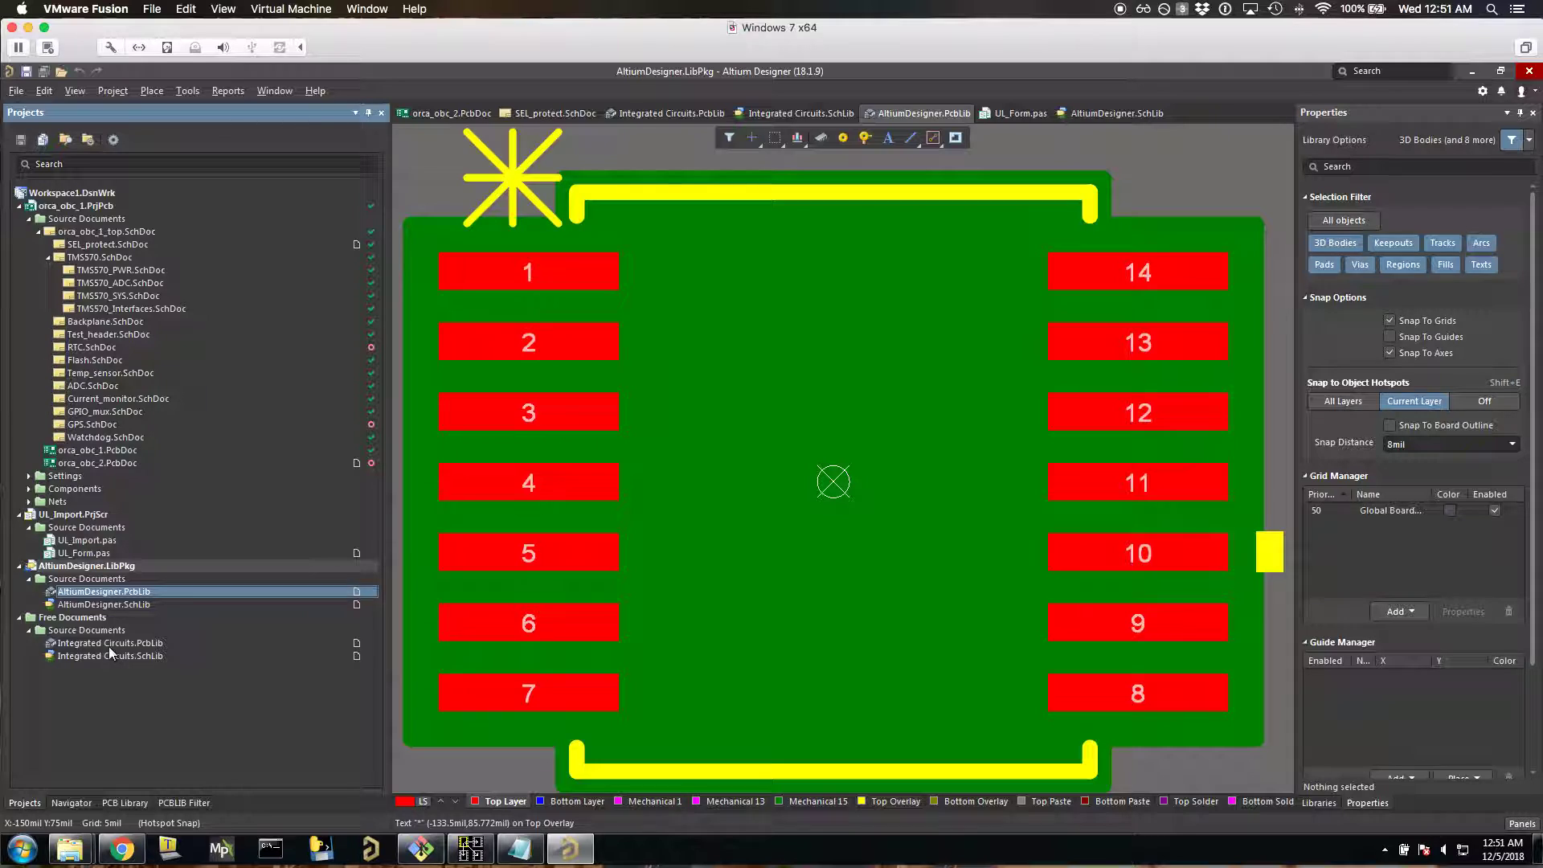
pyautogui.doubleClick(108, 646)
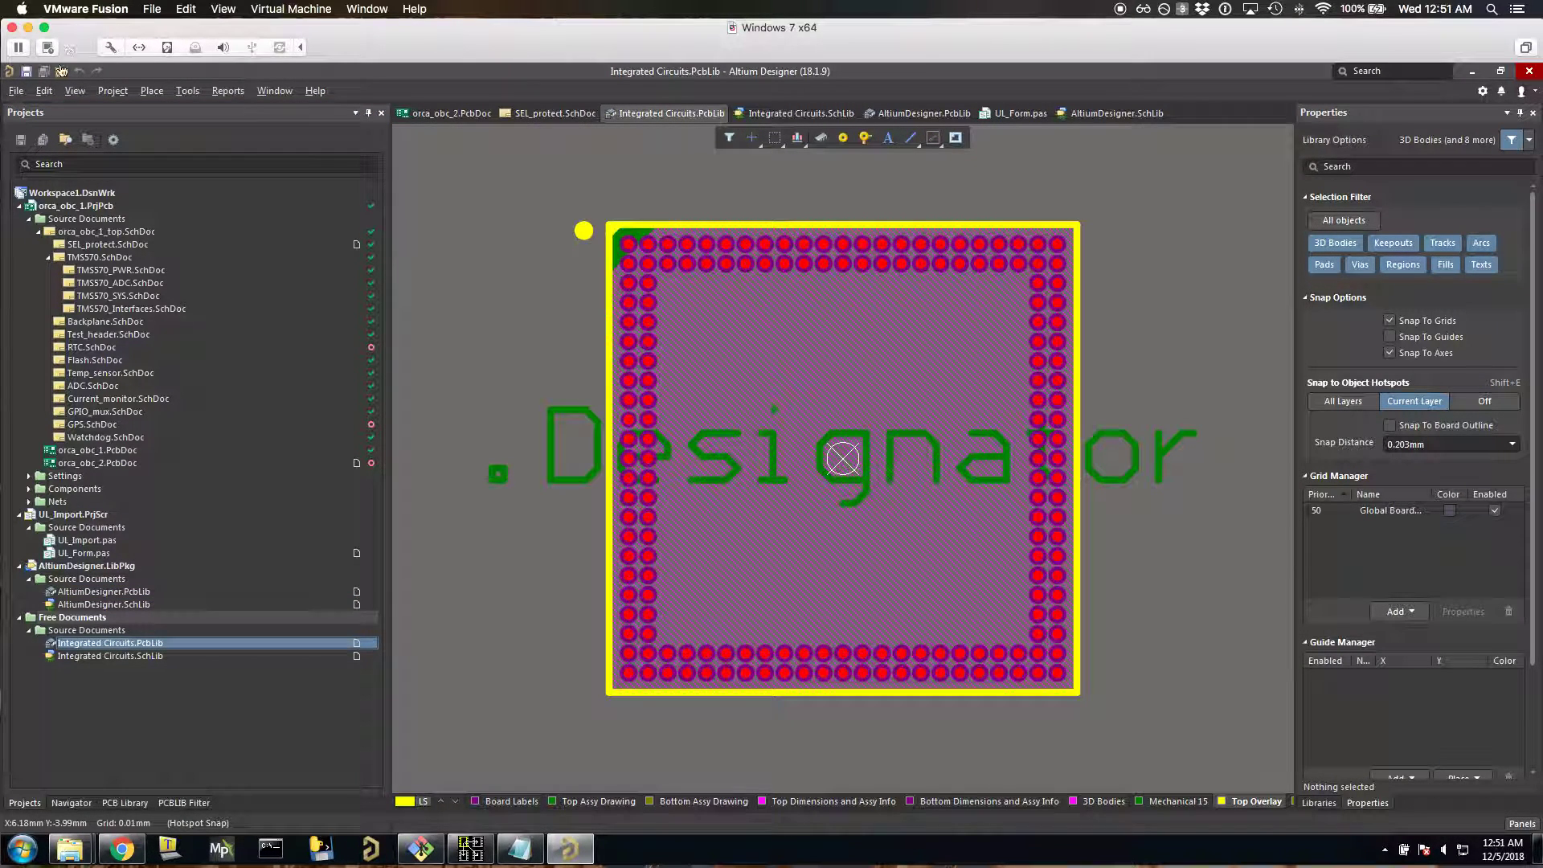
pyautogui.click(44, 91)
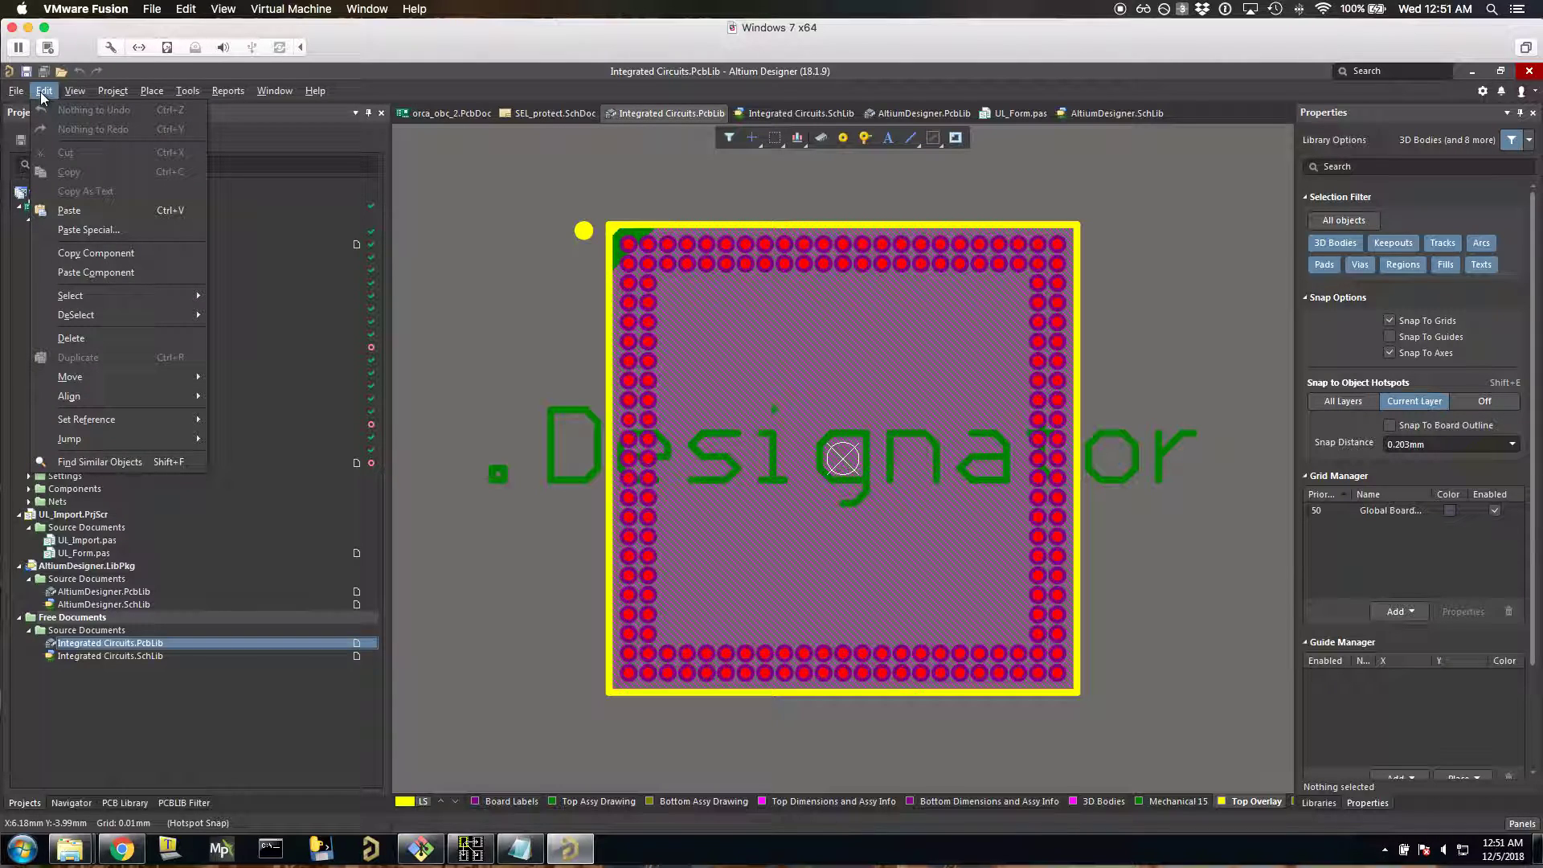
pyautogui.click(83, 273)
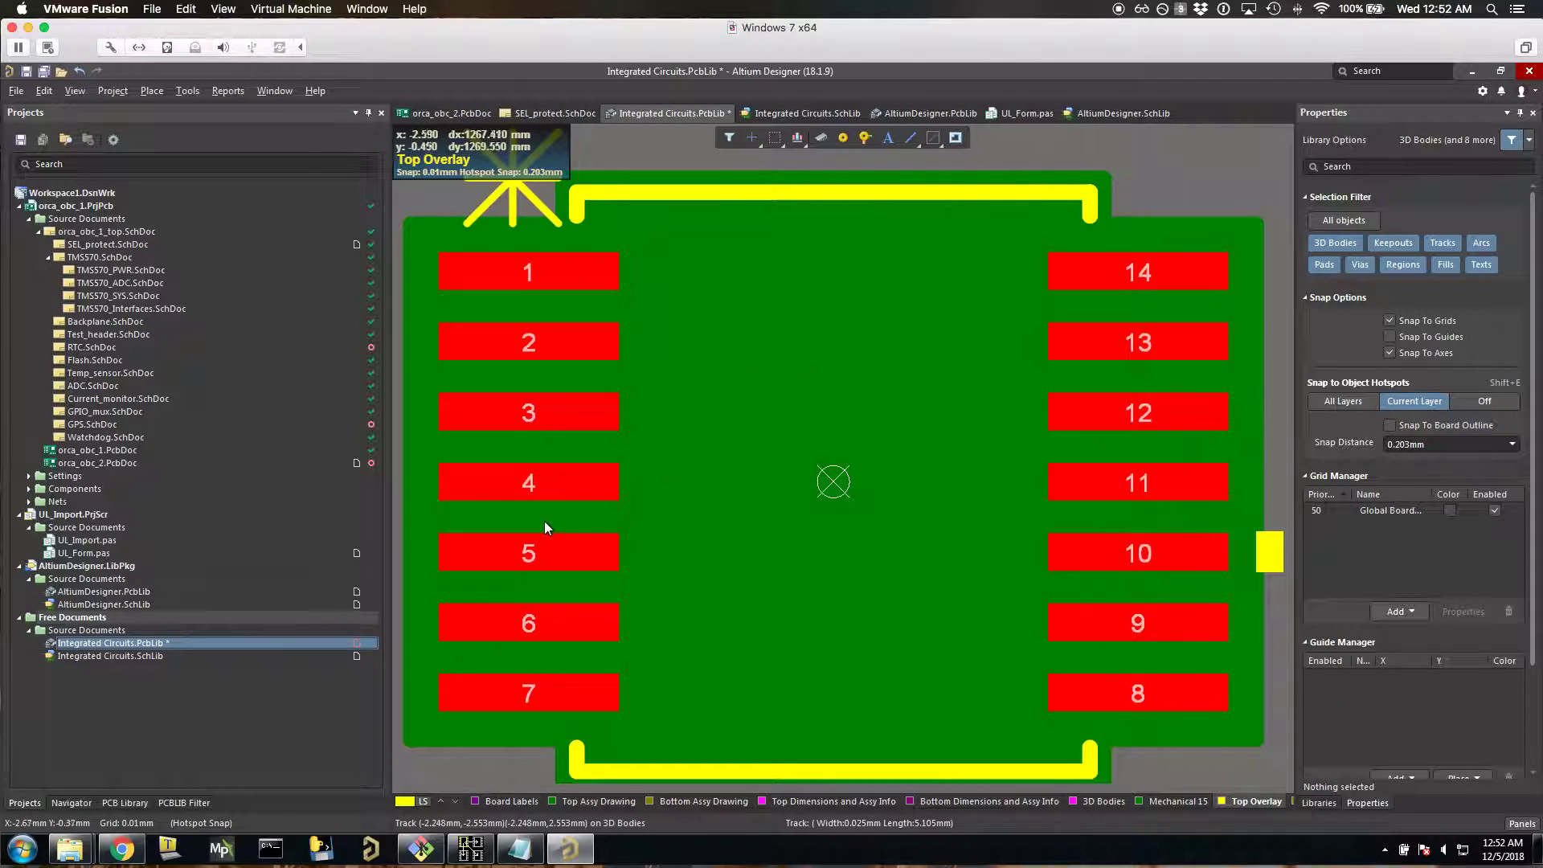
# Remove the existing PW14 footprint link from the SN74AHC08QPWRQ1 component in Integrated Circuits.SchLib
pyautogui.click(125, 802)
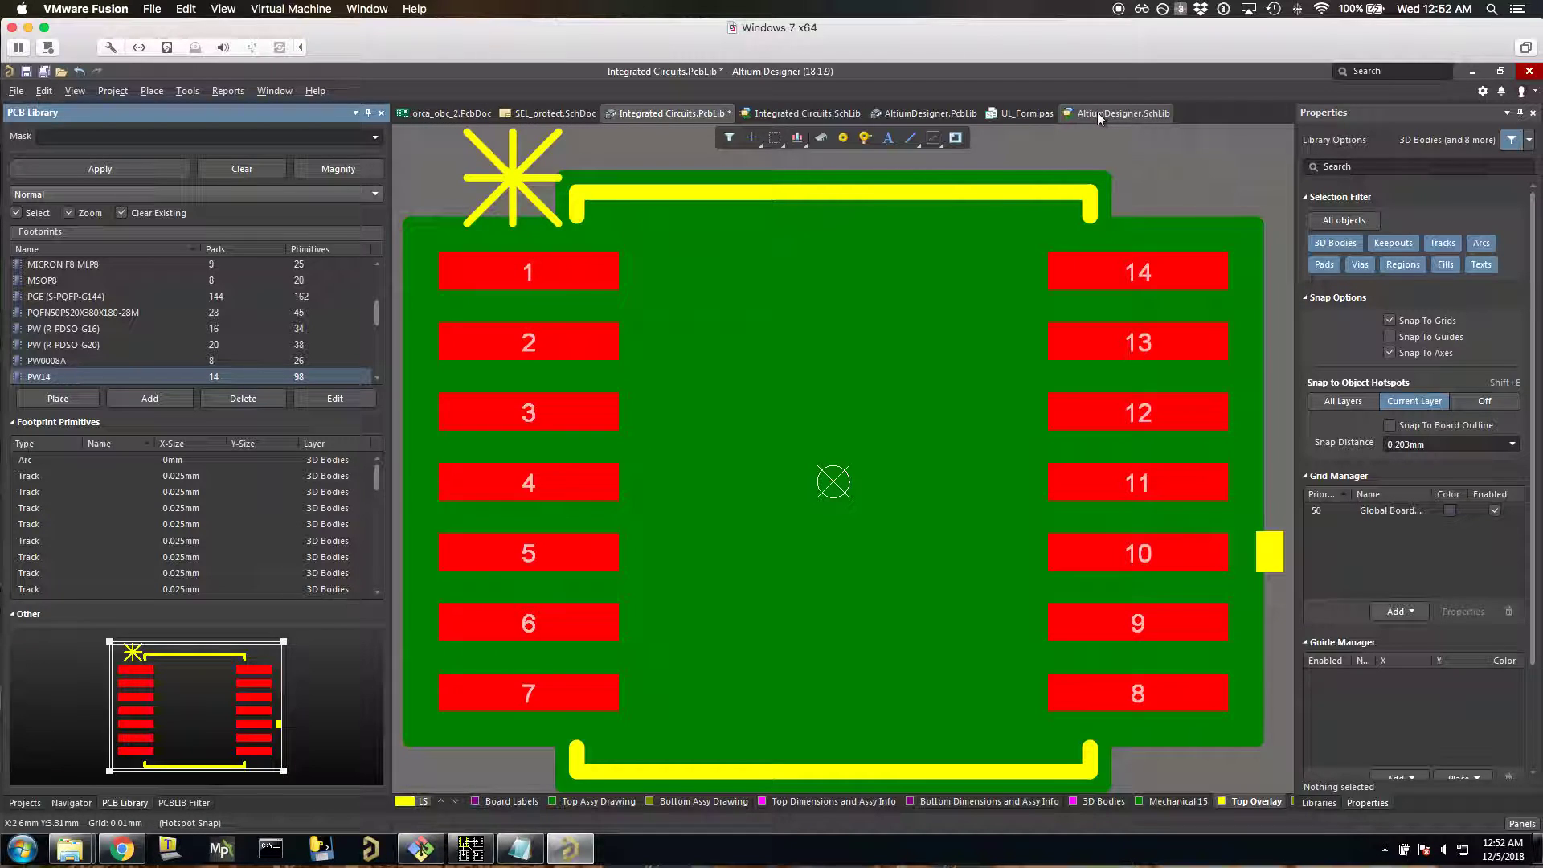
pyautogui.click(851, 114)
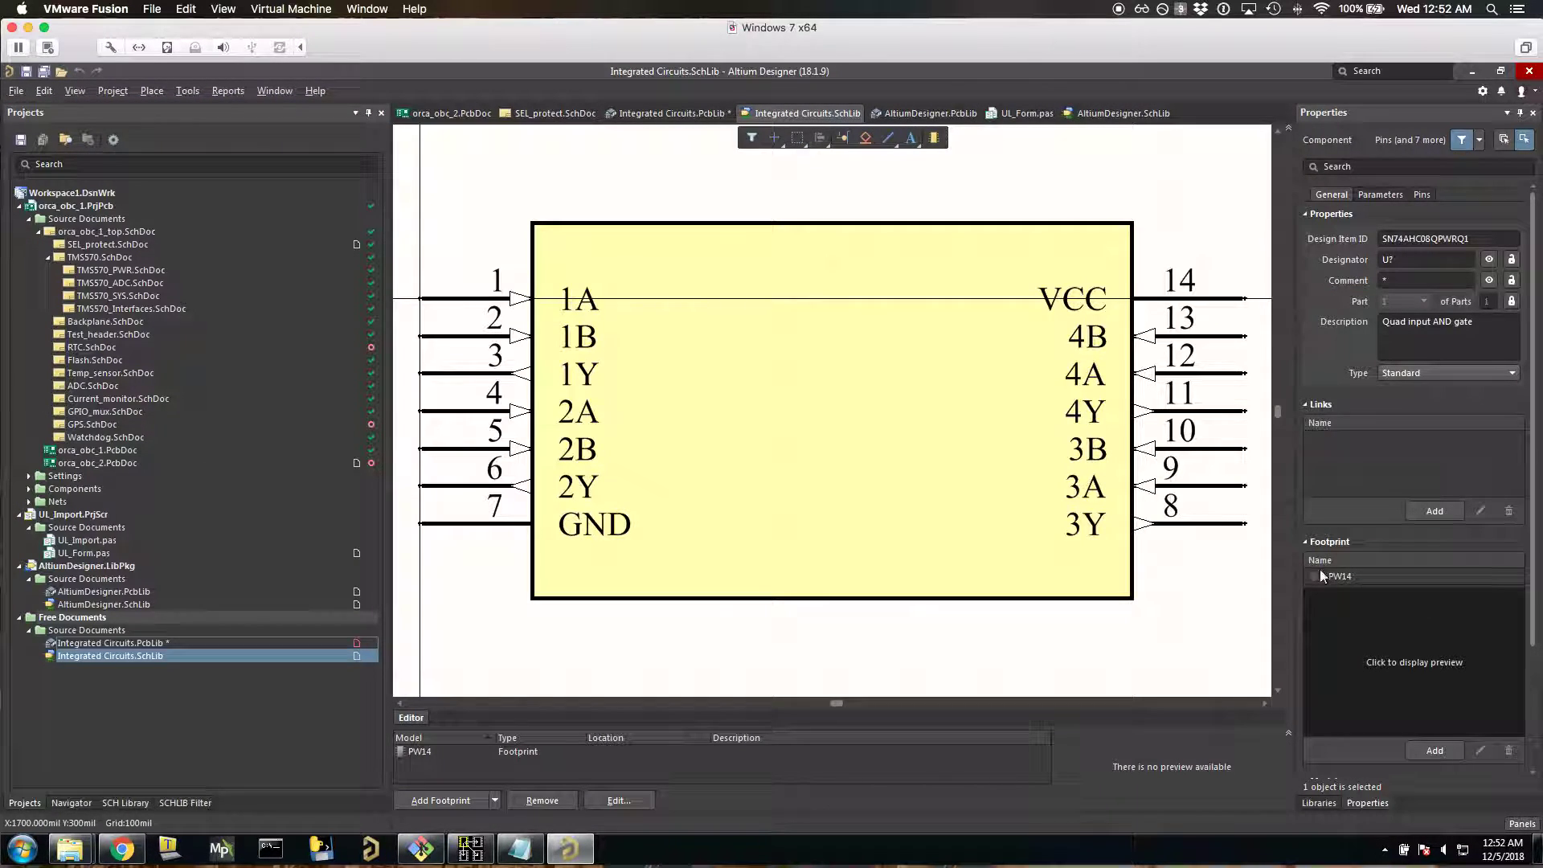
pyautogui.click(1322, 576)
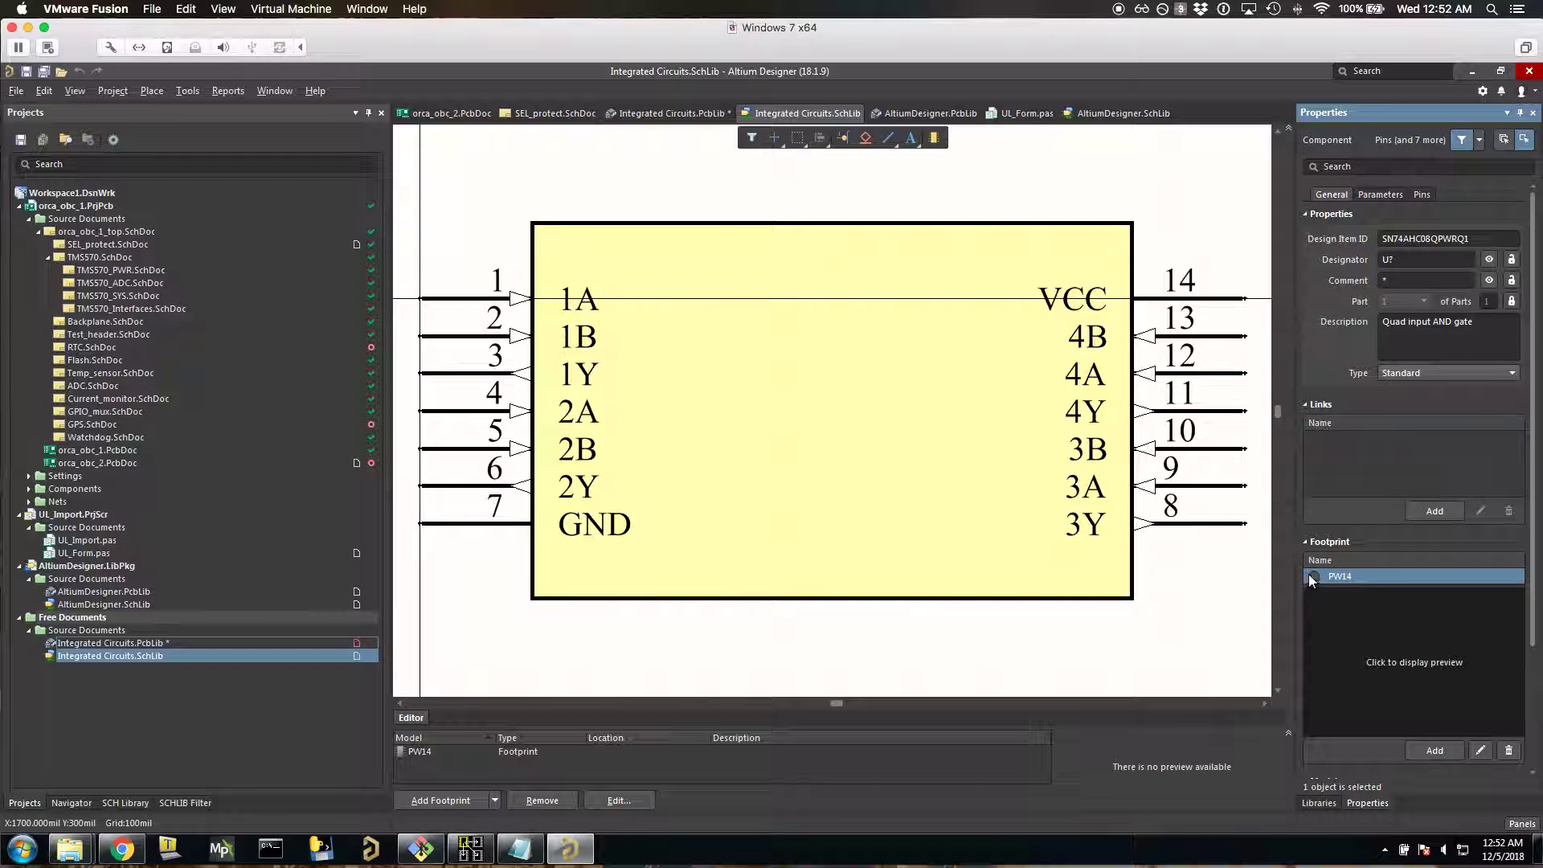
pyautogui.click(1508, 751)
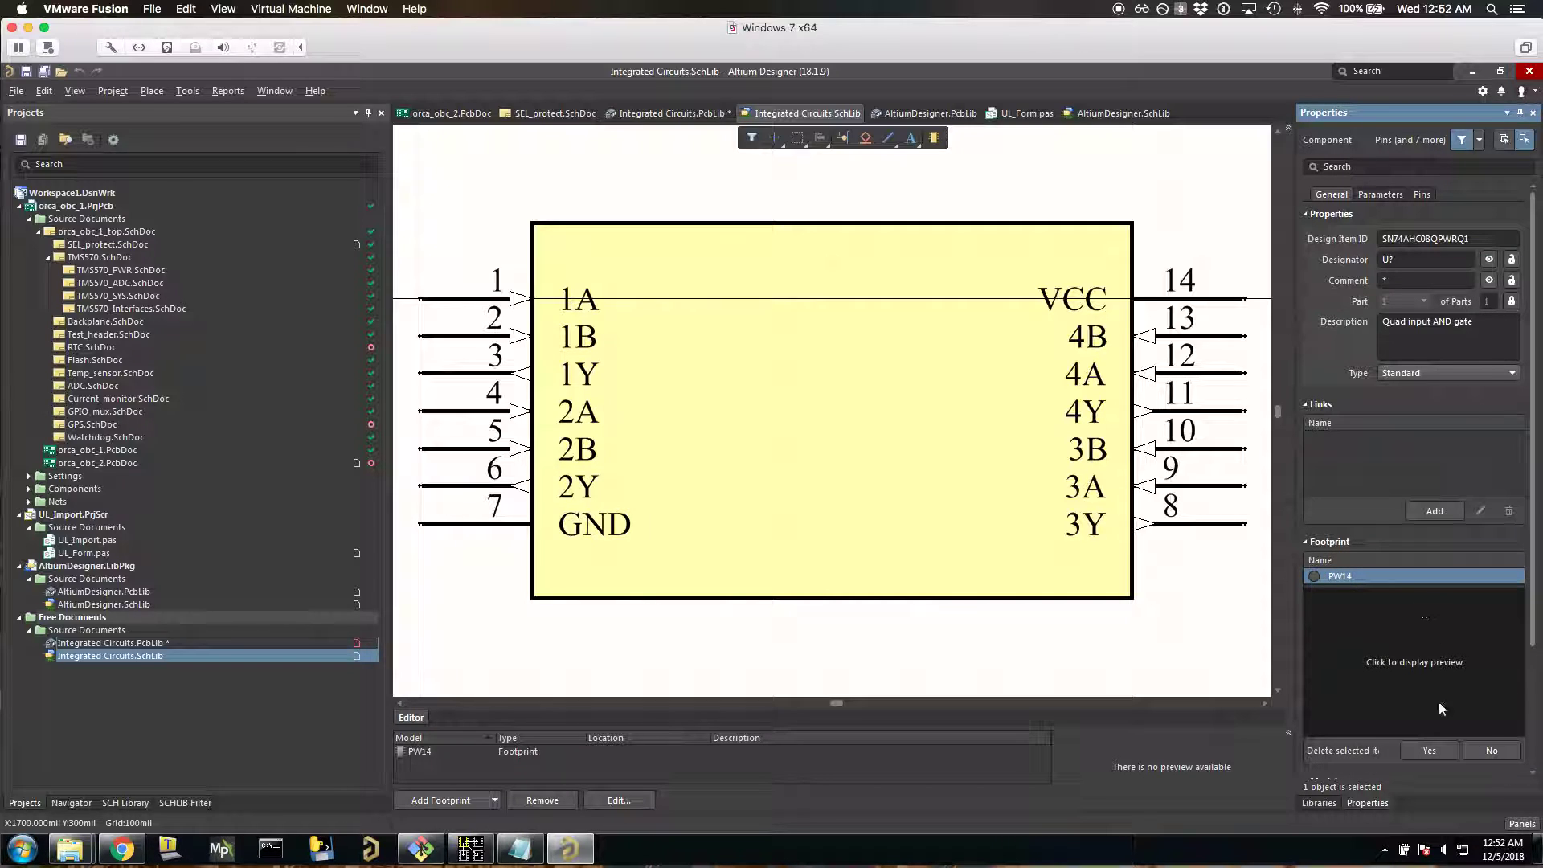
pyautogui.click(1432, 749)
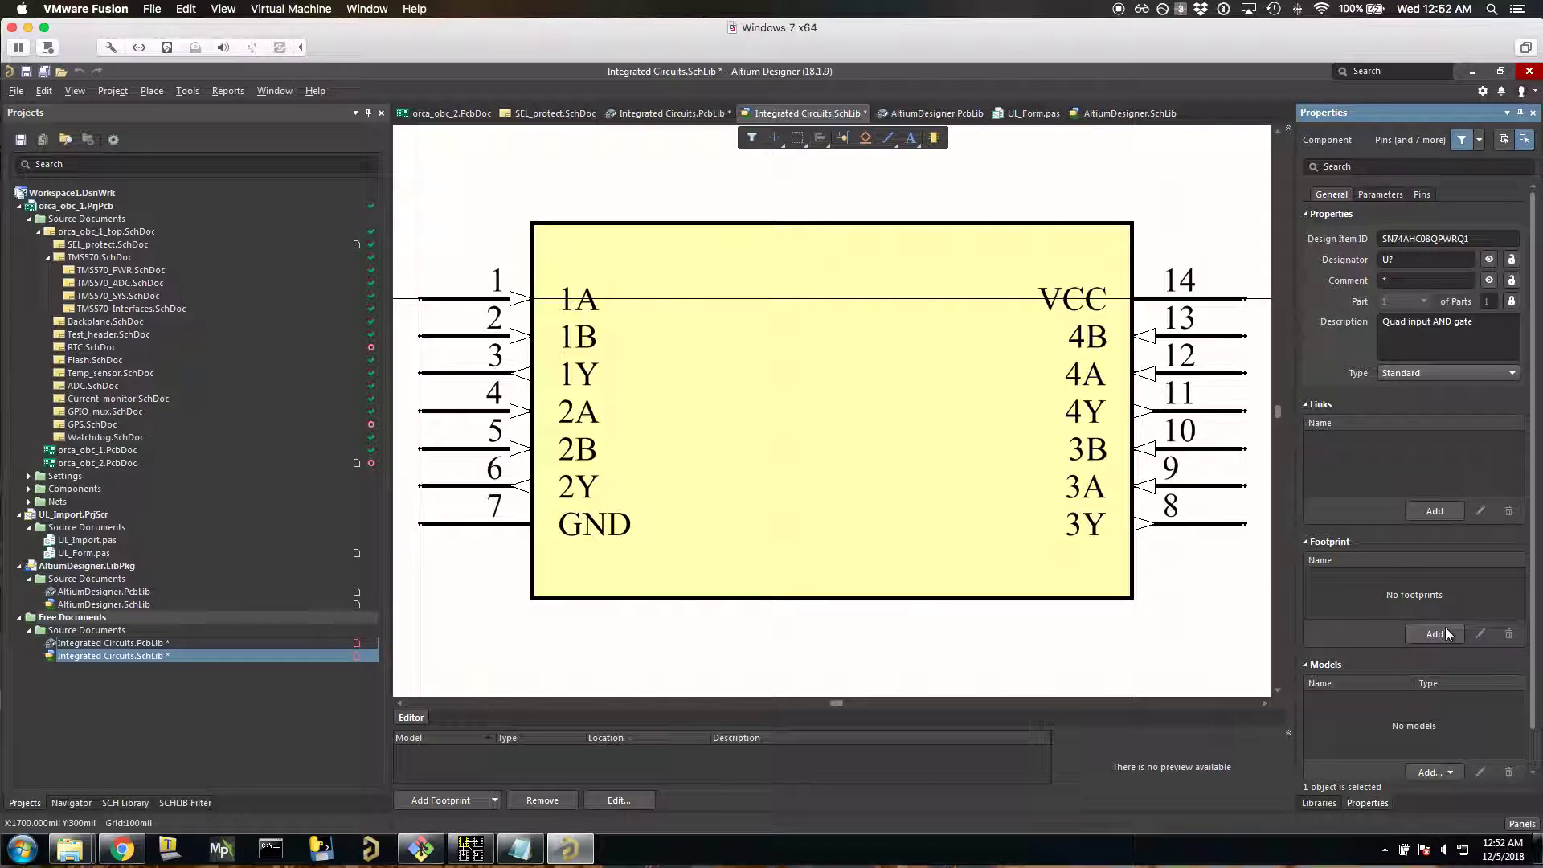
pyautogui.click(1435, 634)
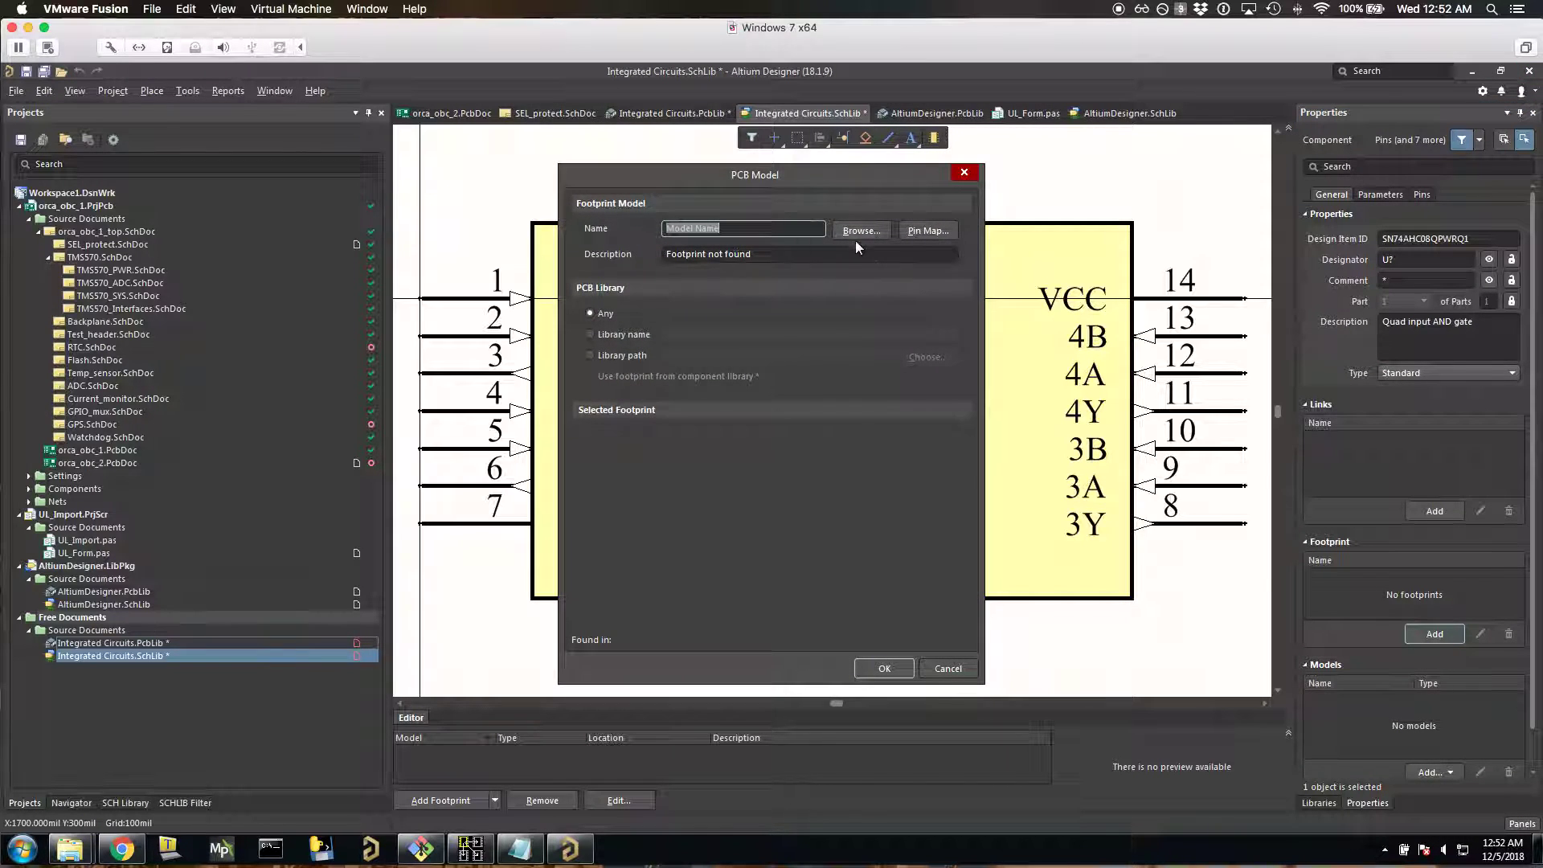
pyautogui.click(852, 229)
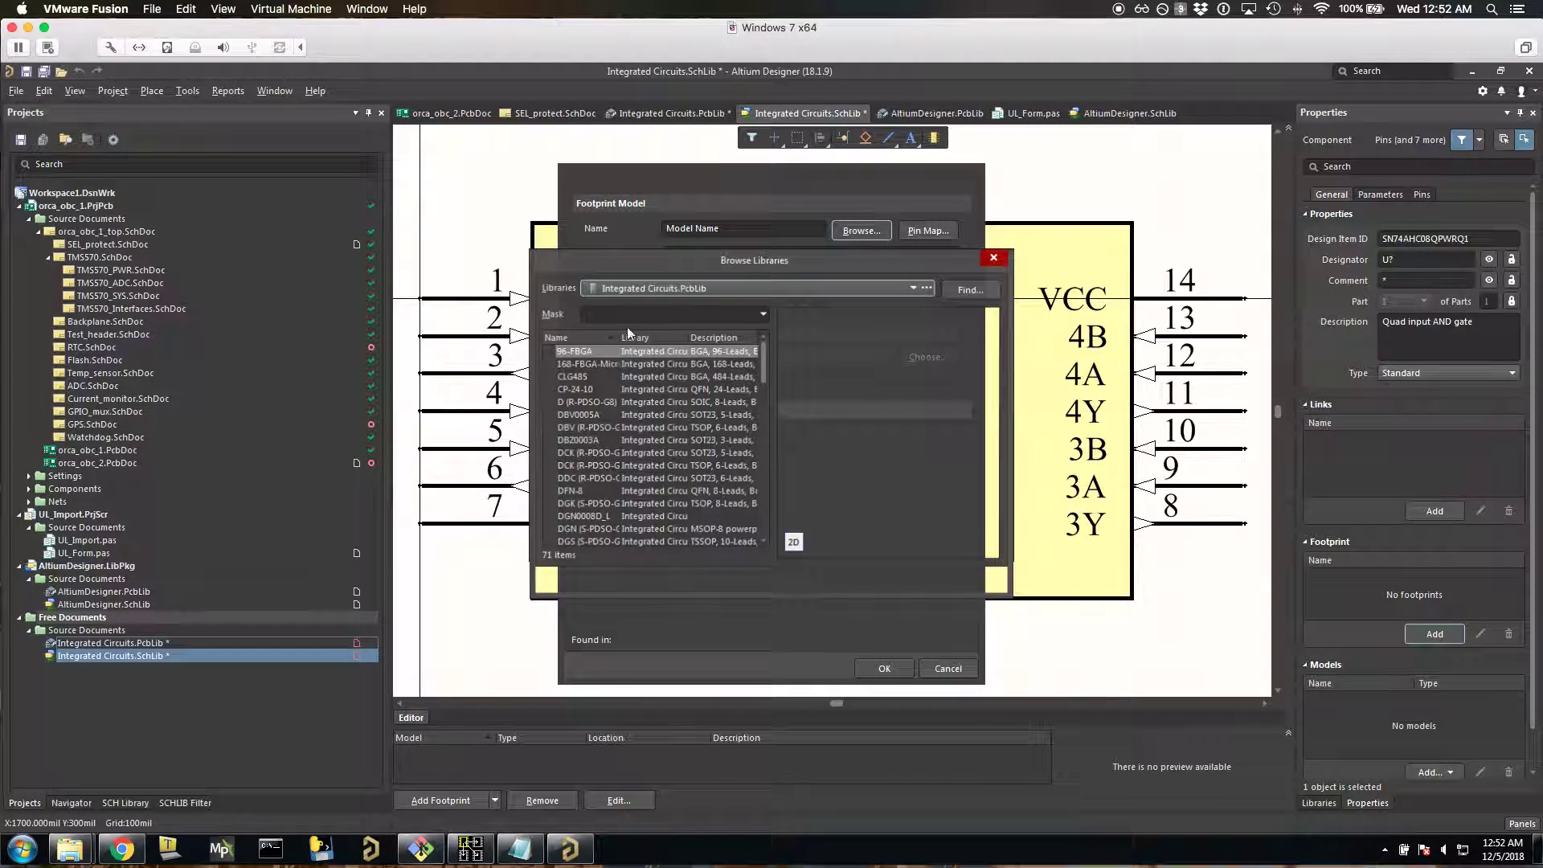
pyautogui.click(612, 312)
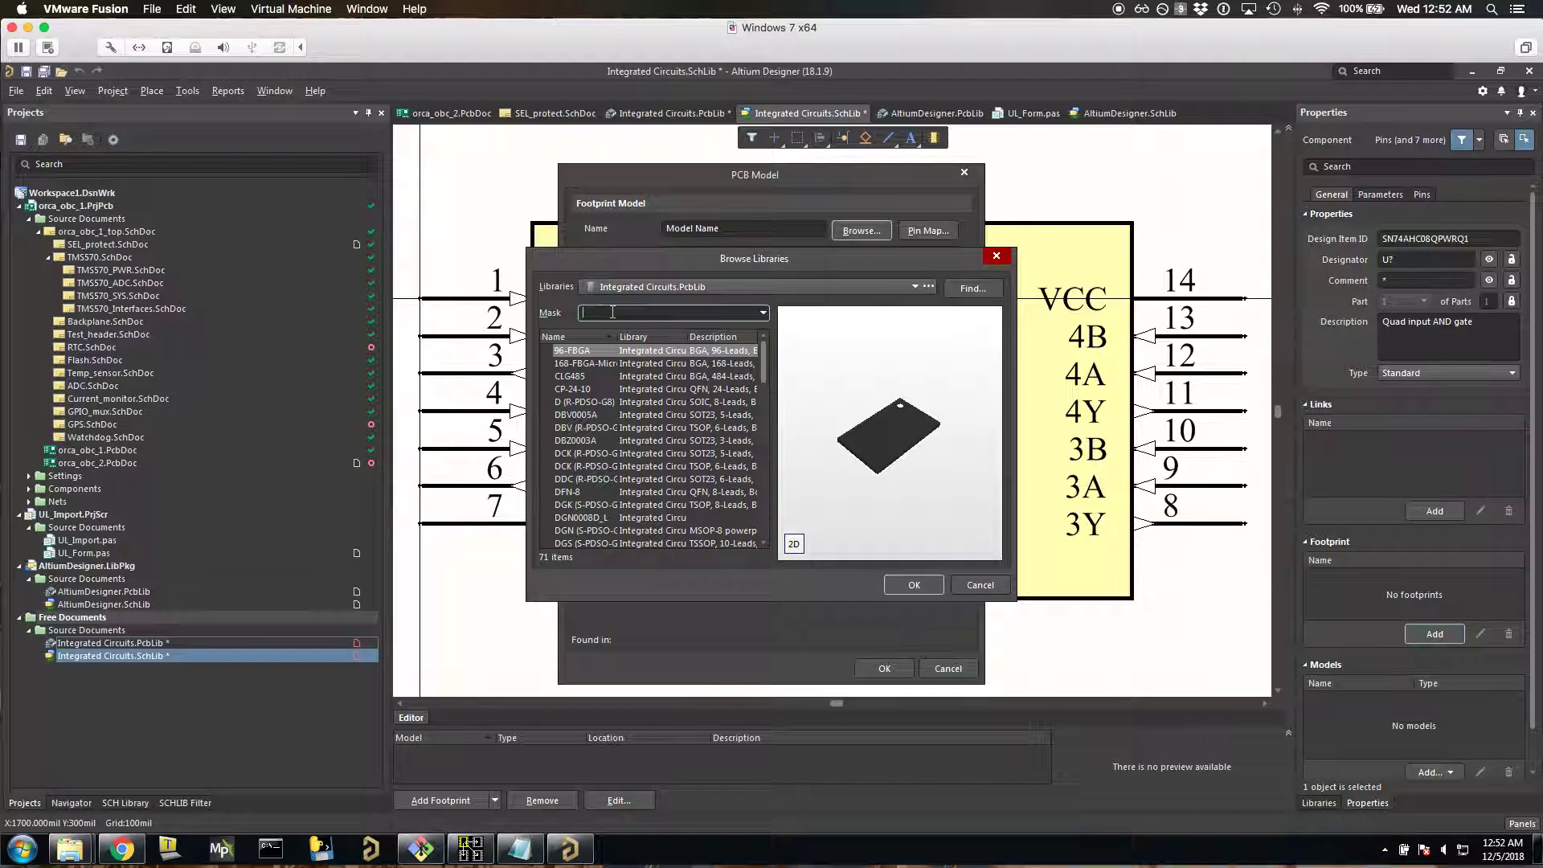
pyautogui.write('1')
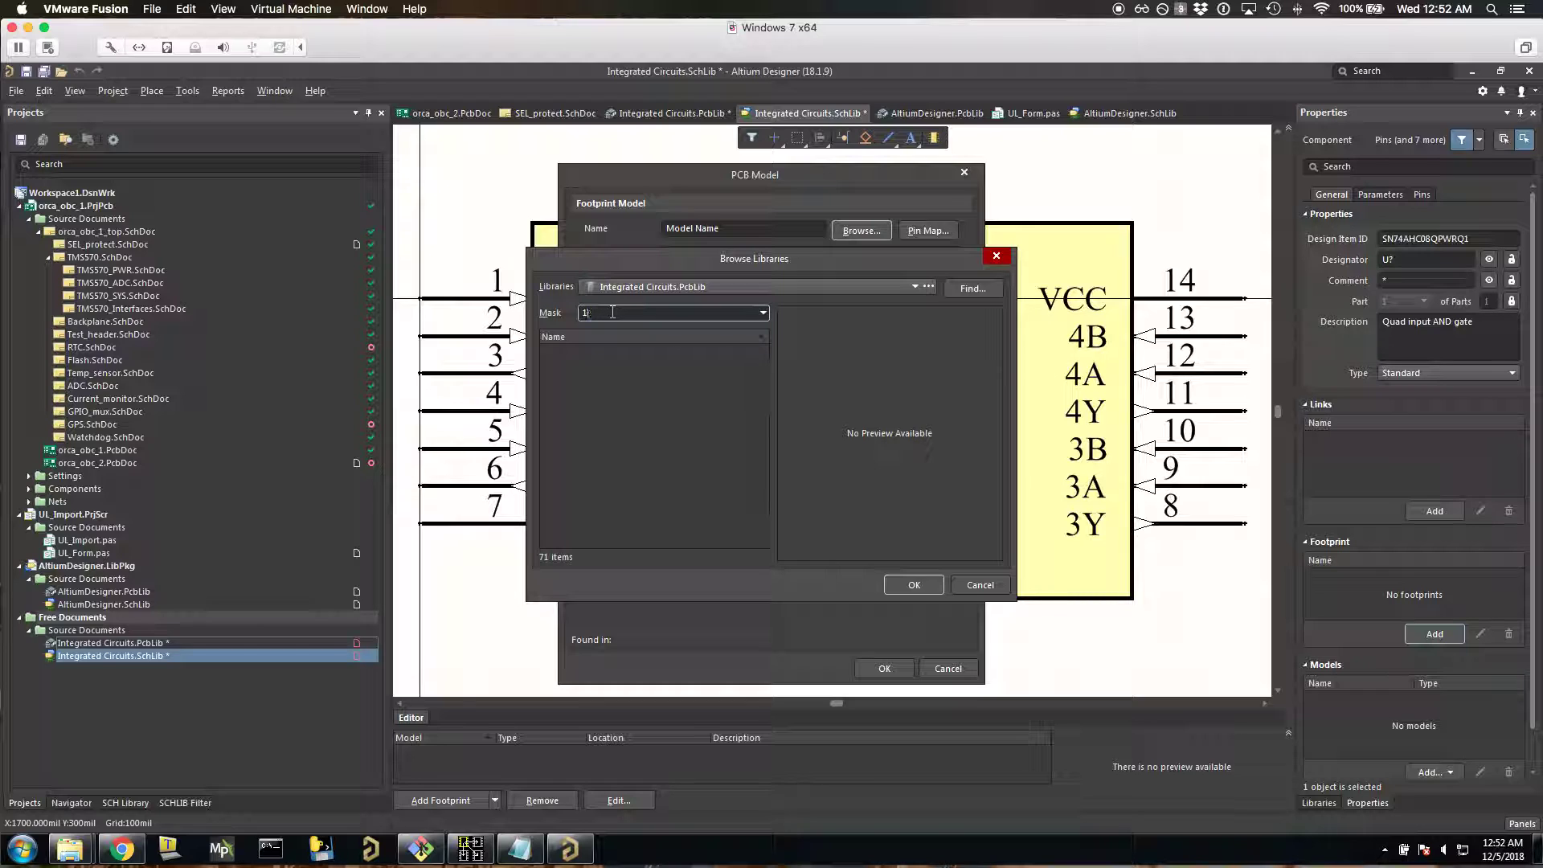
pyautogui.write('4PW')
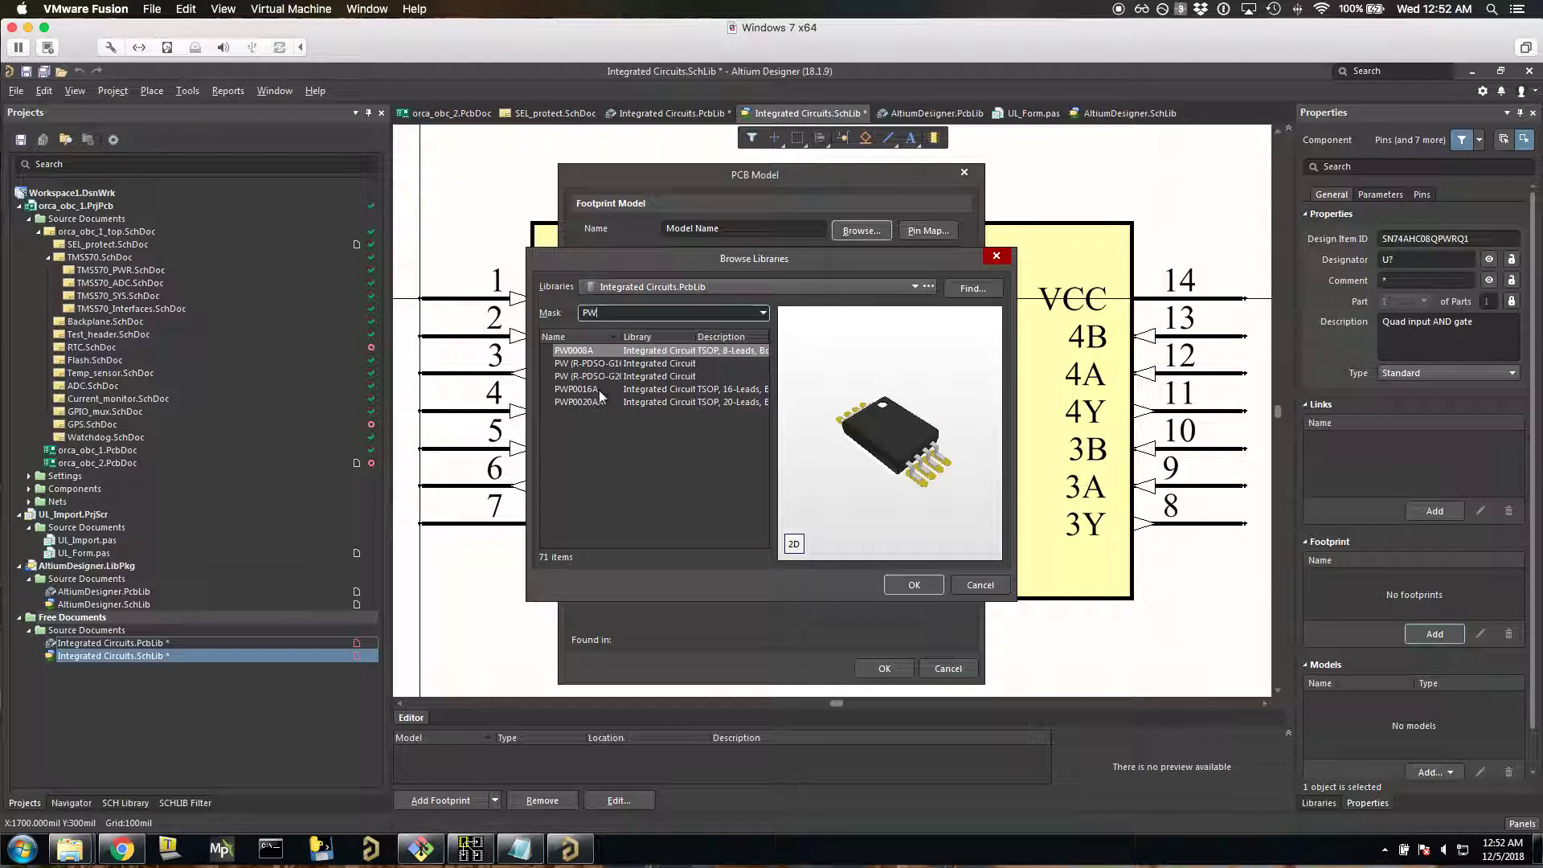
pyautogui.press('Escape')
pyautogui.press('Escape')
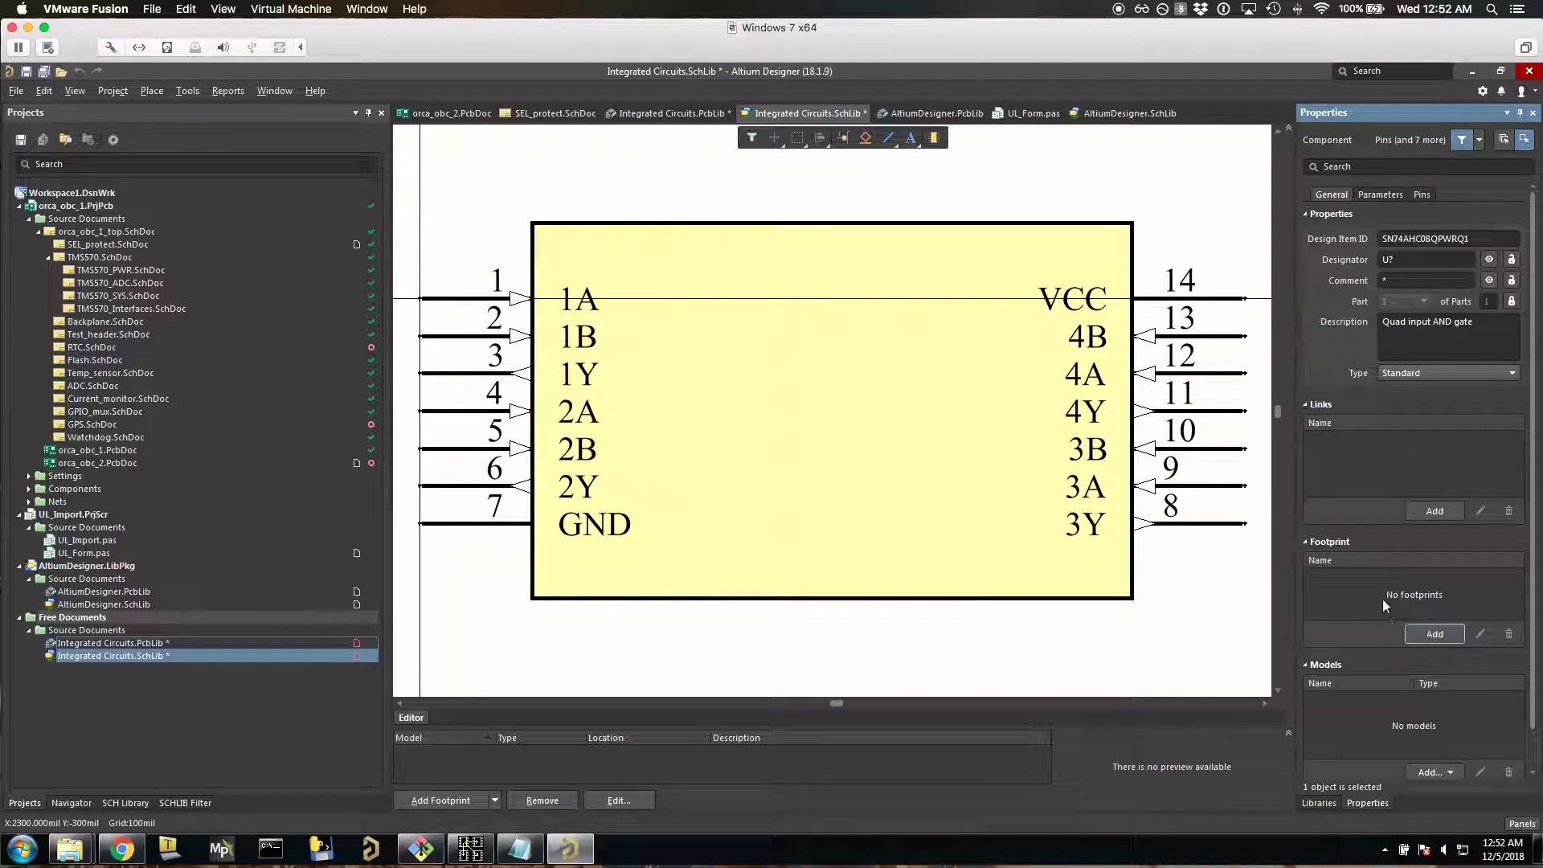
pyautogui.click(1407, 634)
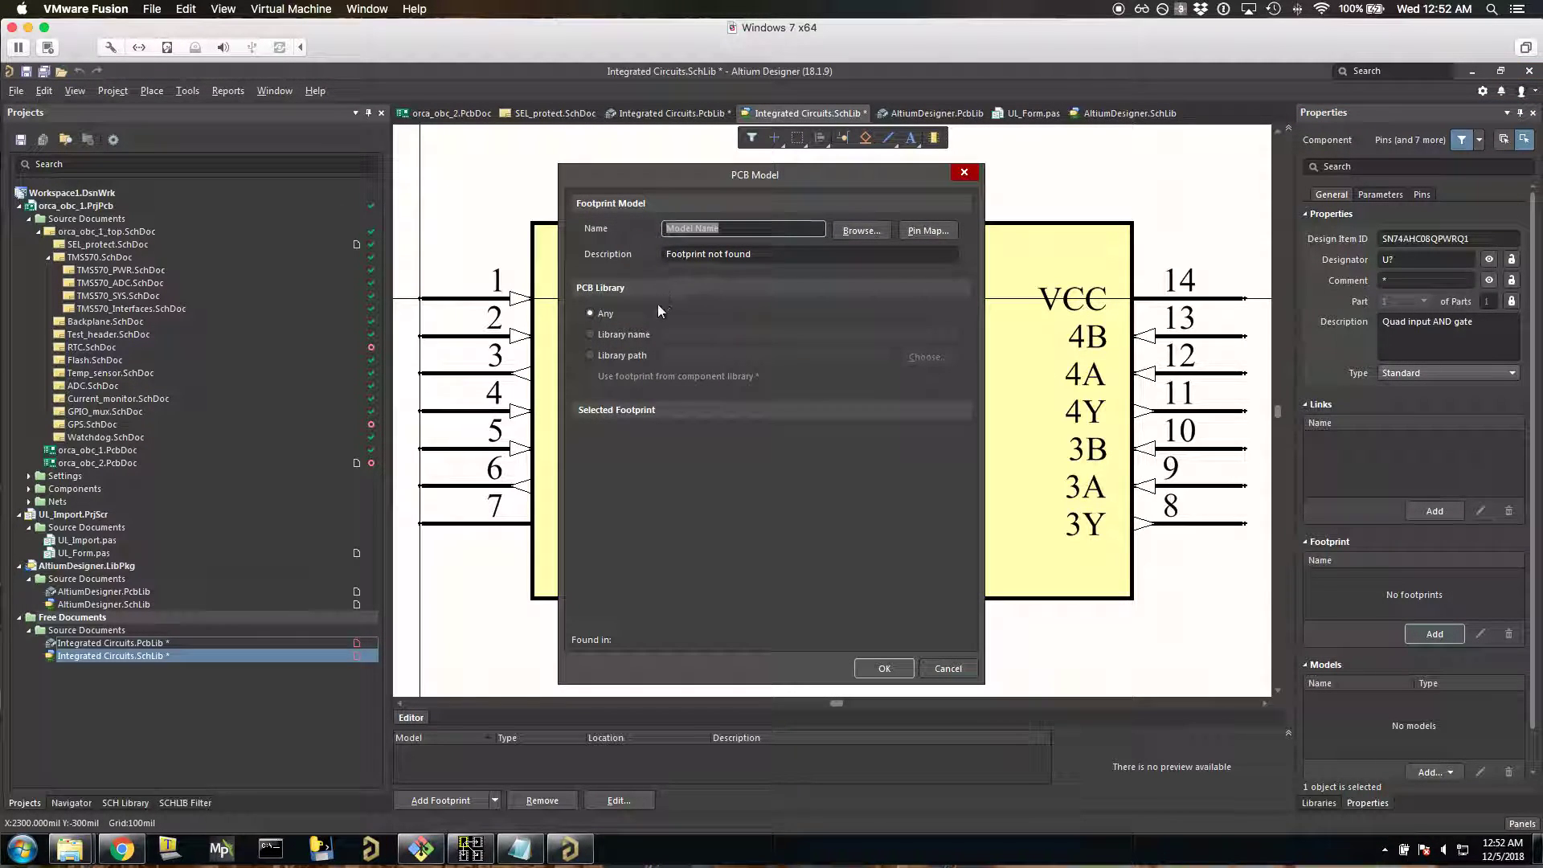
pyautogui.click(855, 231)
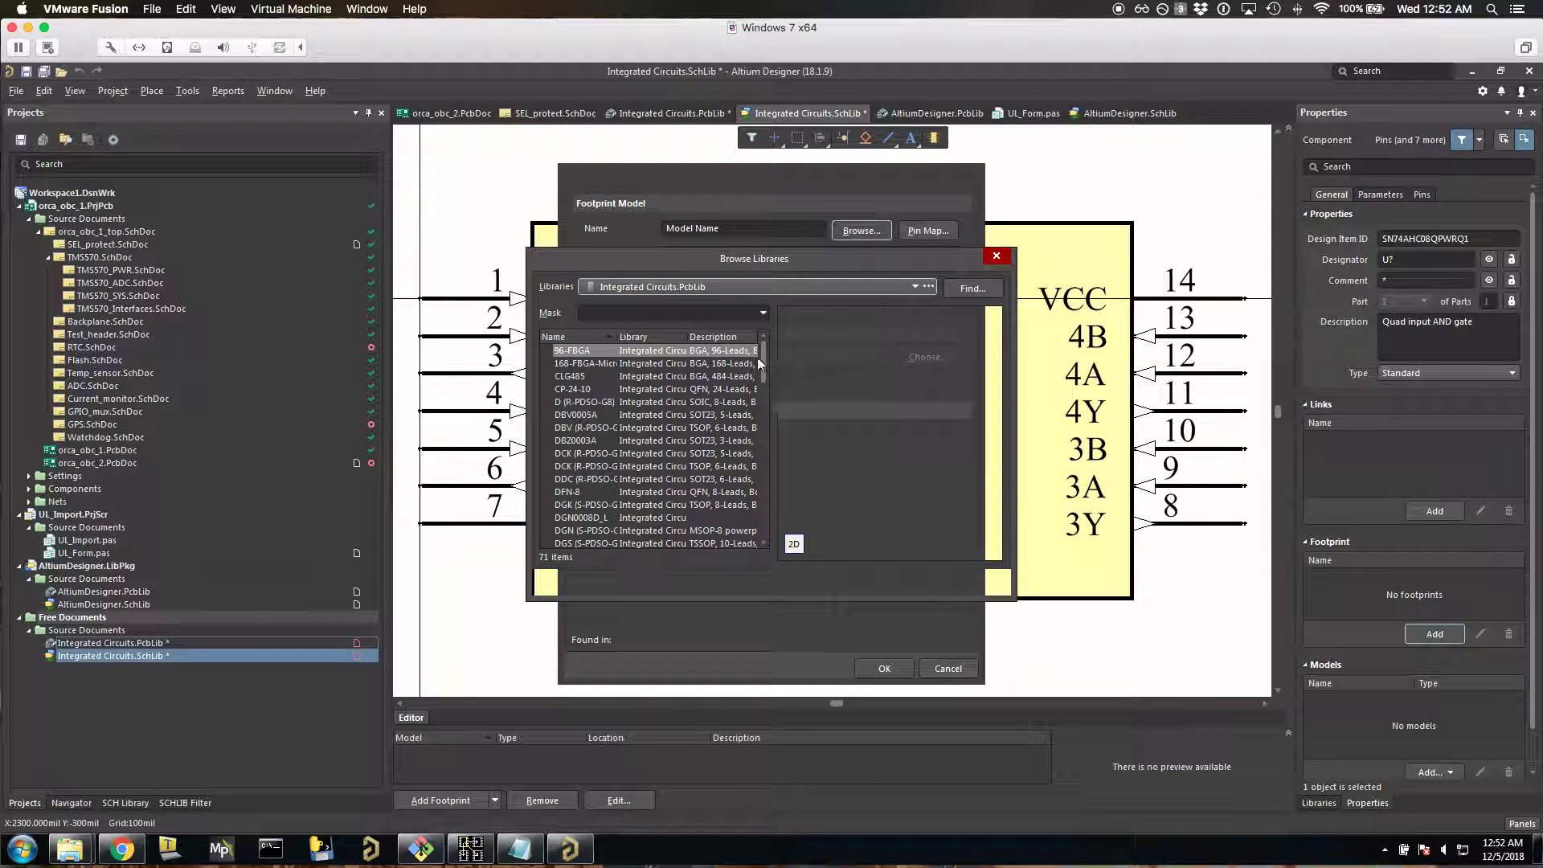
pyautogui.moveTo(764, 355); pyautogui.dragTo(764, 518)
pyautogui.press('Escape')
pyautogui.press('Escape')
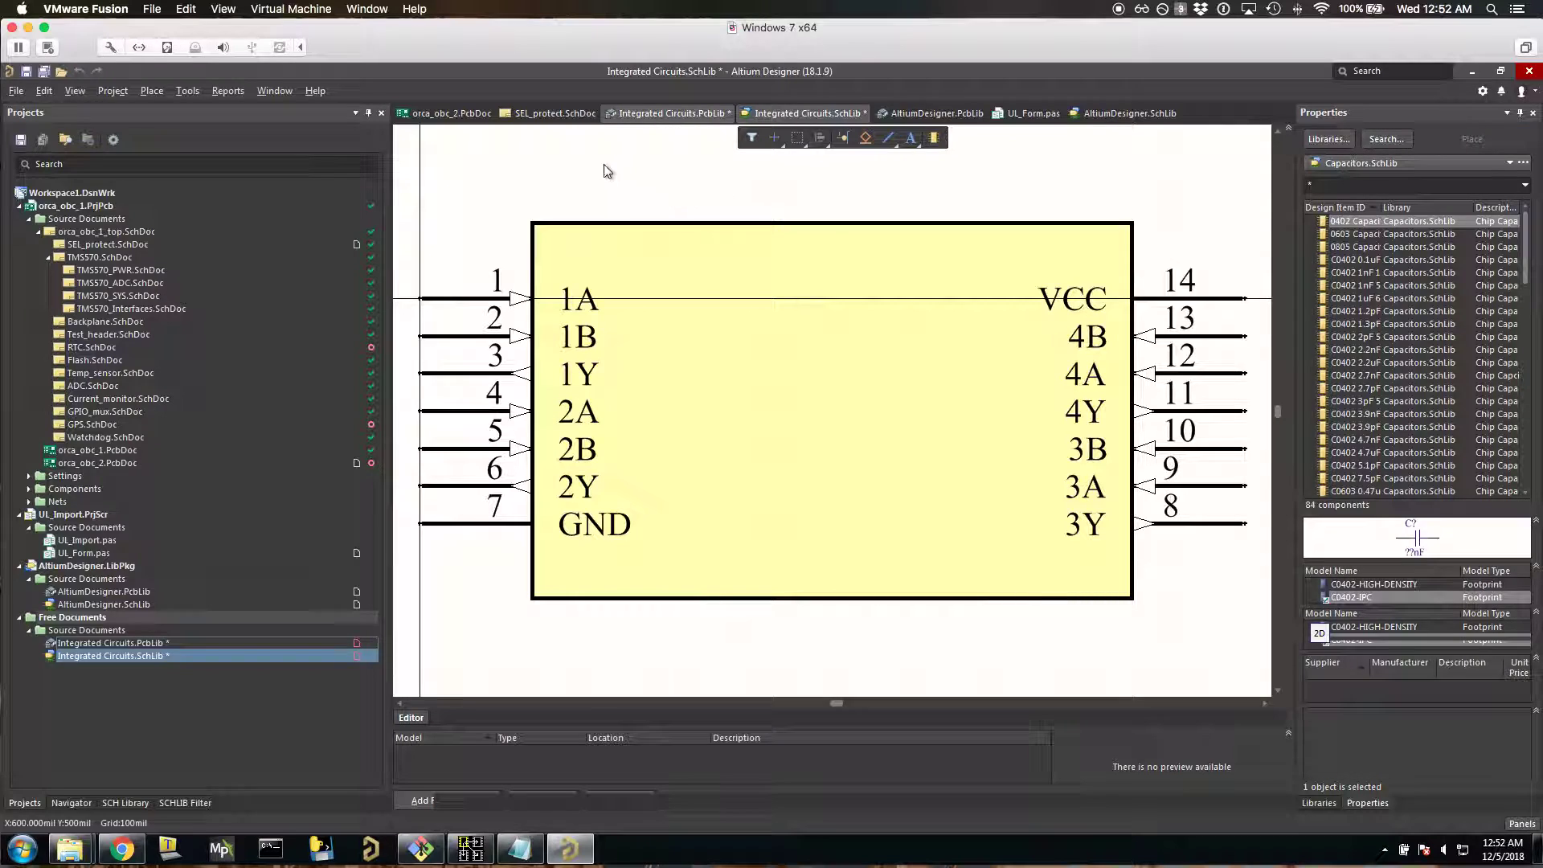
# Save Integrated Circuits.PcbLib and return to Integrated Circuits.SchLib
pyautogui.rightClick(650, 117)
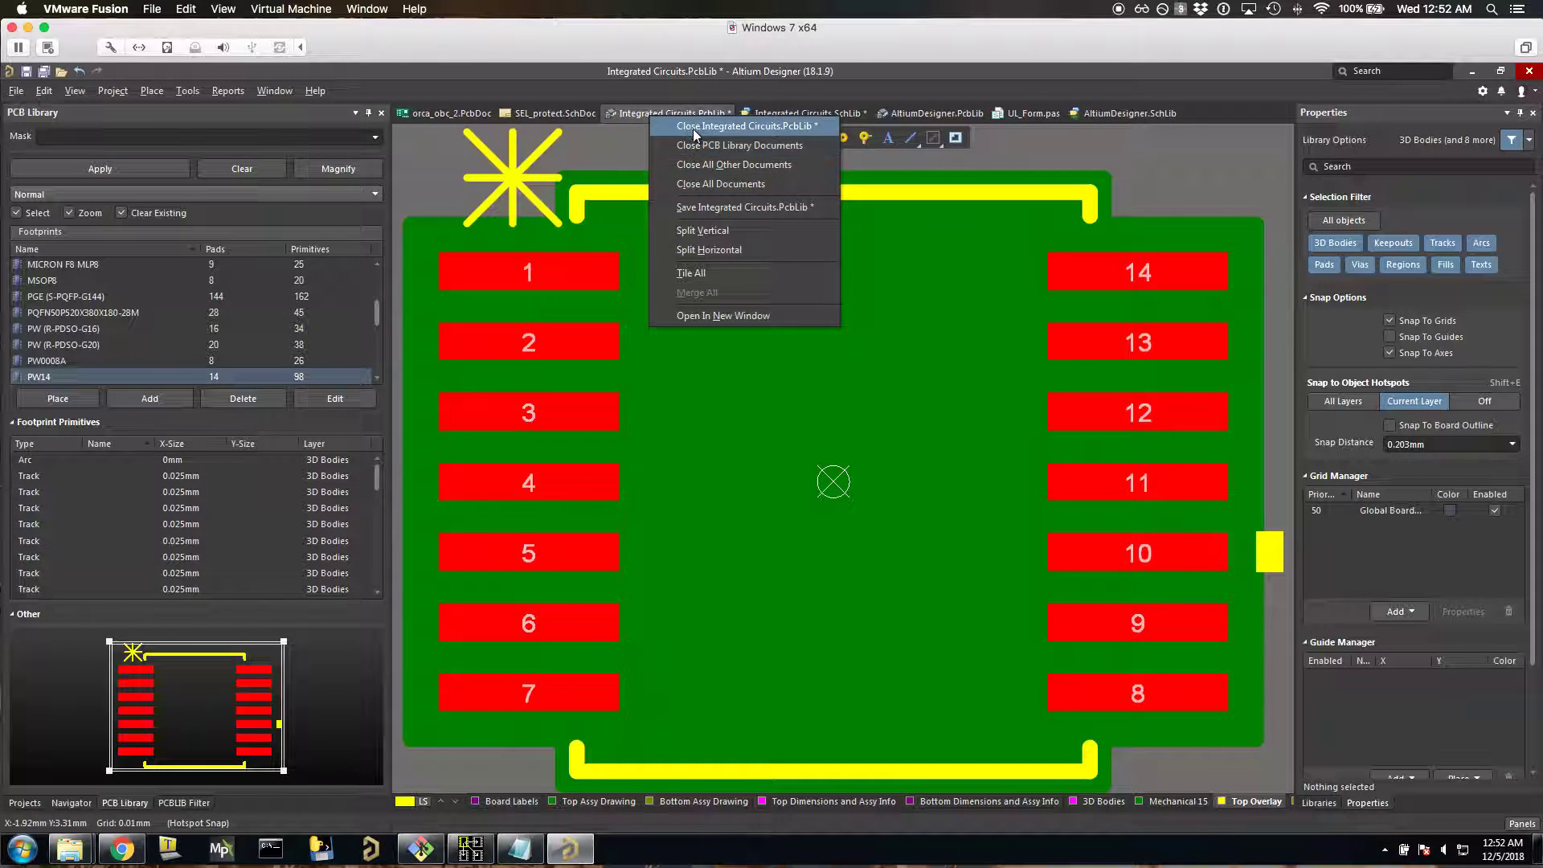
pyautogui.click(696, 207)
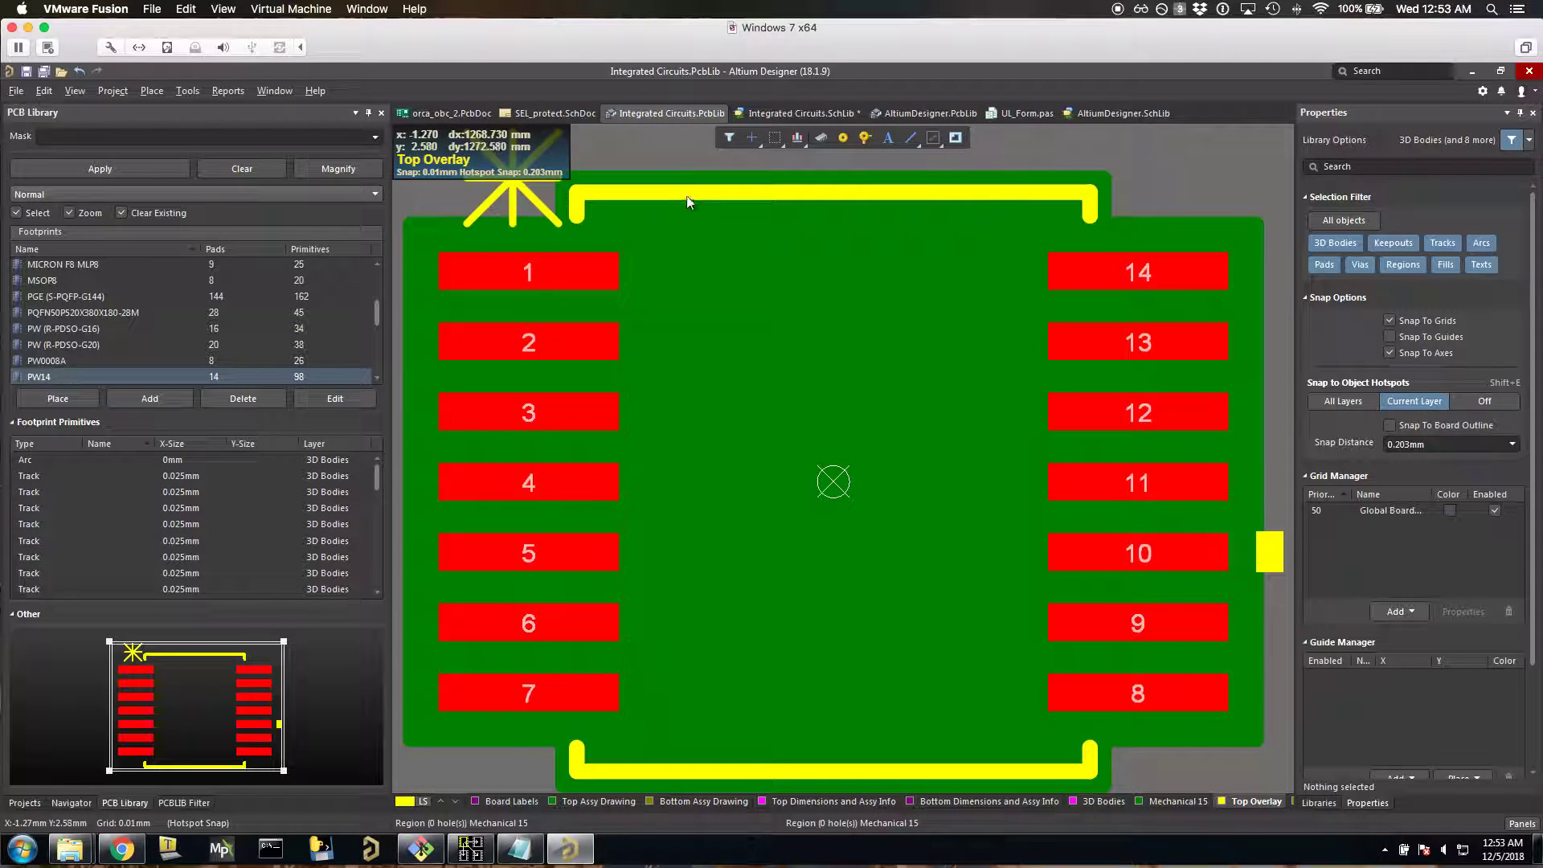
pyautogui.click(811, 113)
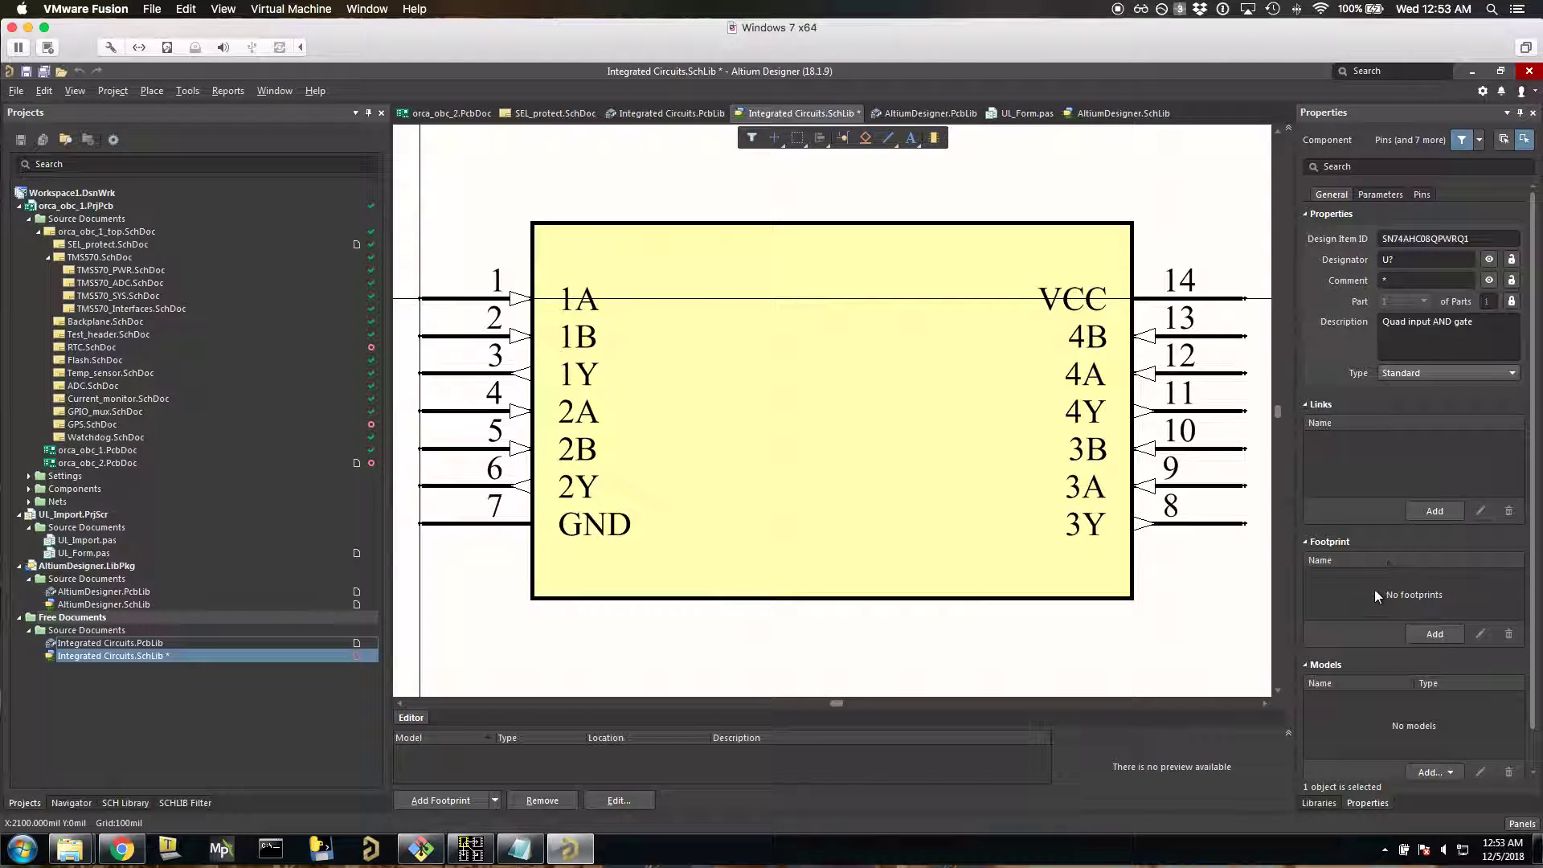
# Add the PW14 footprint from Integrated Circuits.PcbLib to the SN74AHC08QPWRQ1 component and save the schematic library
pyautogui.click(1427, 634)
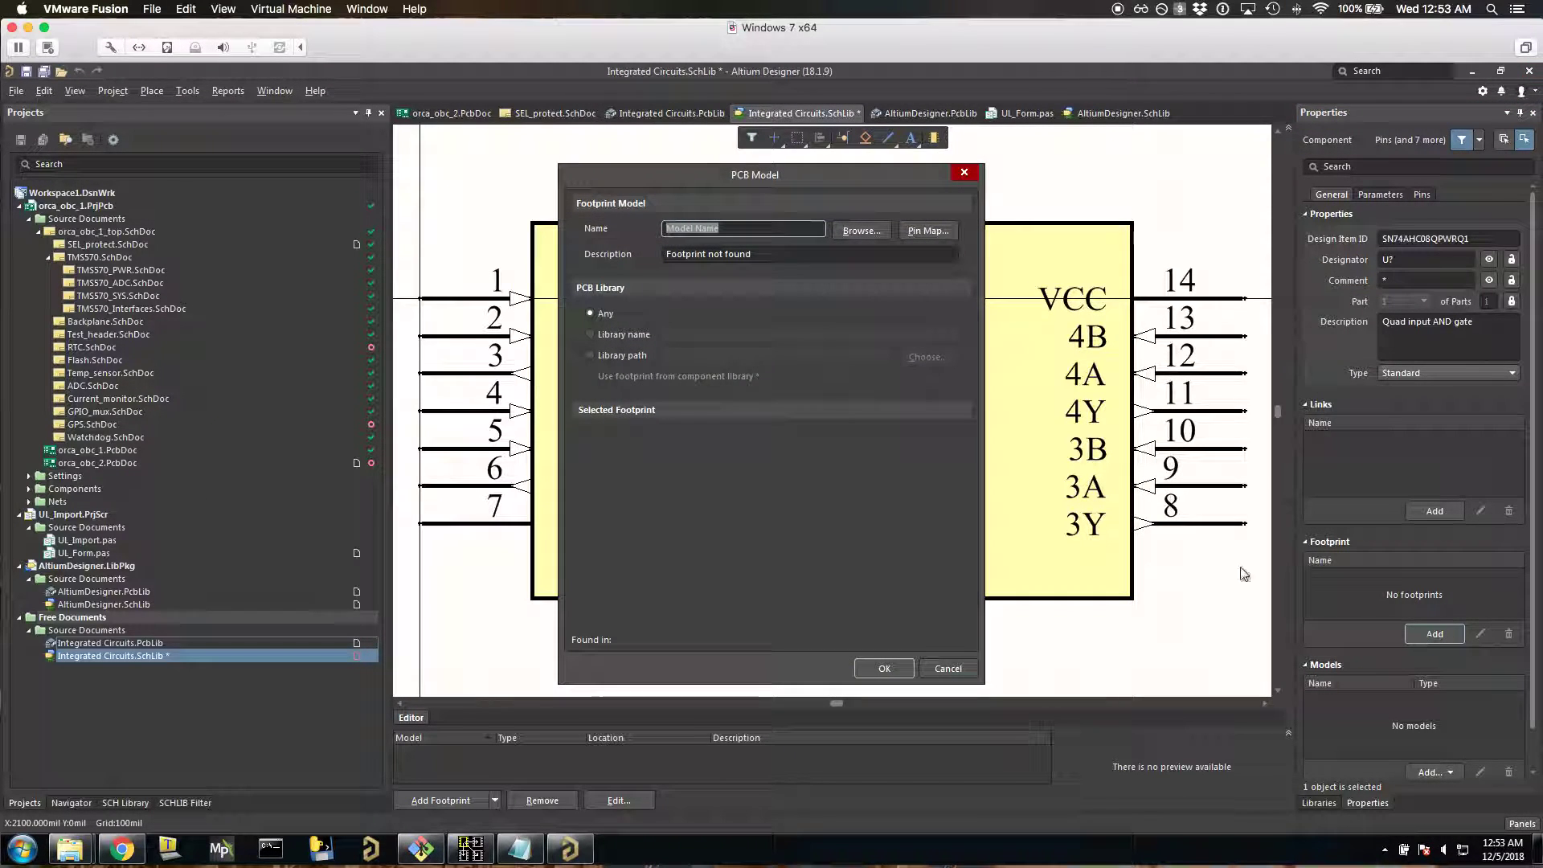
pyautogui.click(856, 231)
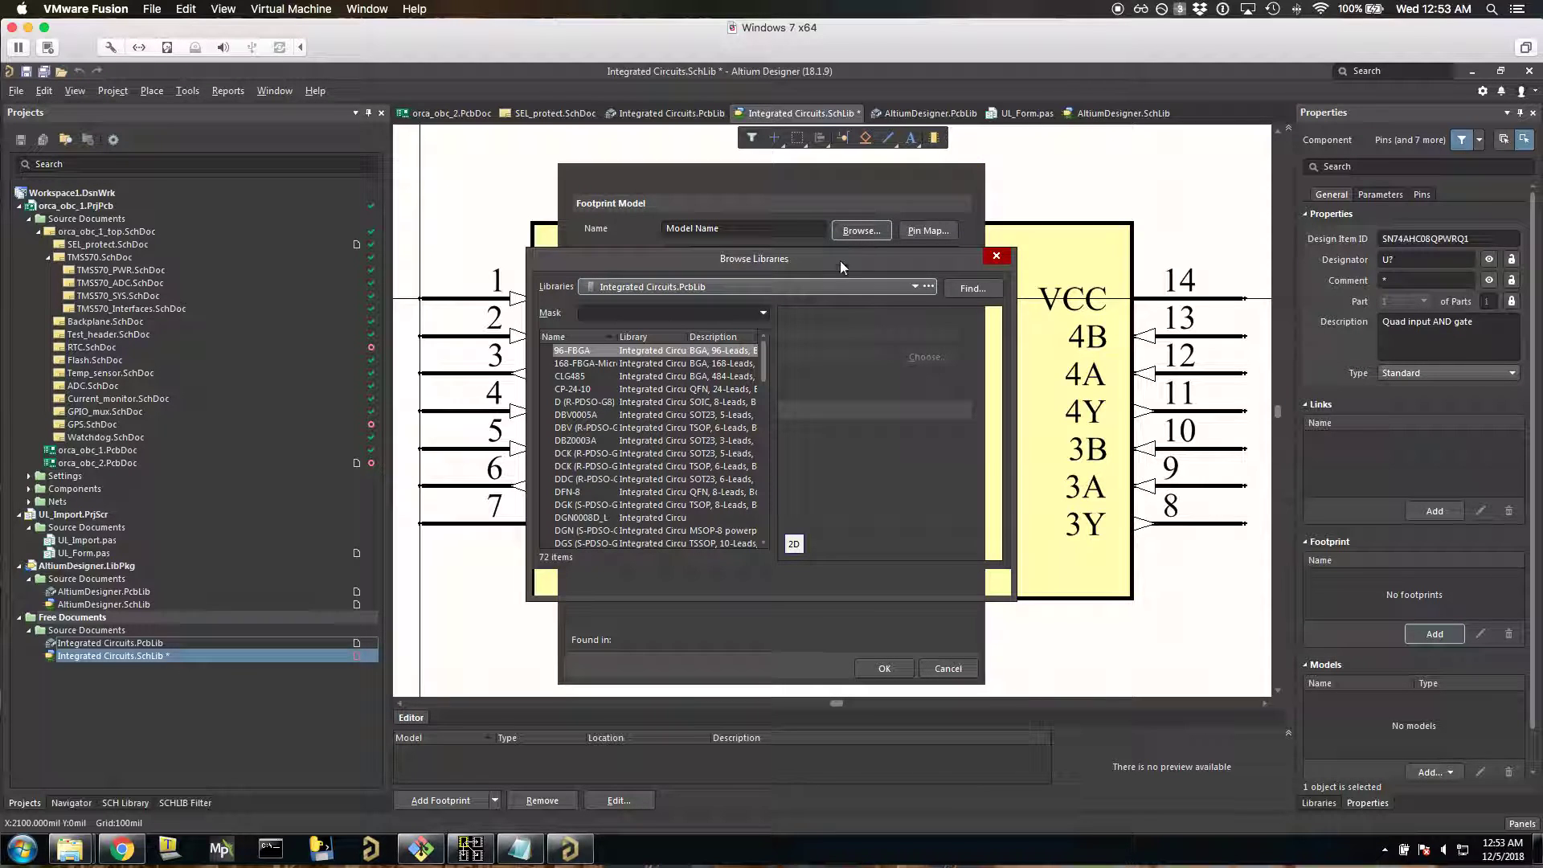
pyautogui.moveTo(763, 345); pyautogui.dragTo(763, 418)
pyautogui.click(747, 415)
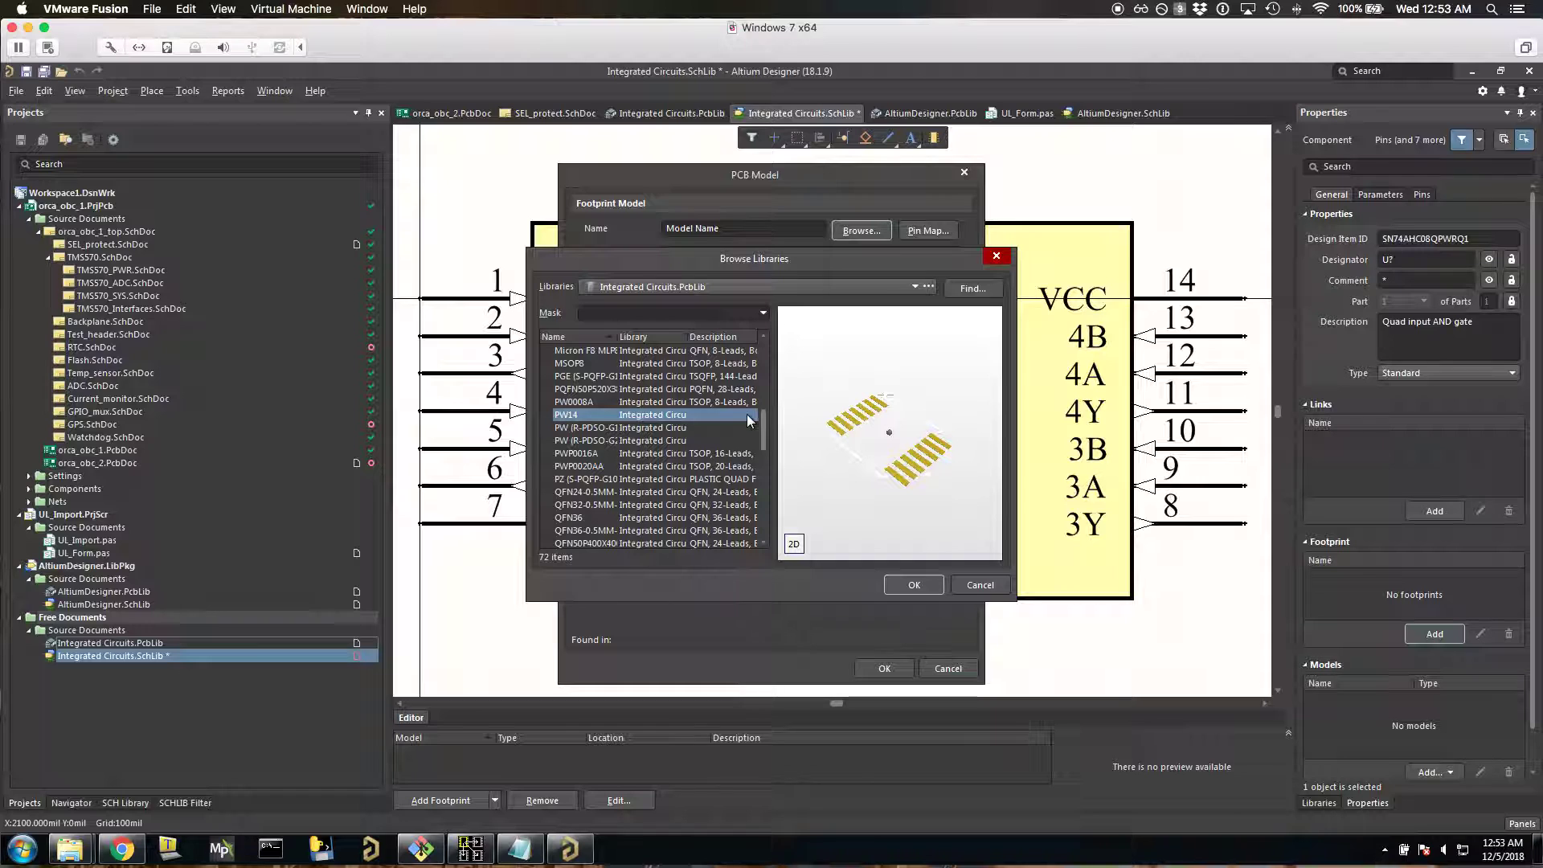
pyautogui.click(902, 584)
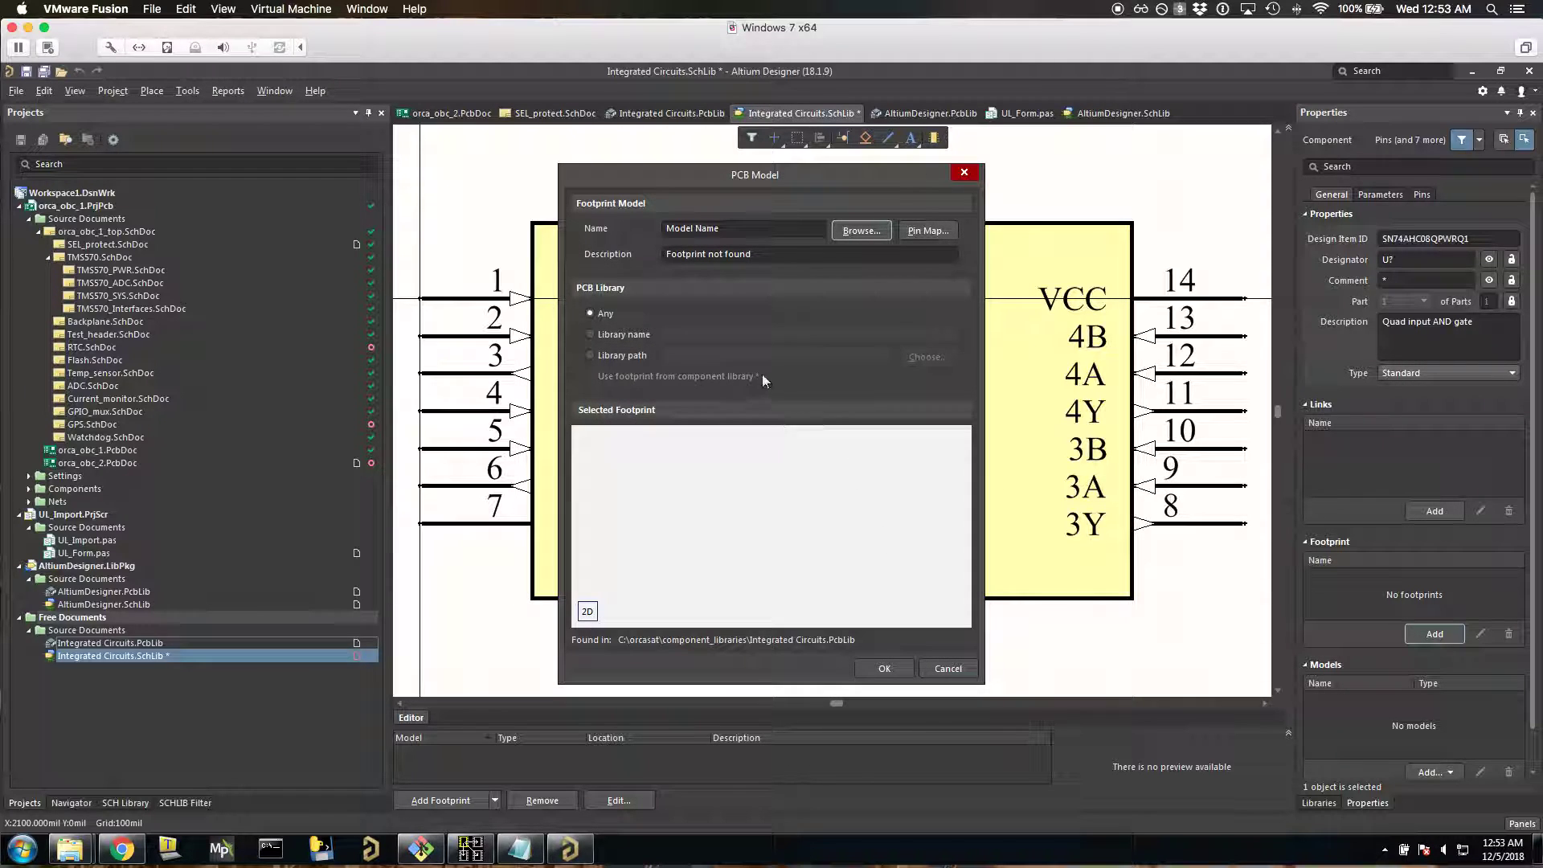
pyautogui.click(884, 669)
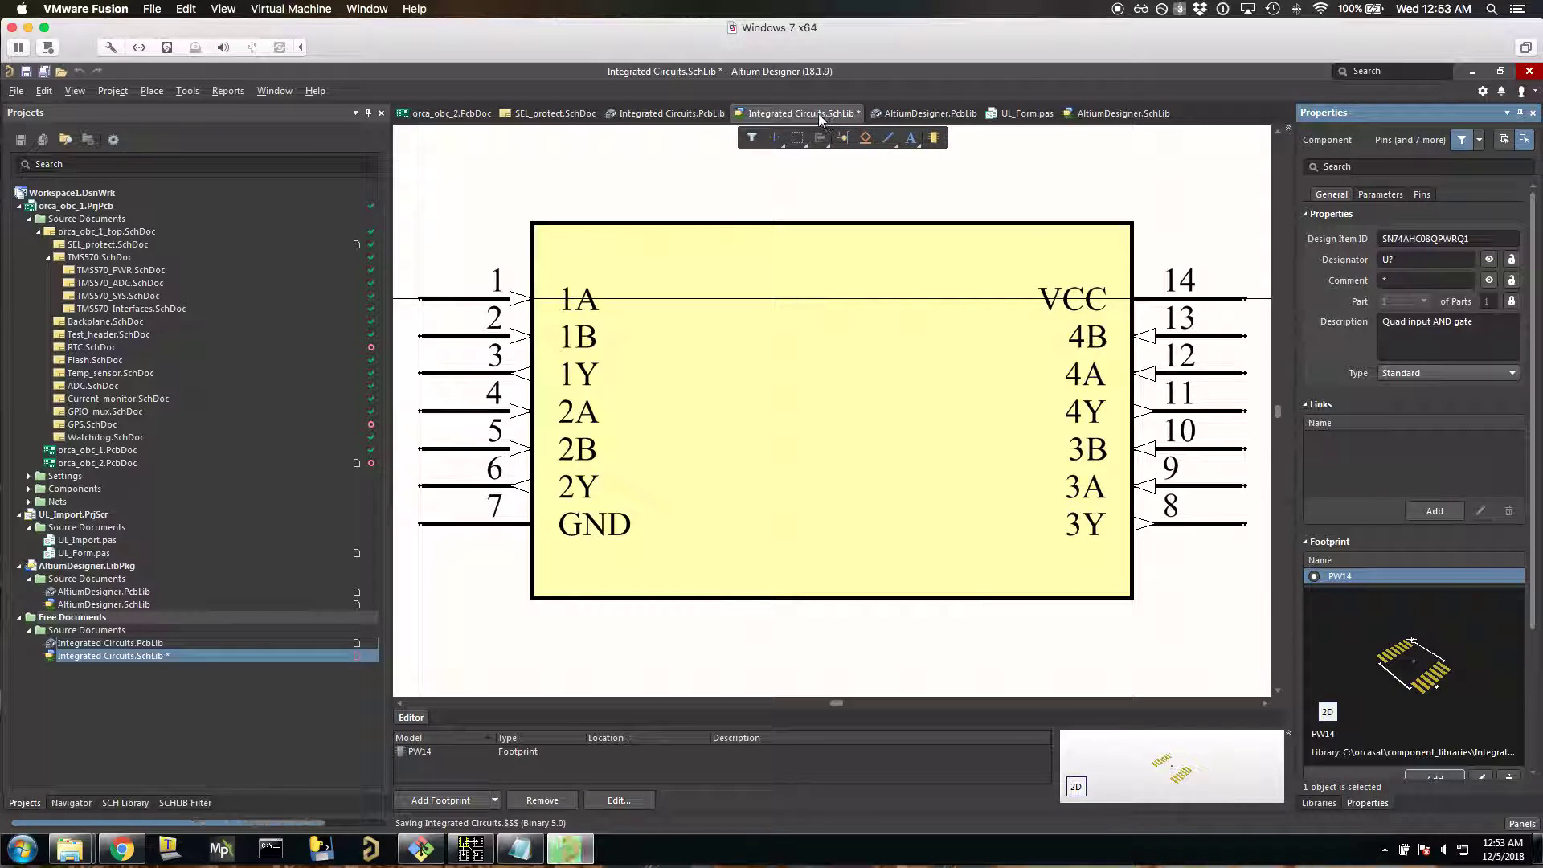
pyautogui.hotkey('ctrl', 's')
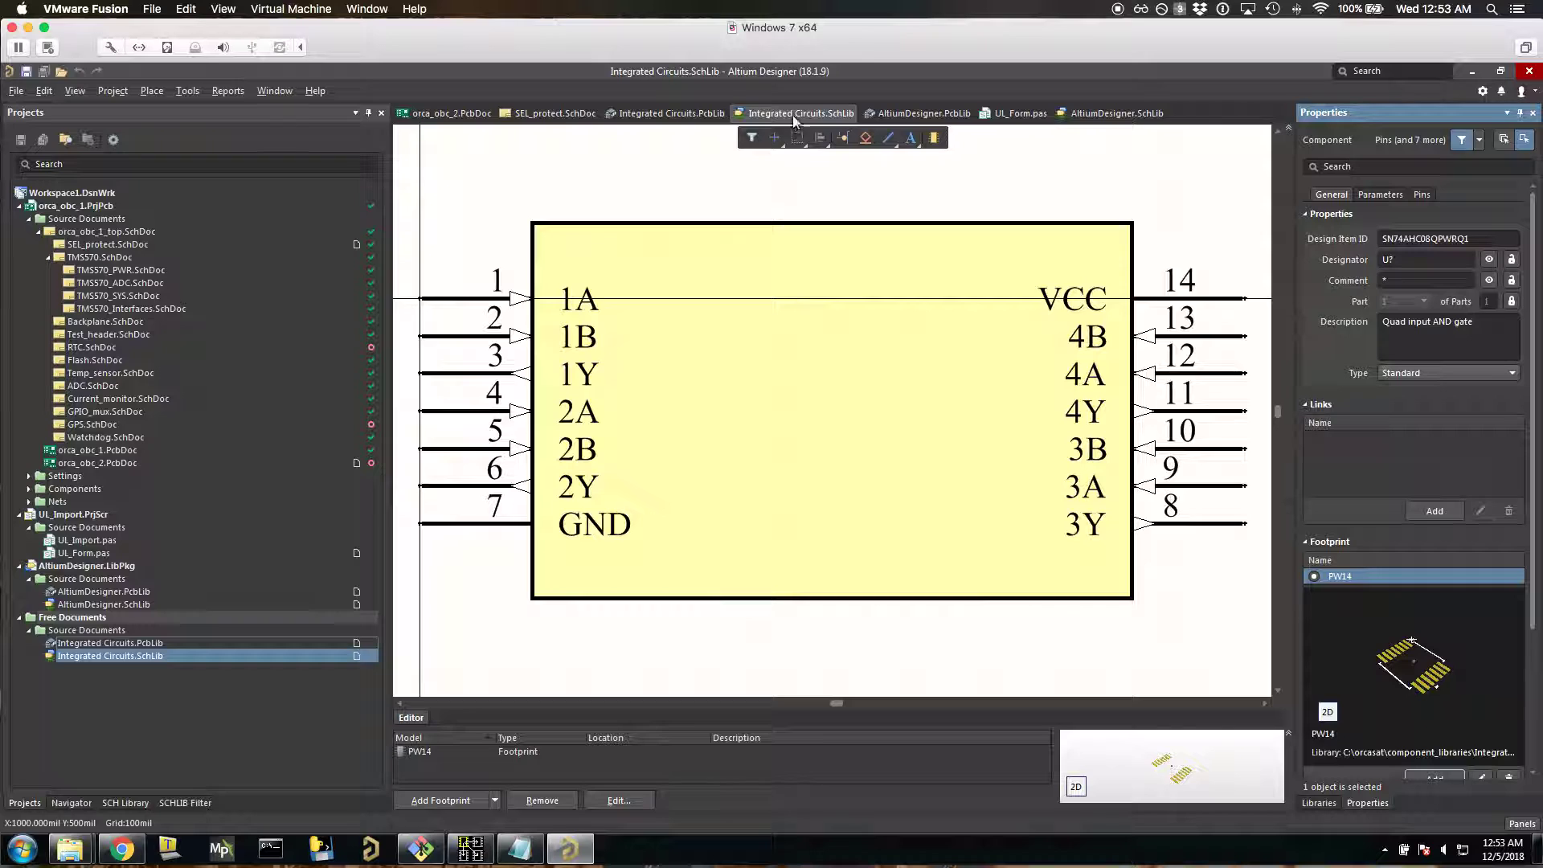